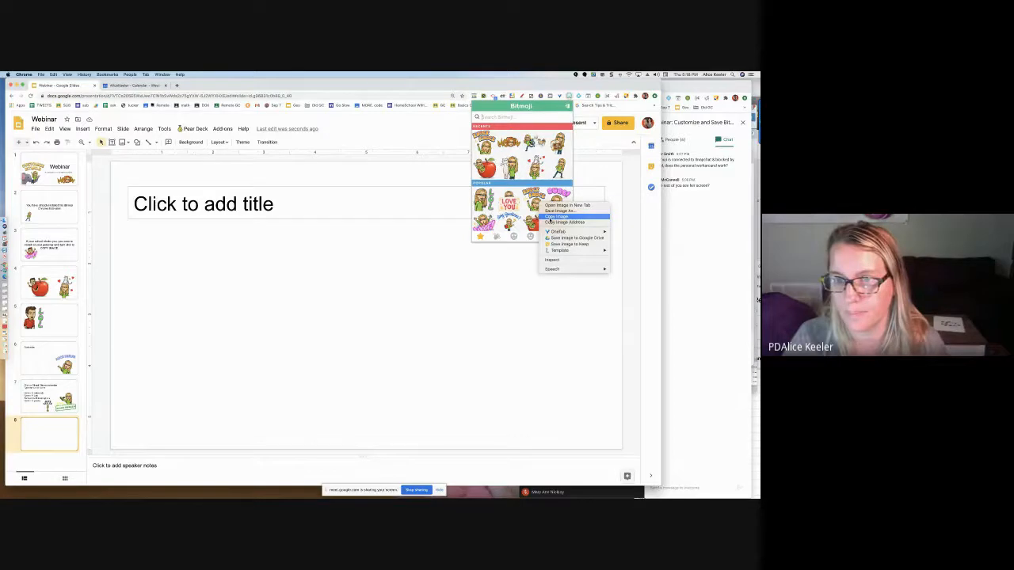
Copy the Knock Knock Bitmoji as an image and paste it onto the blank slide 8
click(557, 217)
click(429, 272)
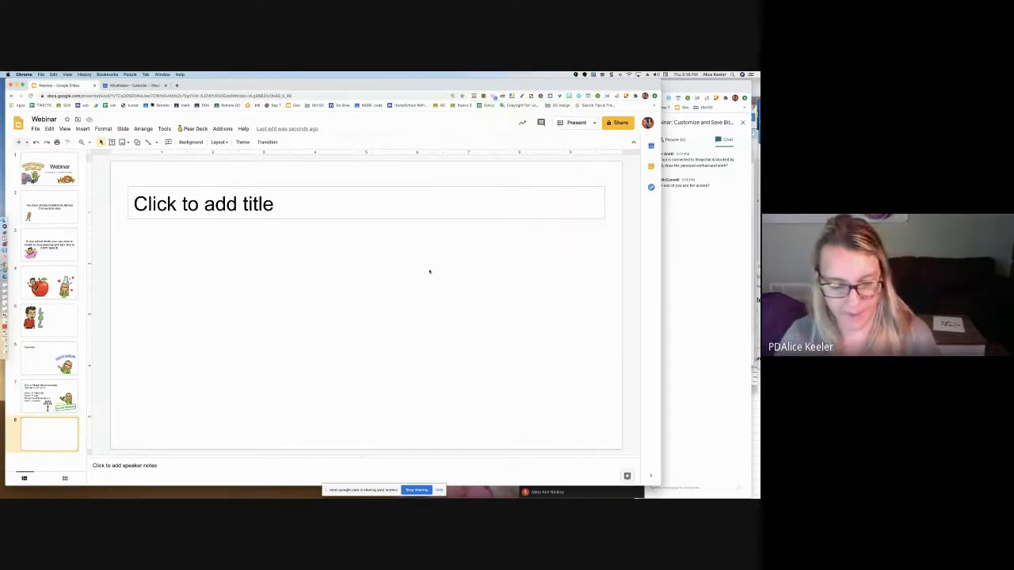
key(super+v)
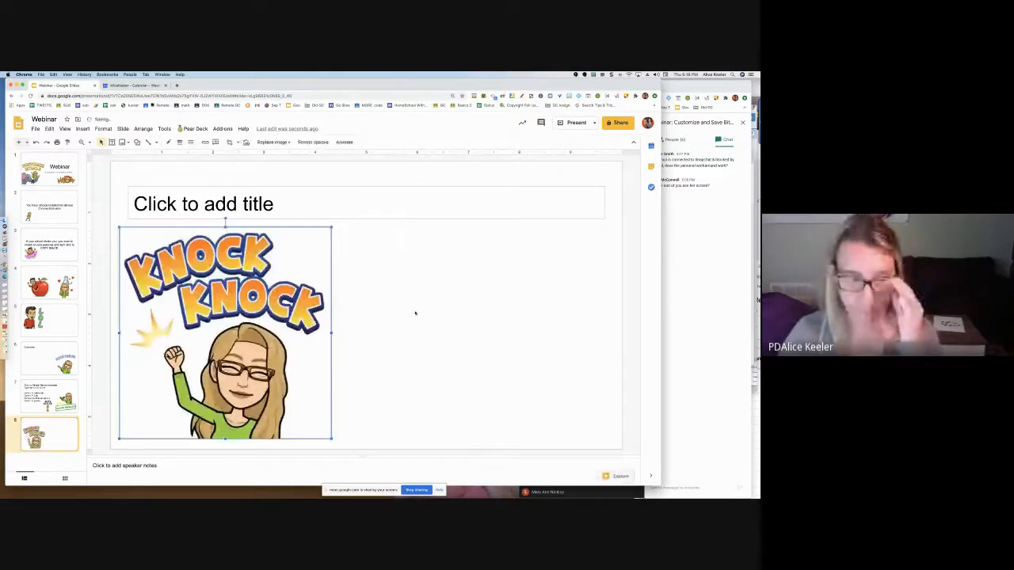
Go to sites.google.com/new in a new browser tab and open the recent site named Delete
key(super+t)
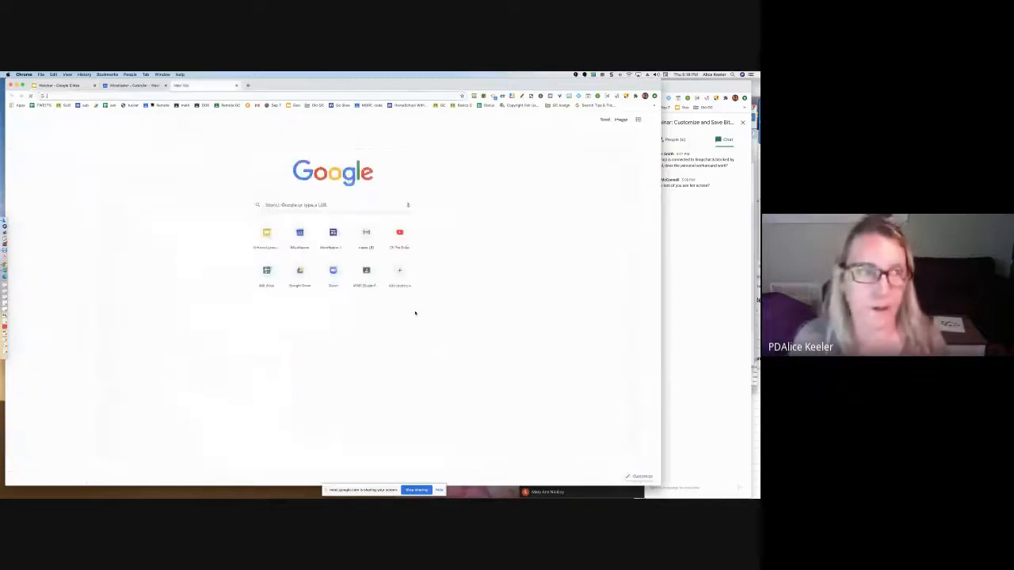
text(sites.google.com/new)
key(Return)
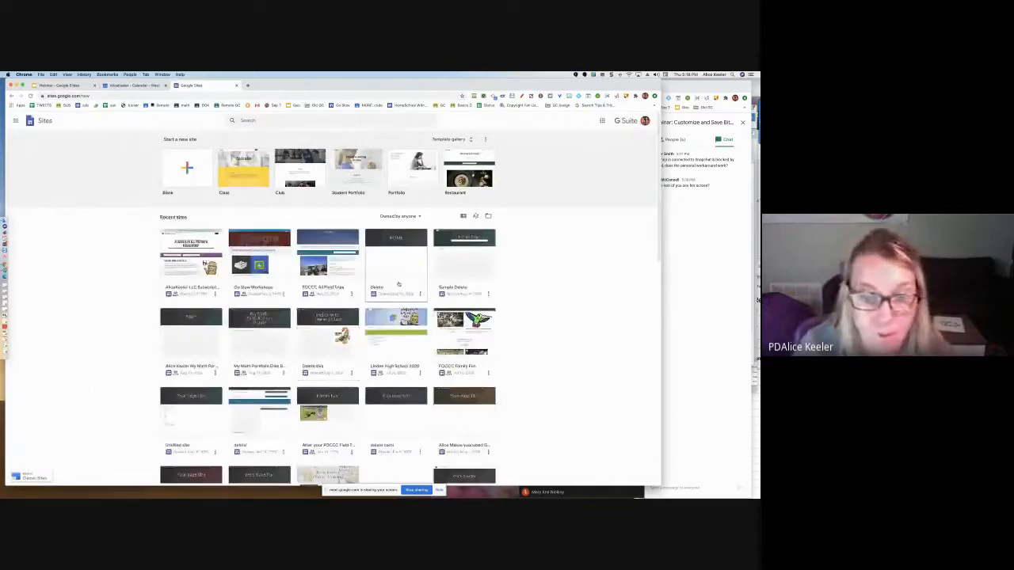
click(397, 288)
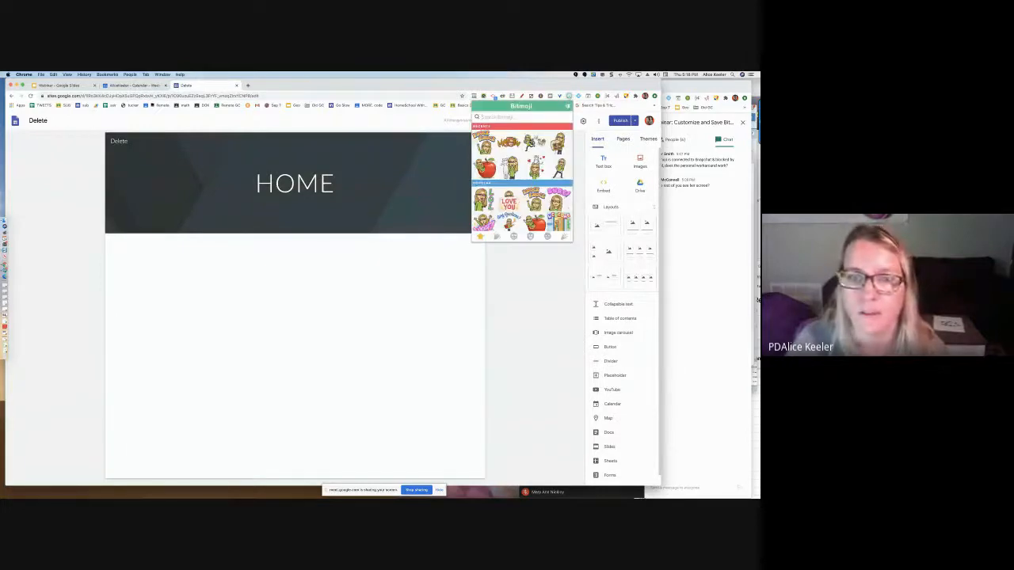
Try to place the Bitmoji holding a white cat straight from the Bitmoji extension onto the Home page
drag(508, 167, 428, 257)
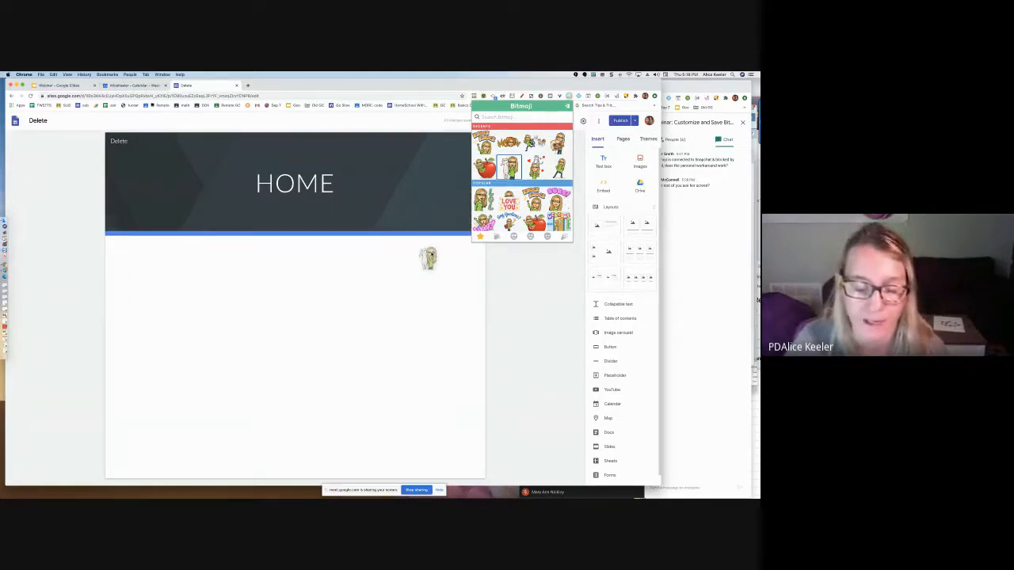
drag(427, 257, 431, 254)
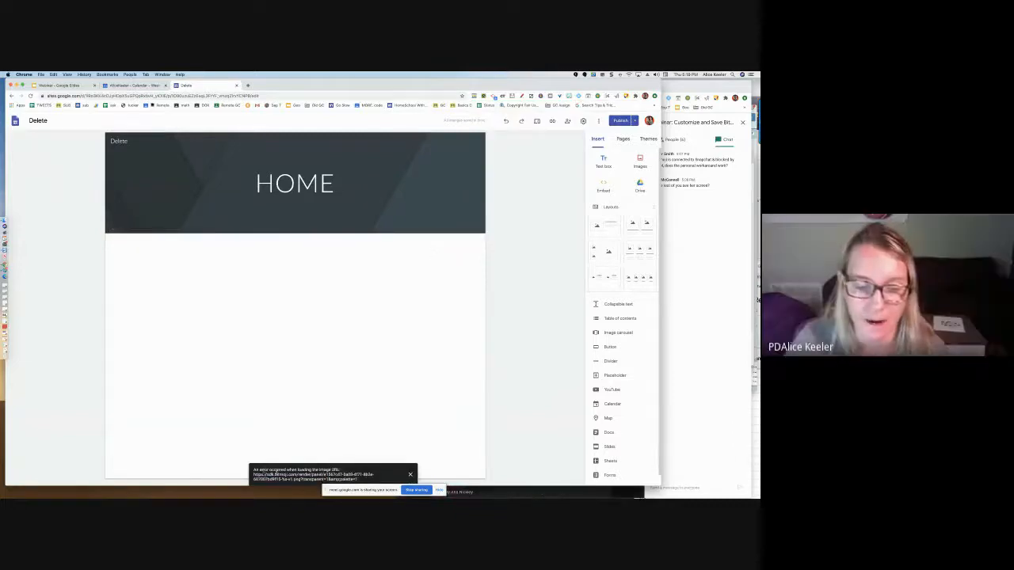
click(410, 475)
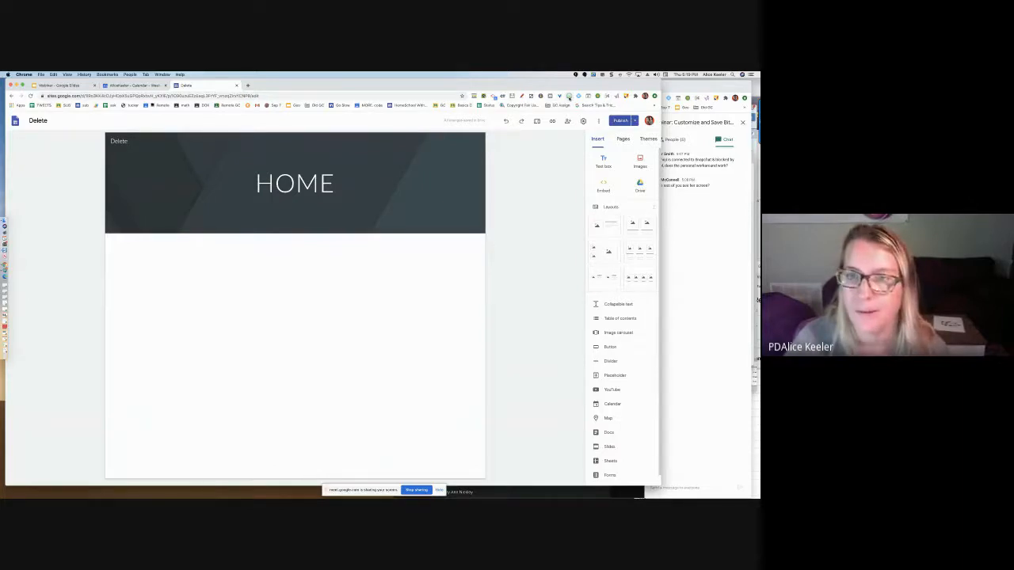
Copy the Bitmoji holding a white cat as an image and paste it below the Home page header
click(568, 95)
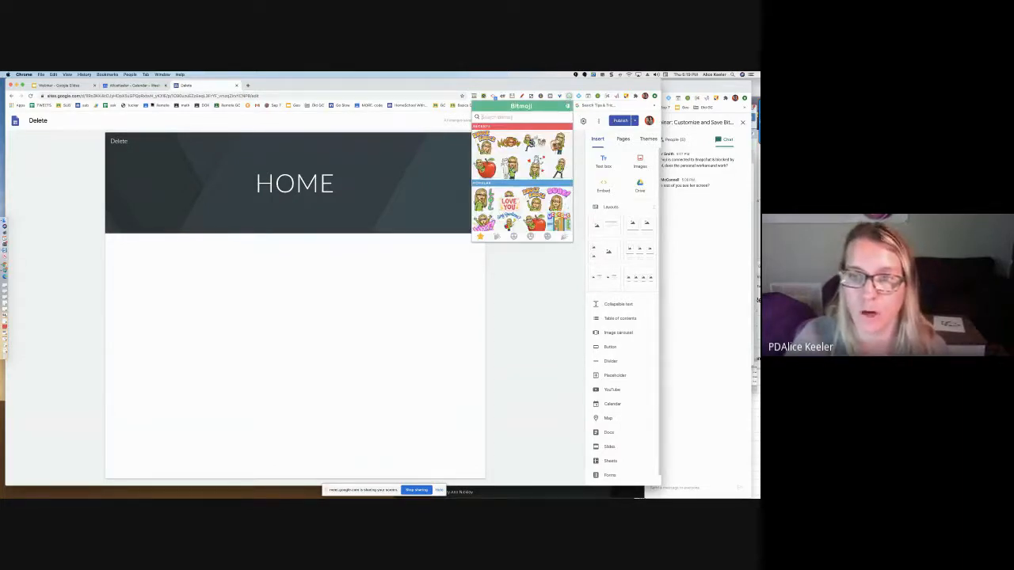
right_click(517, 169)
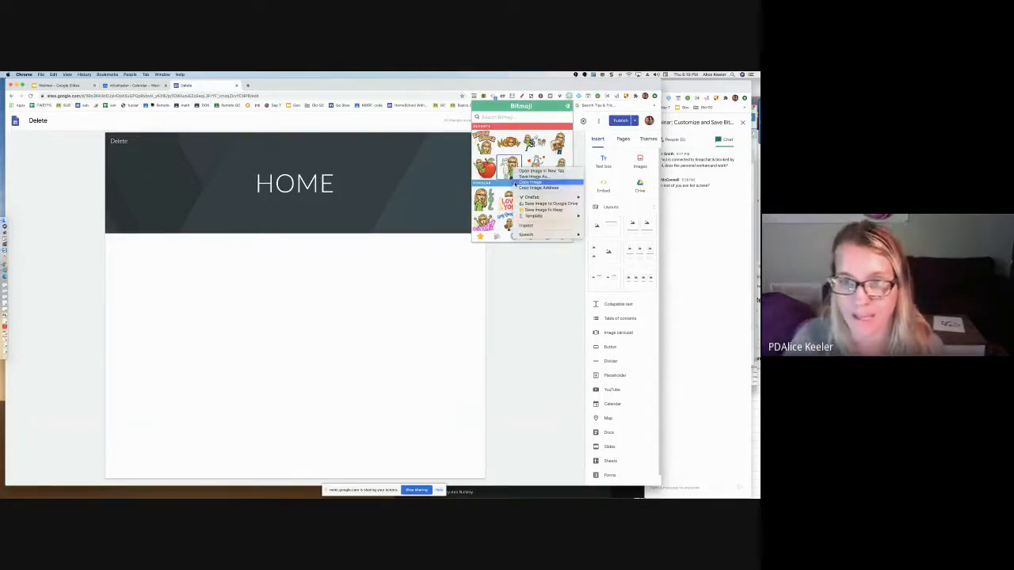
click(529, 182)
click(391, 281)
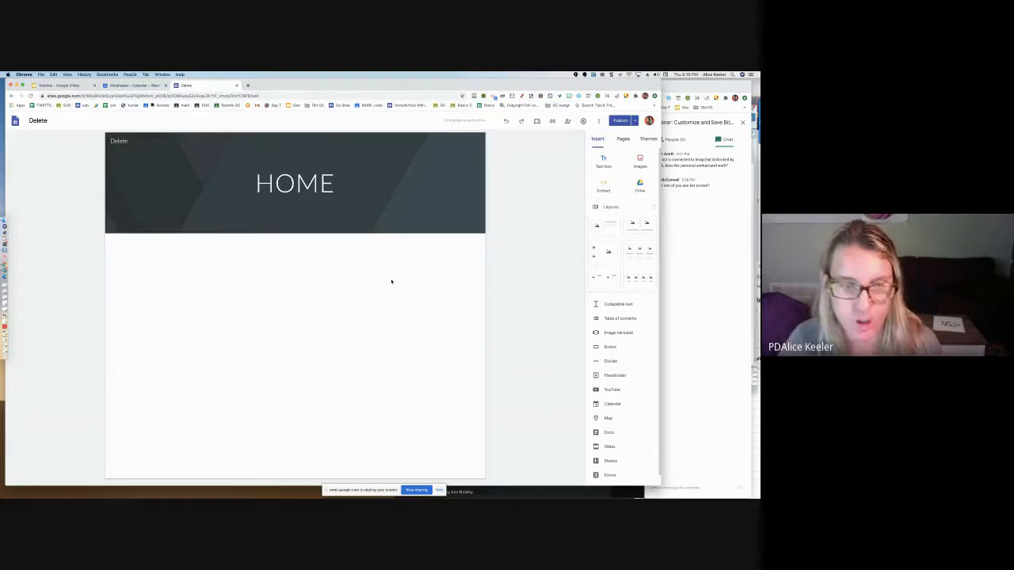
key(super+v)
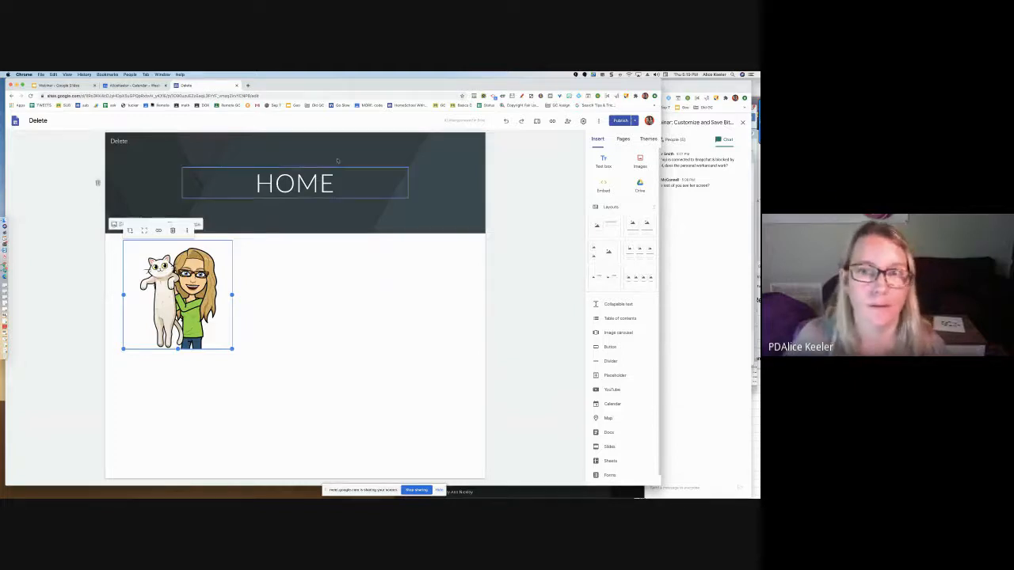
Copy the red apple Bitmoji's image address and insert the image by URL beside the cat Bitmoji
click(569, 96)
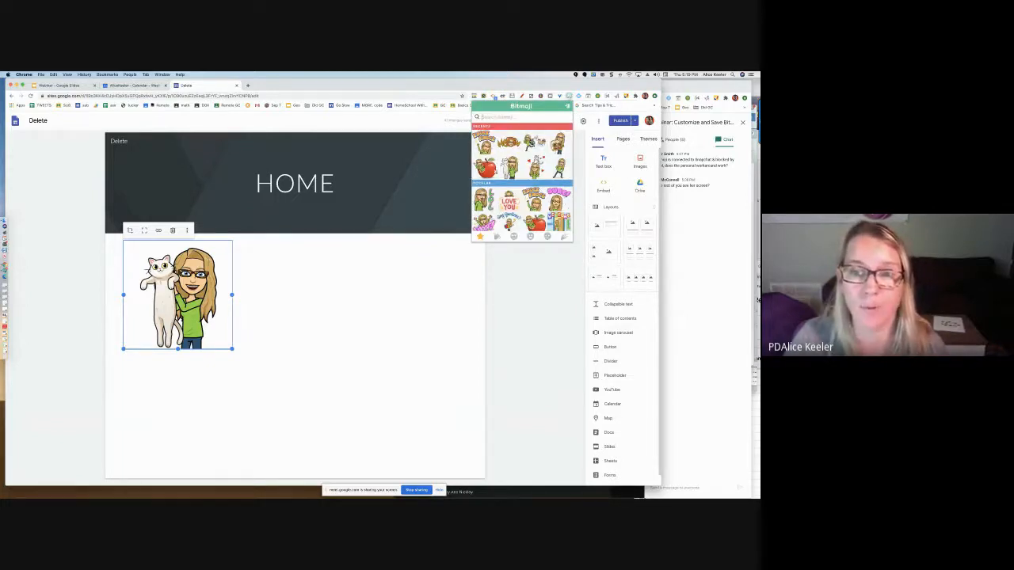
right_click(492, 168)
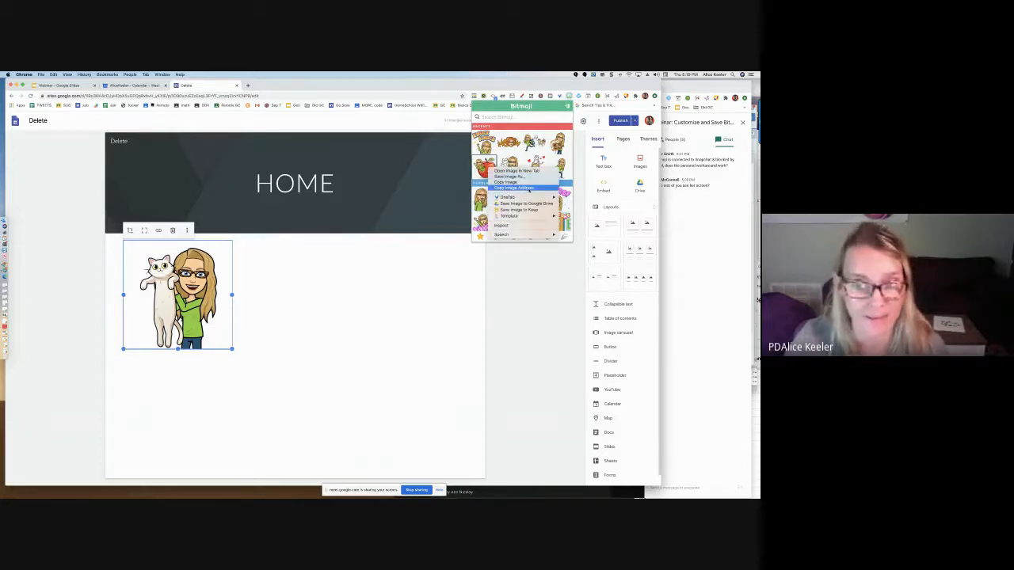
click(529, 189)
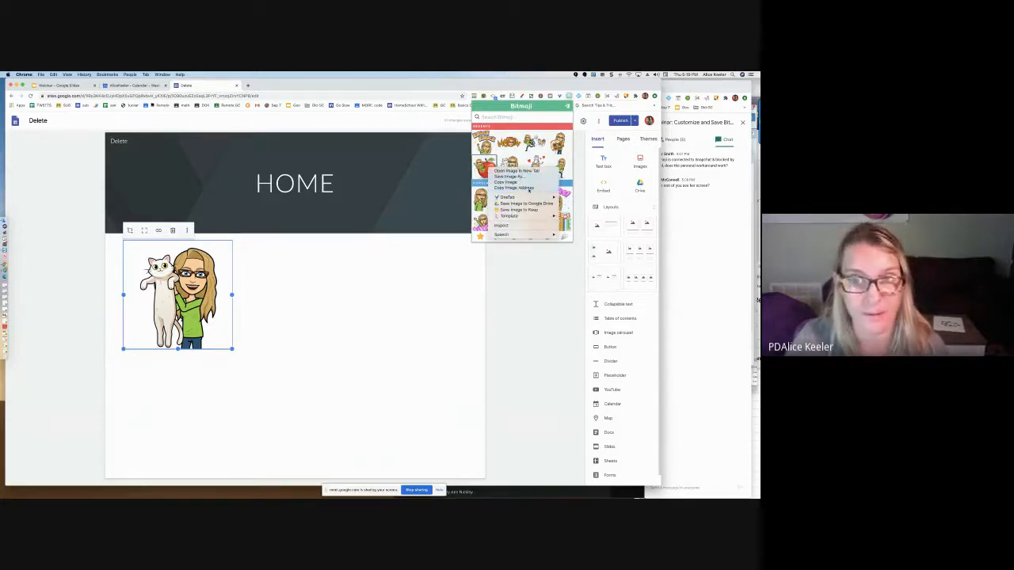
double_click(387, 272)
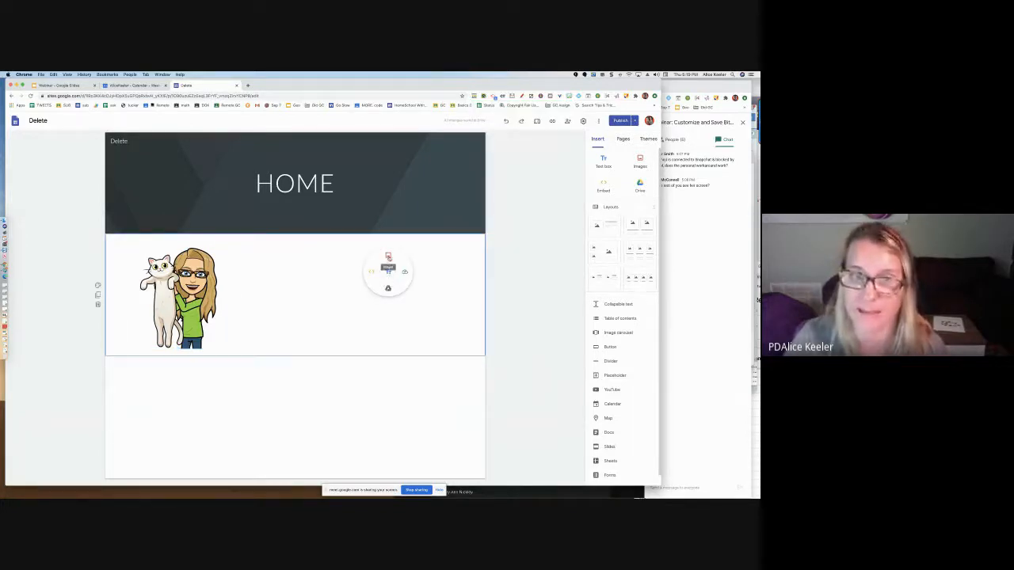
click(388, 258)
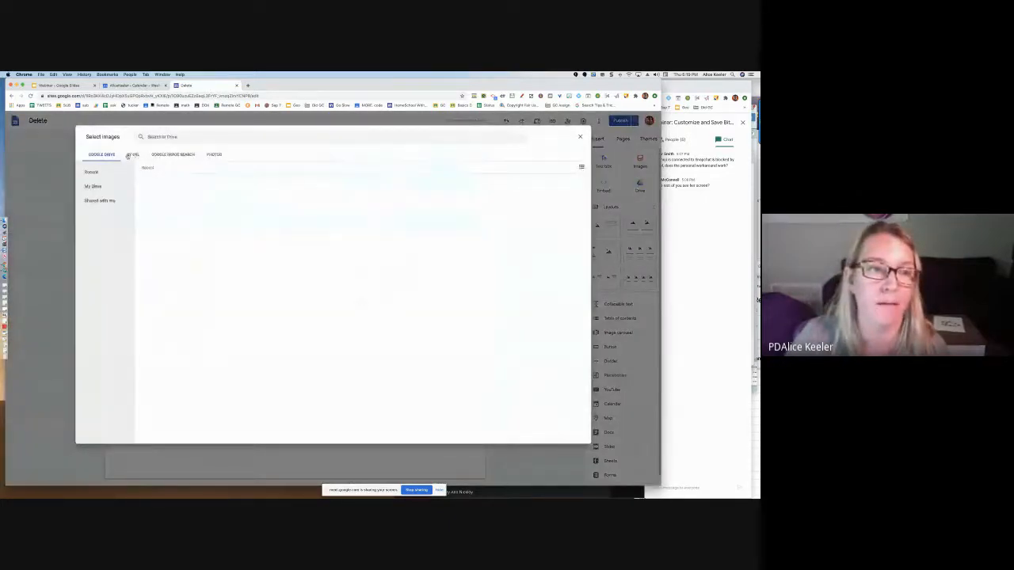
click(132, 155)
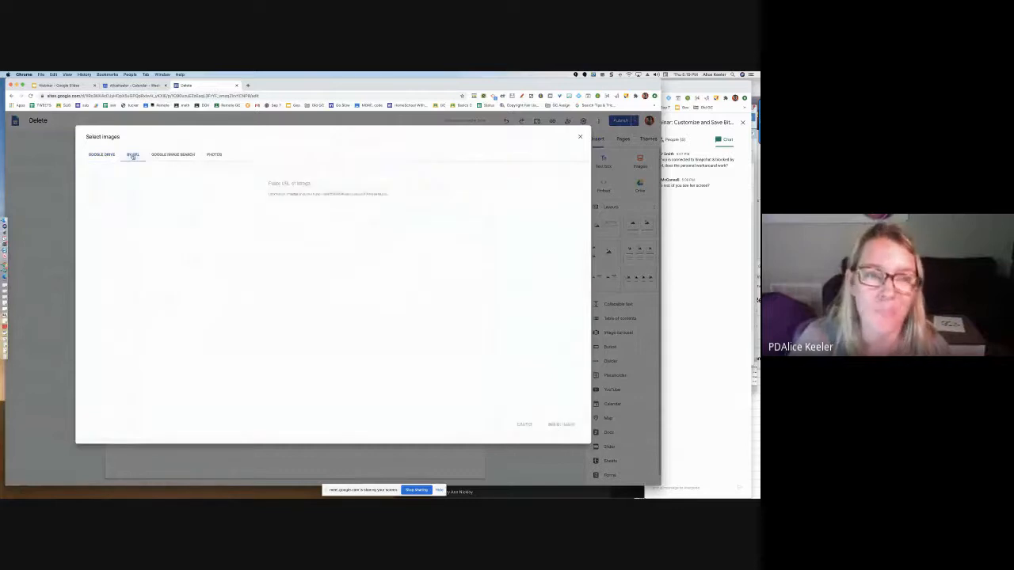
click(279, 182)
key(ctrl+v)
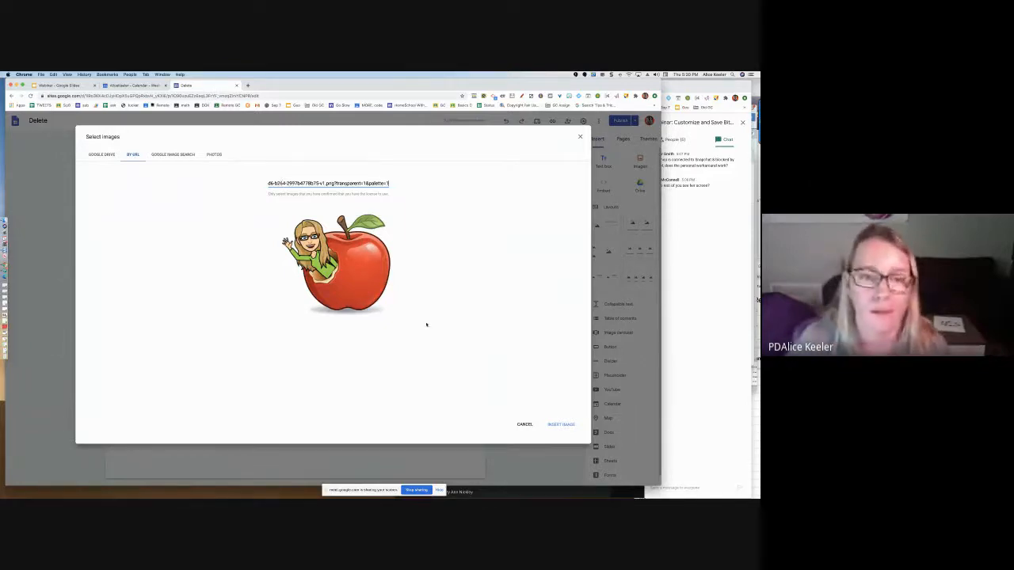
click(561, 425)
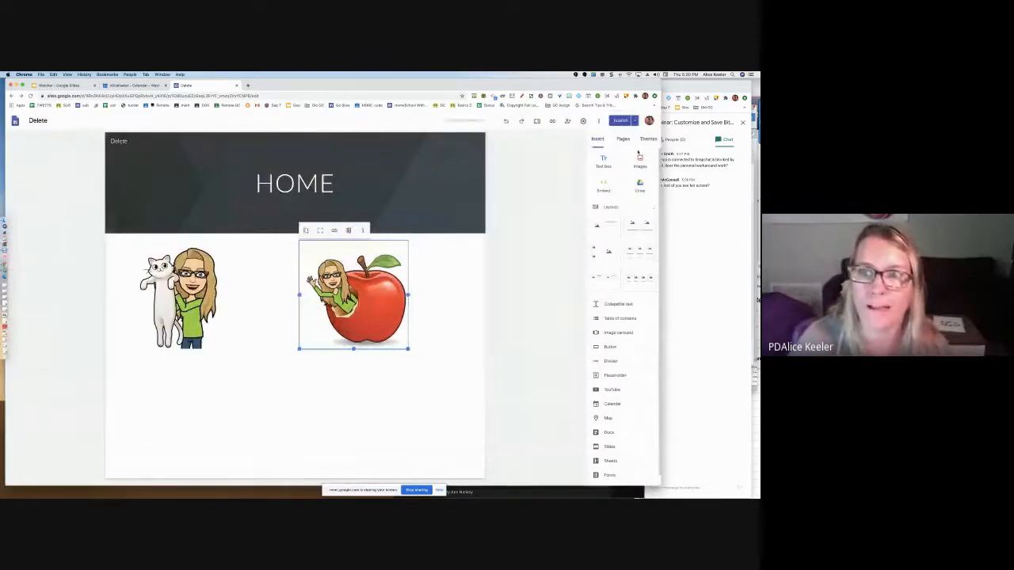
click(569, 95)
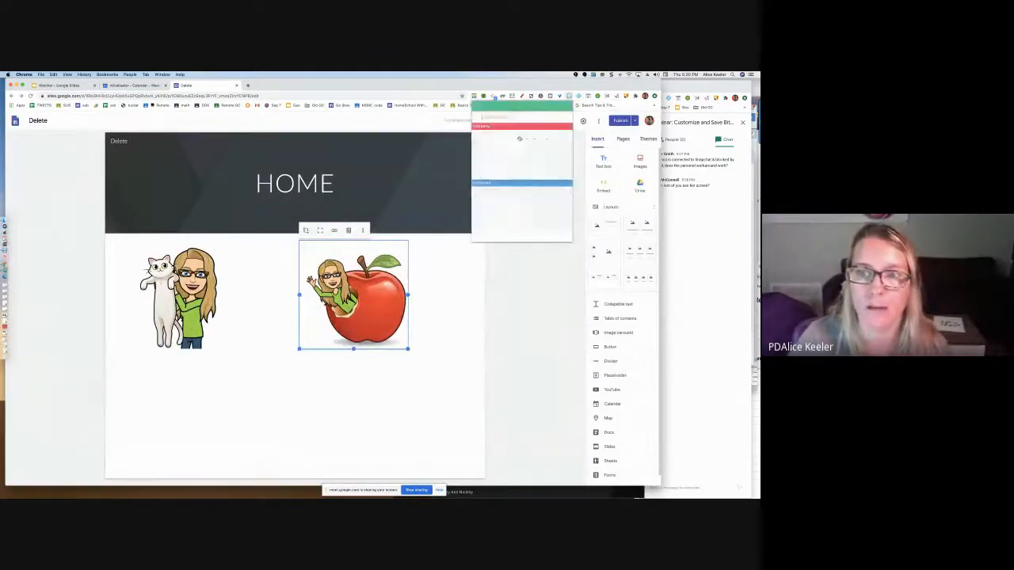
right_click(518, 141)
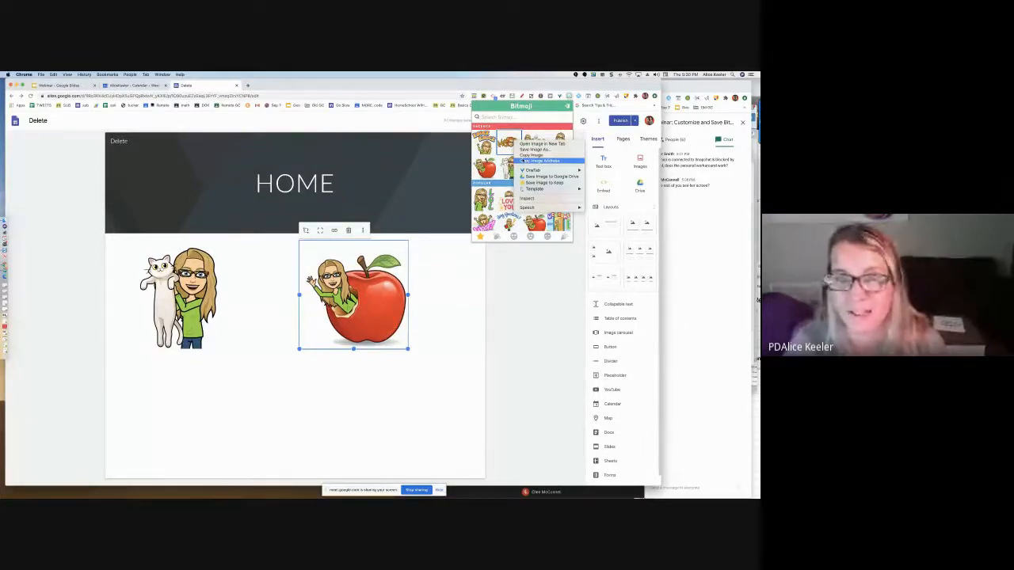
click(500, 272)
Create a new Google Sheets spreadsheet through sheets.new in another tab and name it "test delete"
key(super+t)
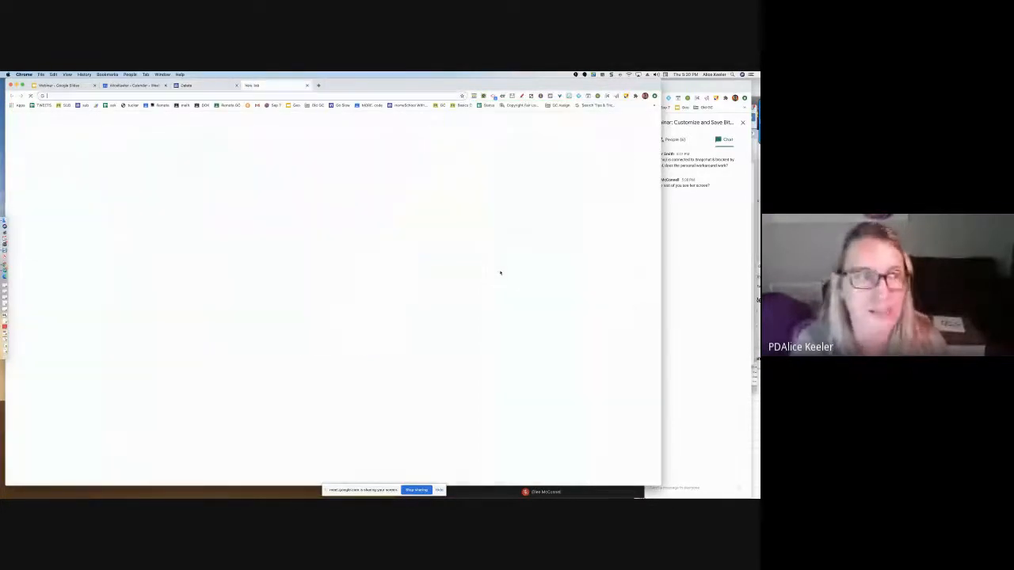
text(sheets.new)
key(Return)
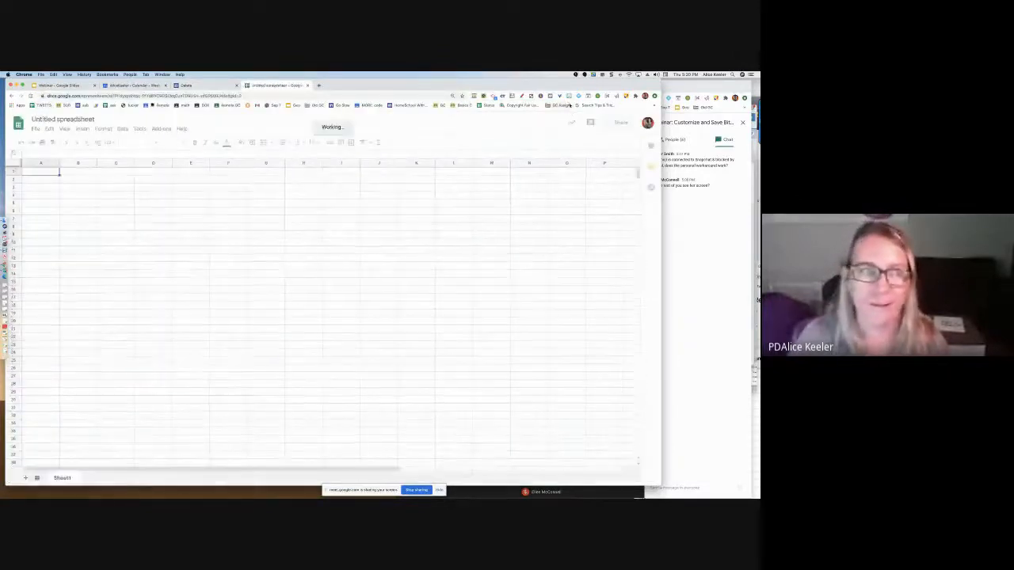
click(93, 119)
text(test delete)
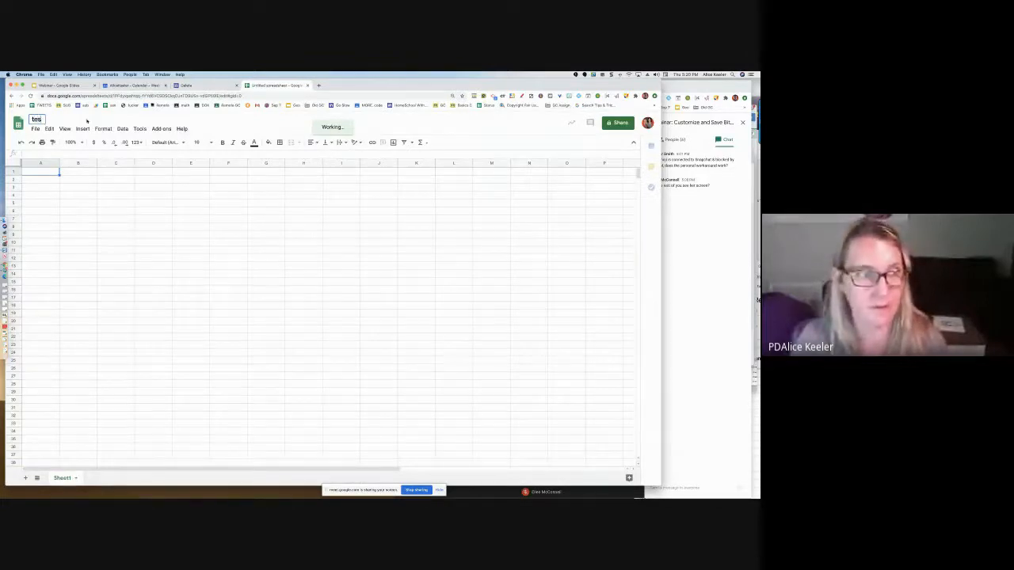
key(Return)
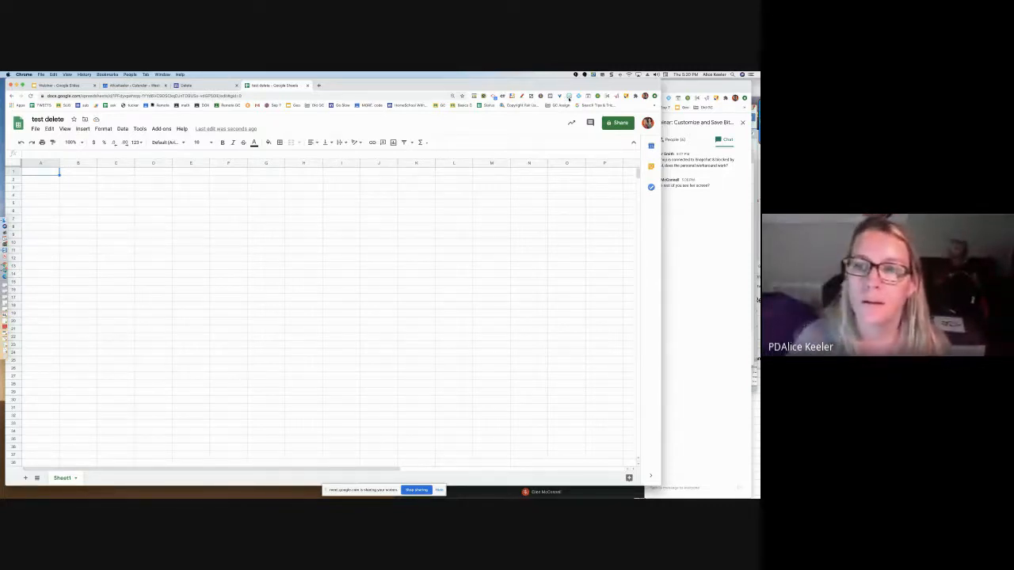
Try to place the LOL Bitmoji straight from the extension onto the sheet, and close the resulting image tab
click(569, 99)
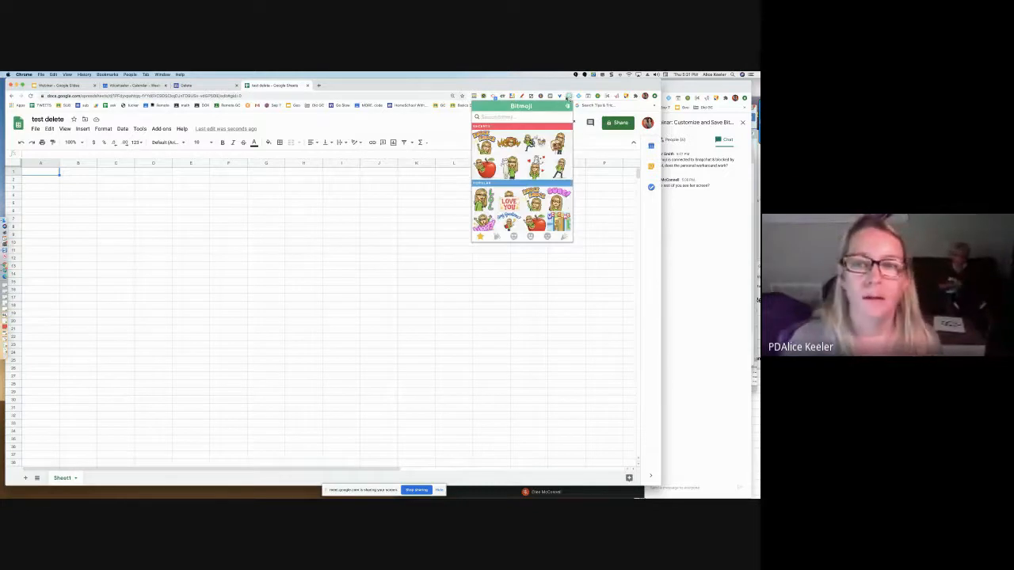
drag(484, 198, 360, 247)
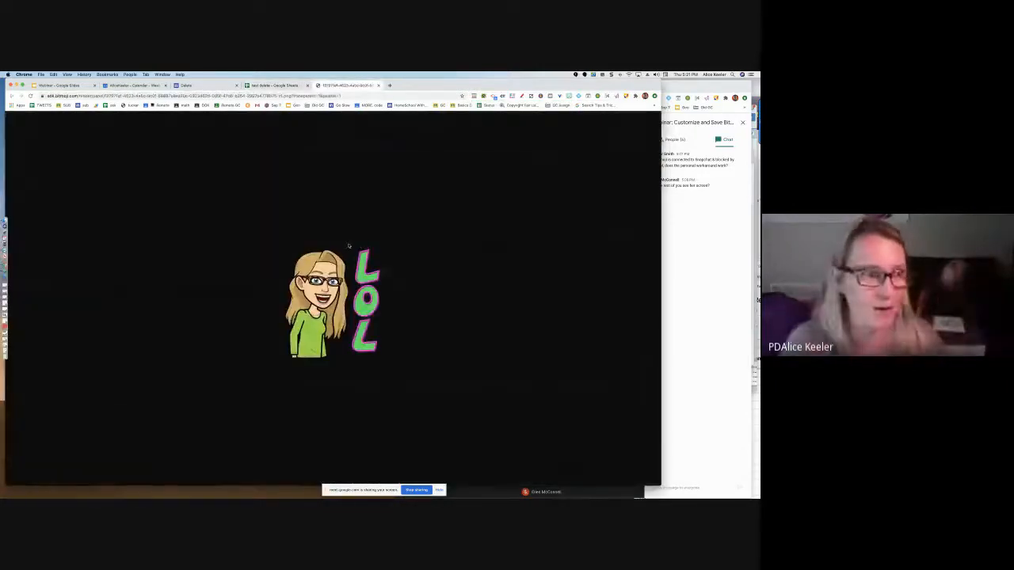
click(379, 86)
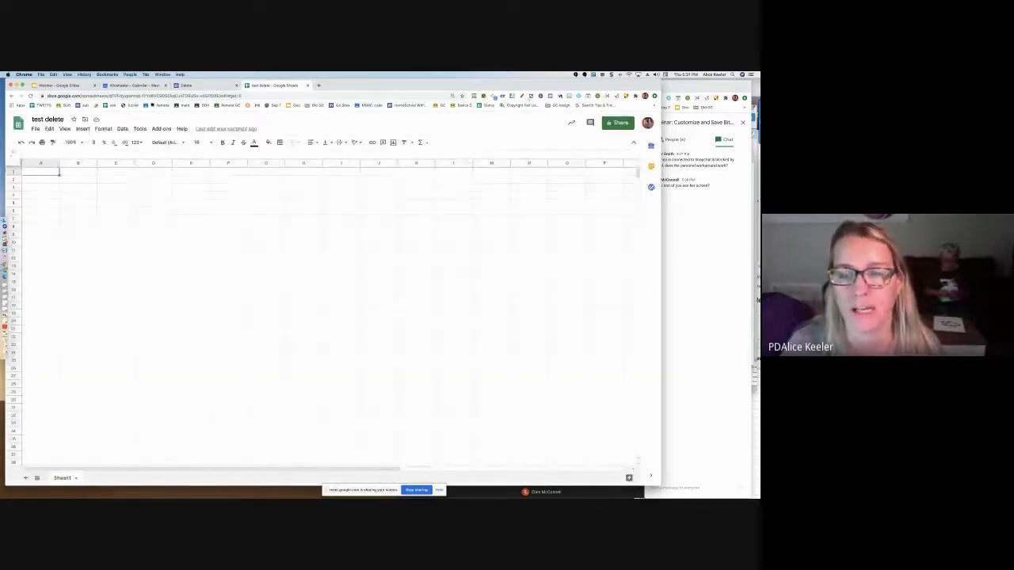
Copy the image address of the HI CUTIE toast Bitmoji from the Bitmoji extension
click(568, 96)
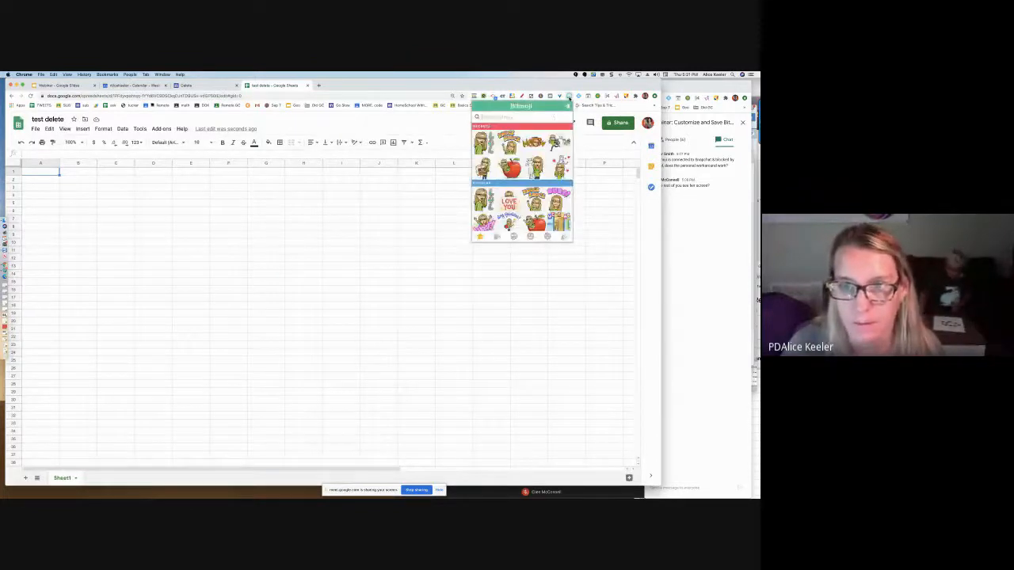
right_click(484, 173)
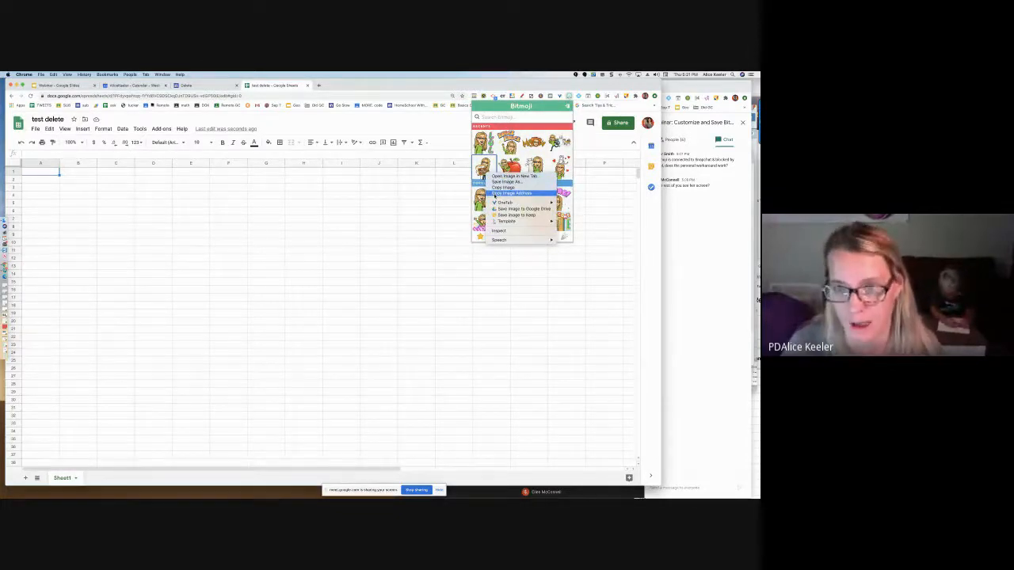
click(503, 193)
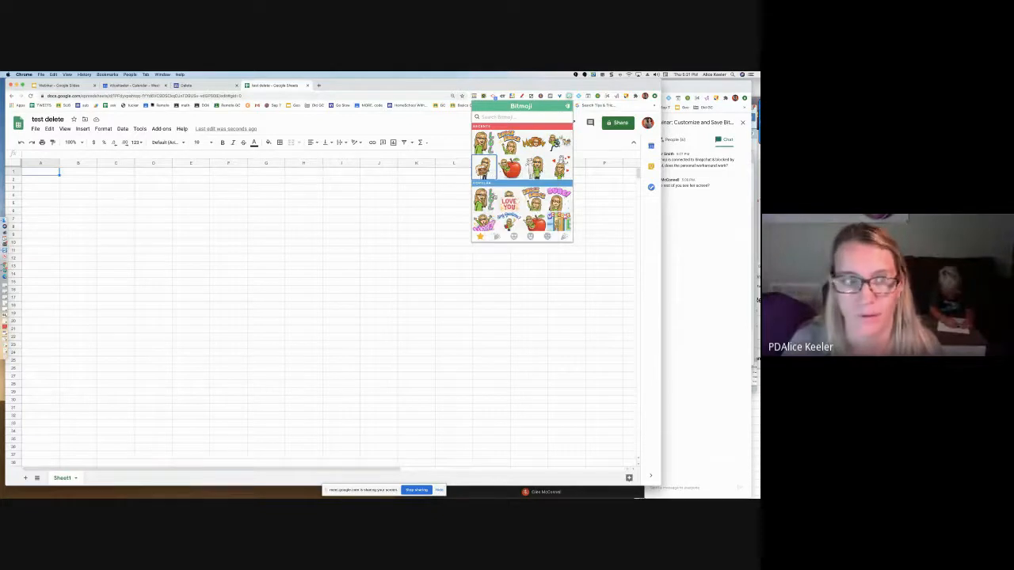
Insert the copied Bitmoji address by URL as an image in cell D5
click(137, 206)
click(142, 204)
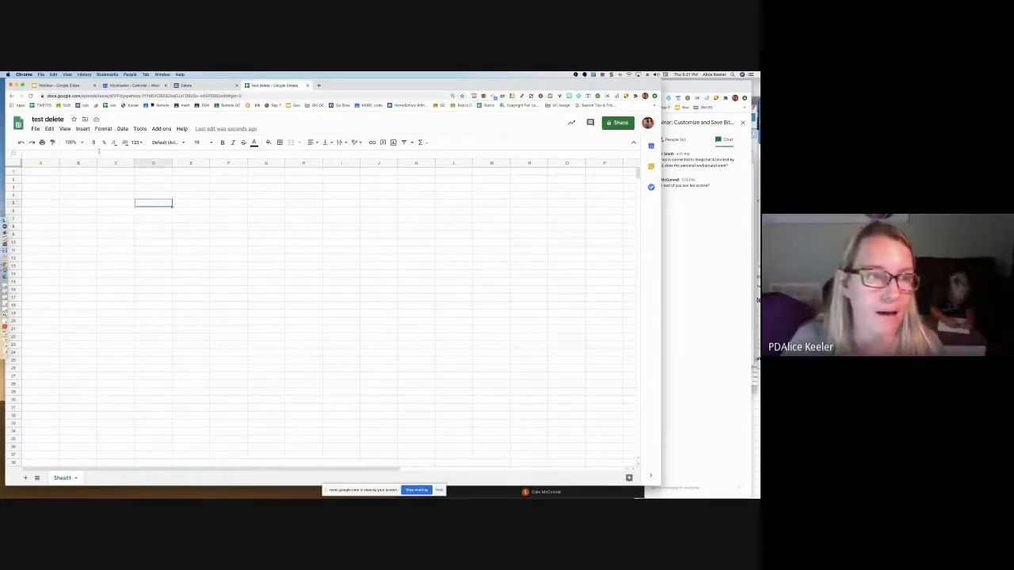
click(81, 129)
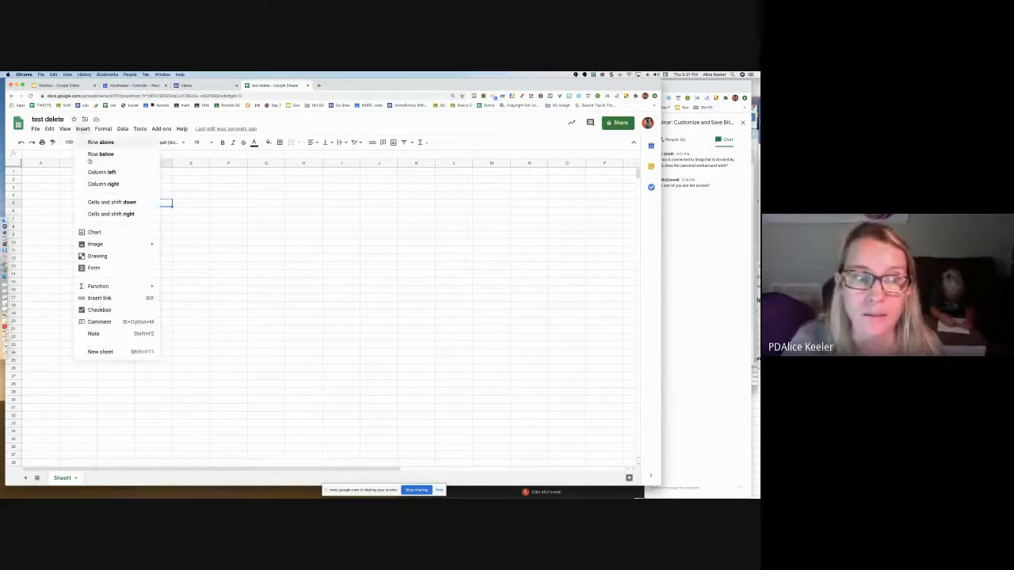
mouse_move(95, 245)
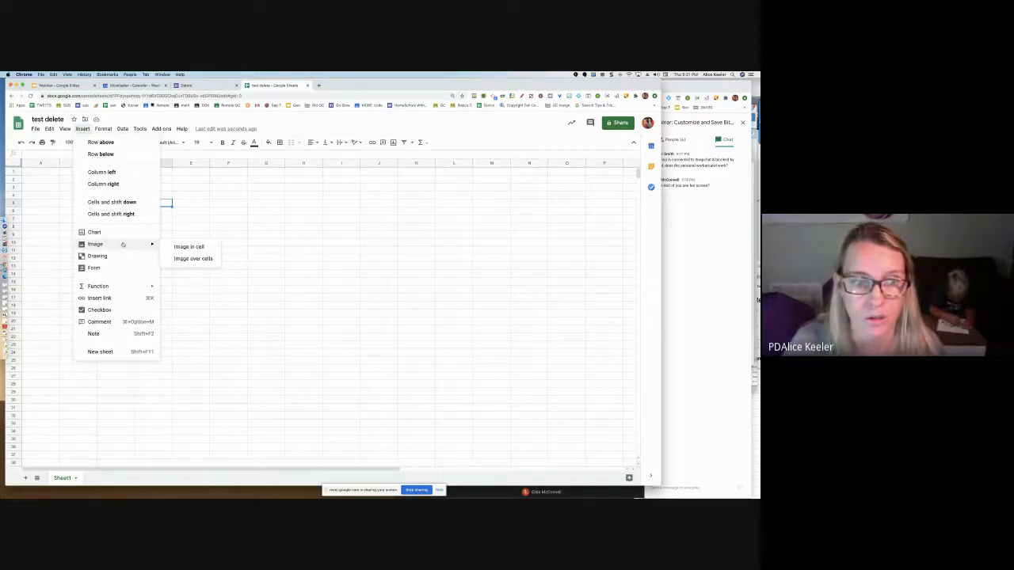
click(187, 247)
click(226, 213)
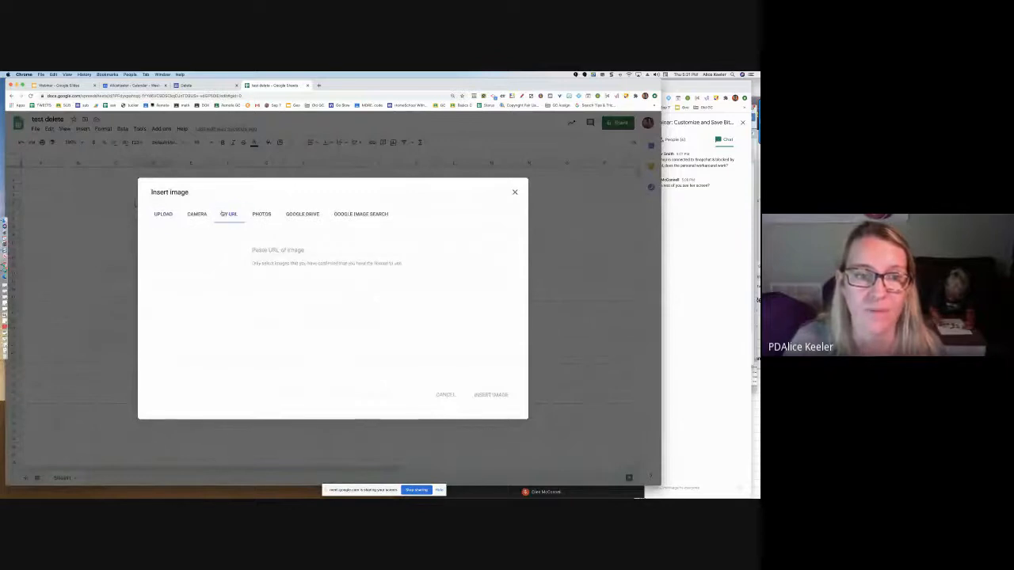
click(269, 249)
key(super+v)
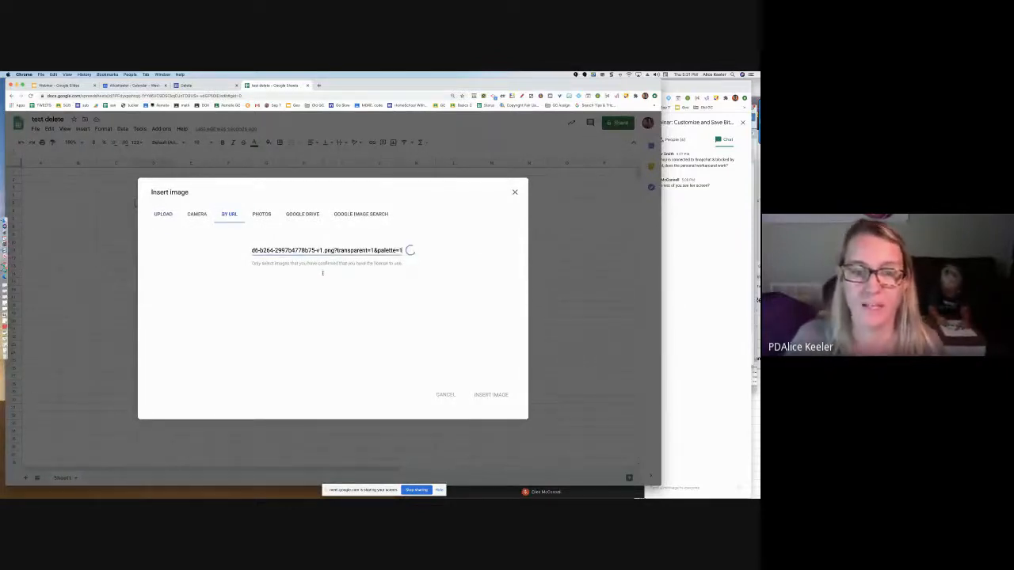
click(492, 395)
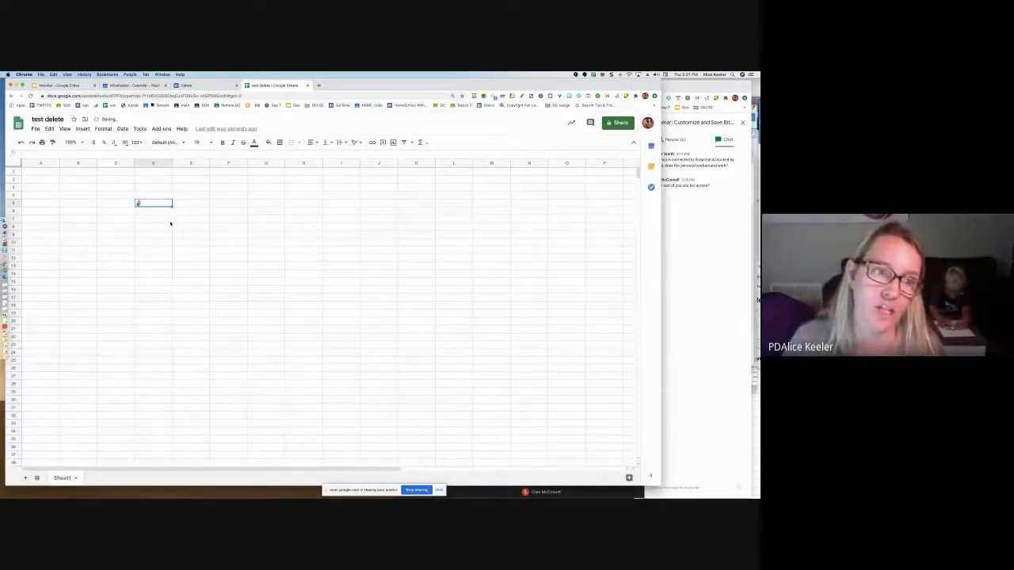
Widen column D and make row 5 taller to enlarge the HI CUTIE Bitmoji in its cell
drag(172, 163, 220, 163)
drag(13, 206, 13, 274)
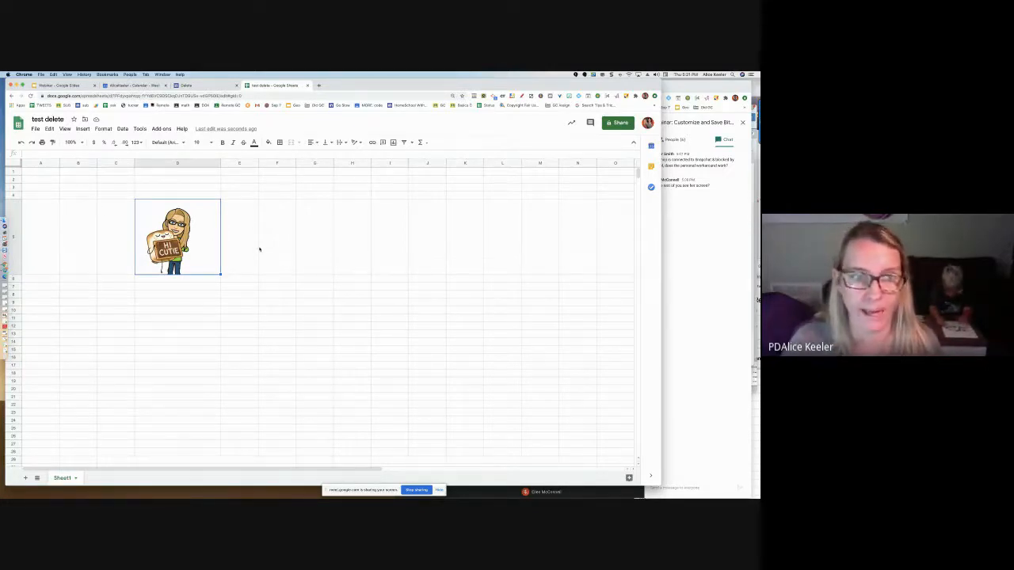
drag(220, 163, 299, 163)
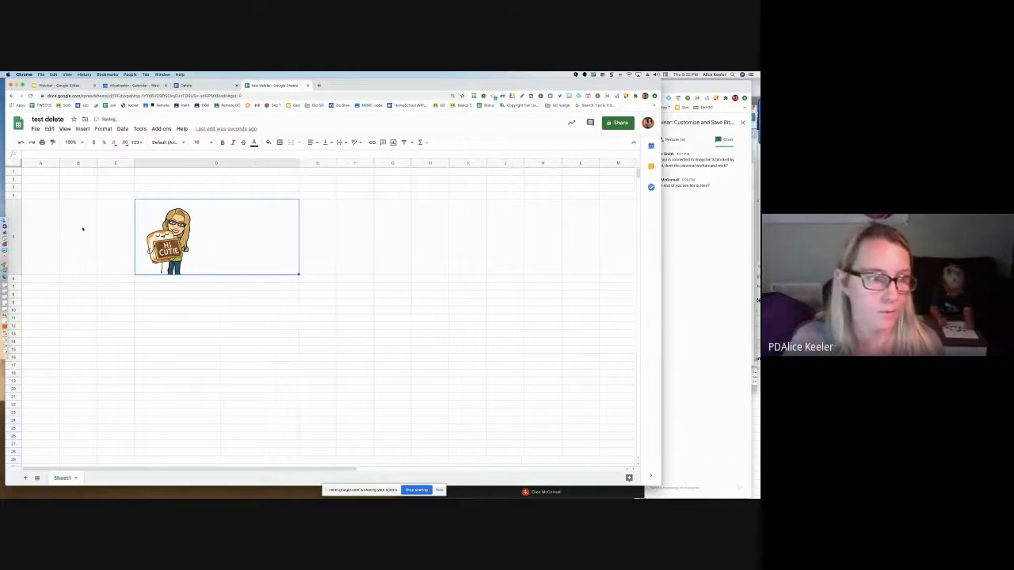
drag(12, 274, 29, 359)
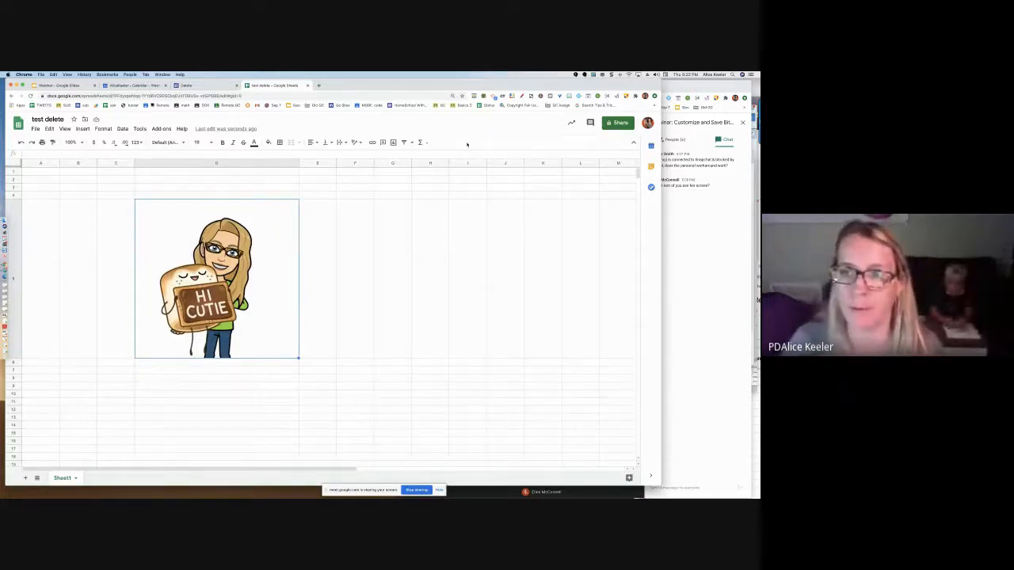
Copy the Bitmoji running with a backpack as an image from the Bitmoji extension
right_click(569, 97)
click(568, 96)
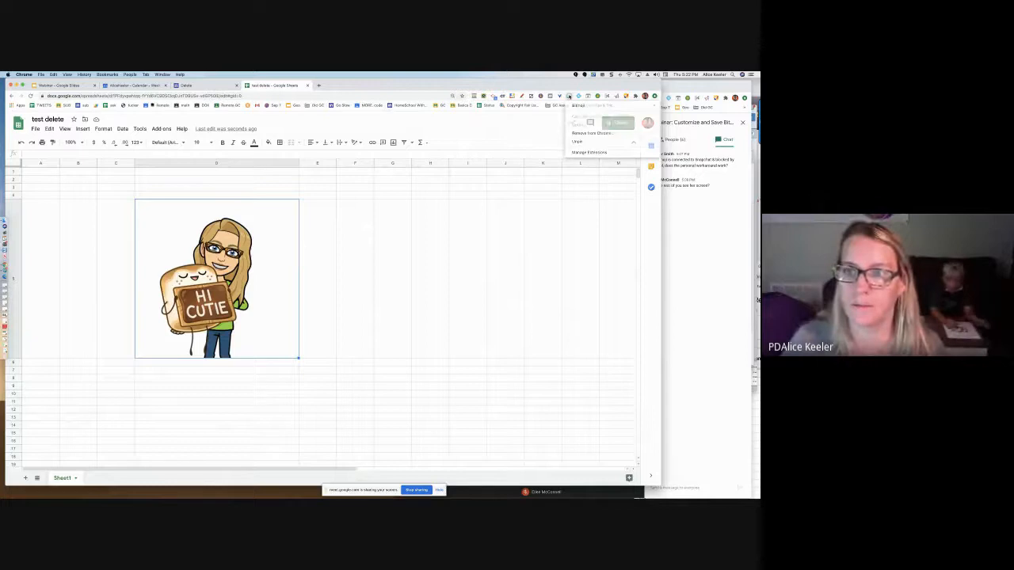
click(570, 97)
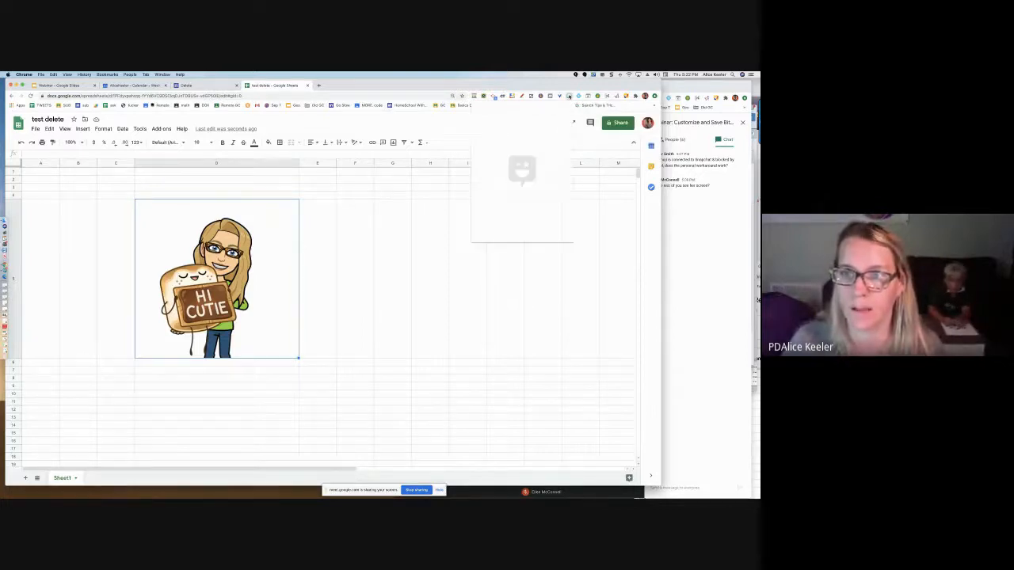
right_click(557, 143)
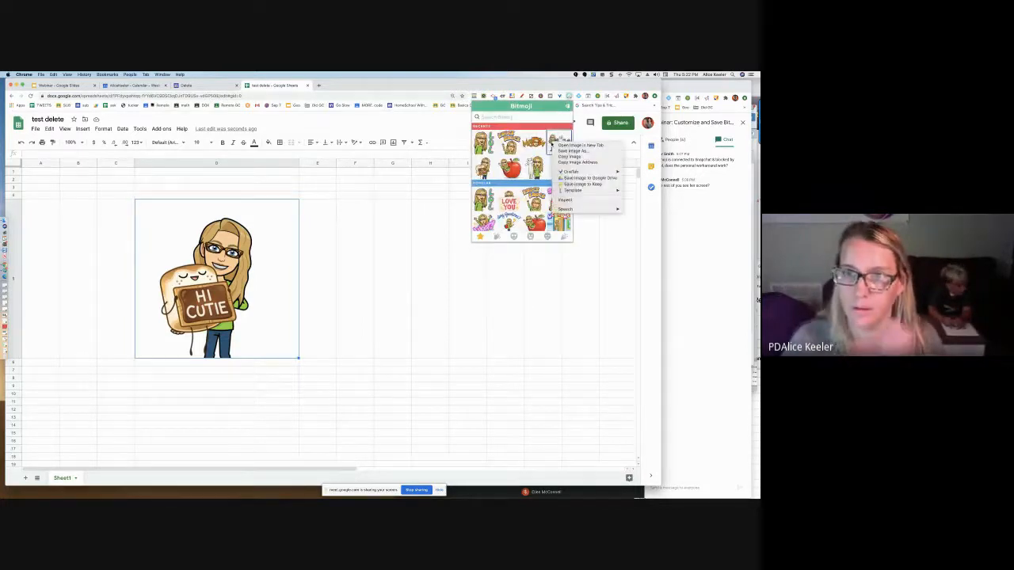
click(571, 156)
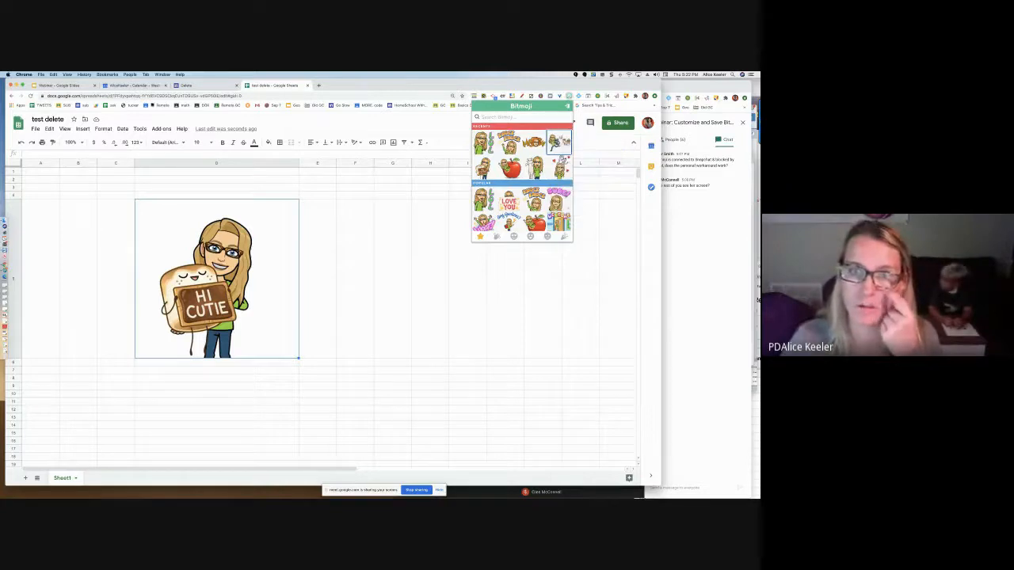
Paste the running Bitmoji beside Knock Knock in the Webinar slides and below the cat Bitmoji on the site's Home page
click(59, 85)
key(ctrl+v)
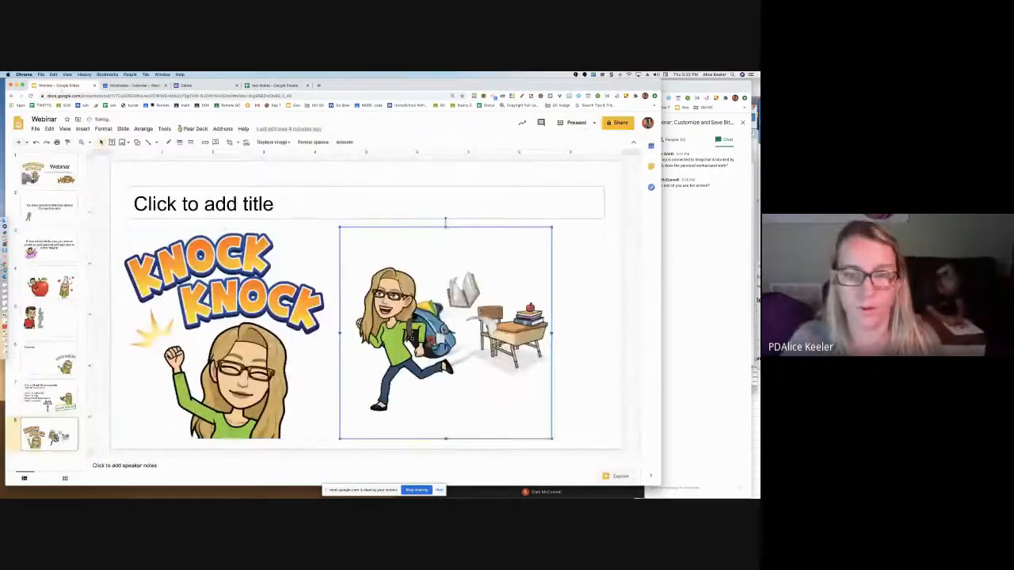
click(194, 86)
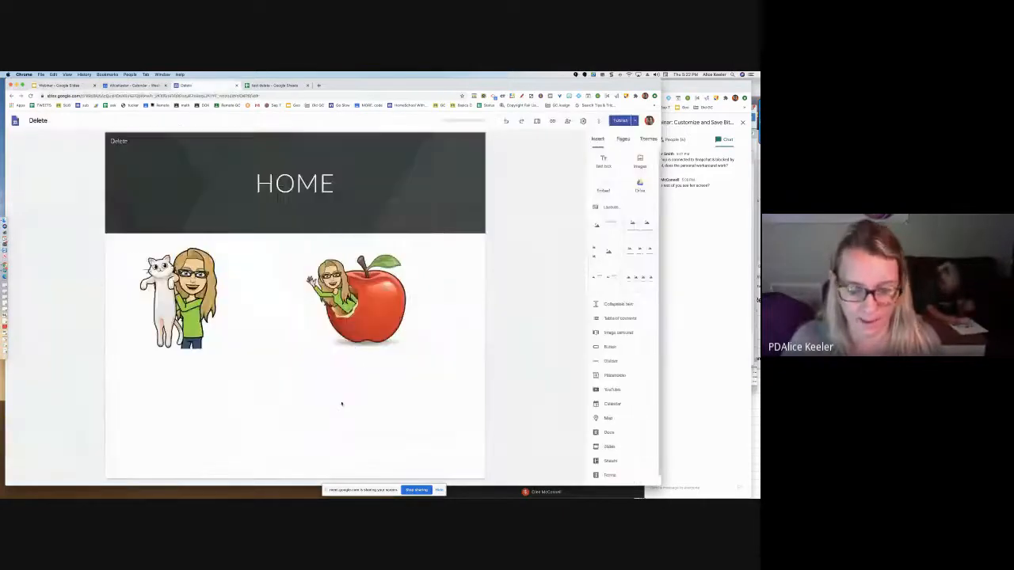
key(ctrl+v)
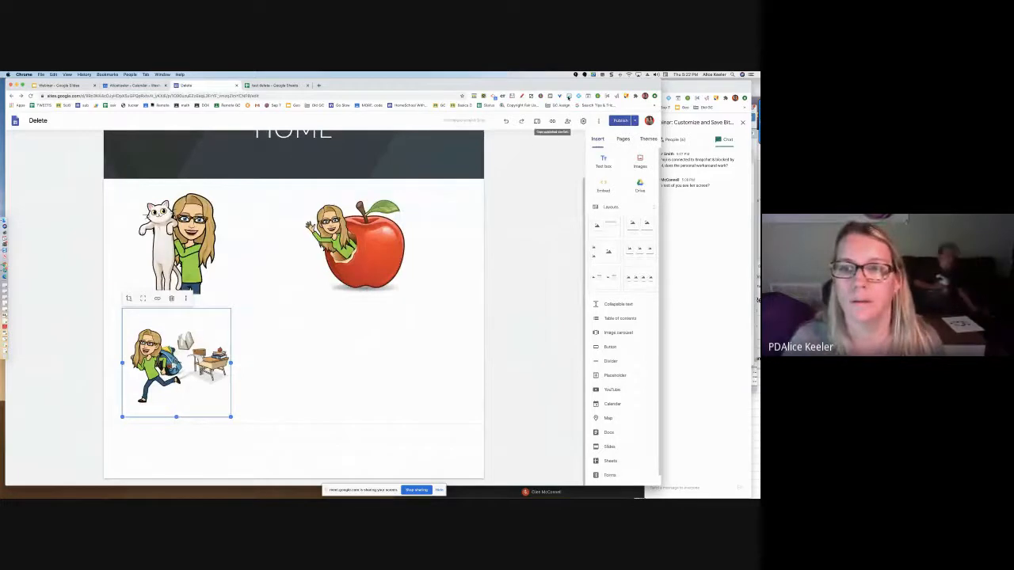
Copy the image address of the Any Questions? Bitmoji from the Bitmoji extension
right_click(567, 97)
click(548, 136)
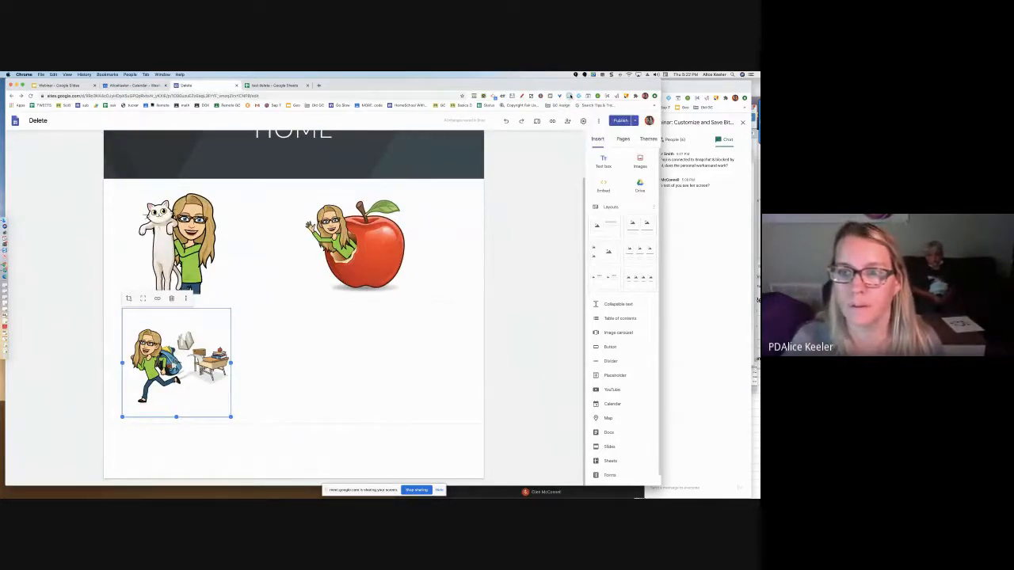
click(568, 96)
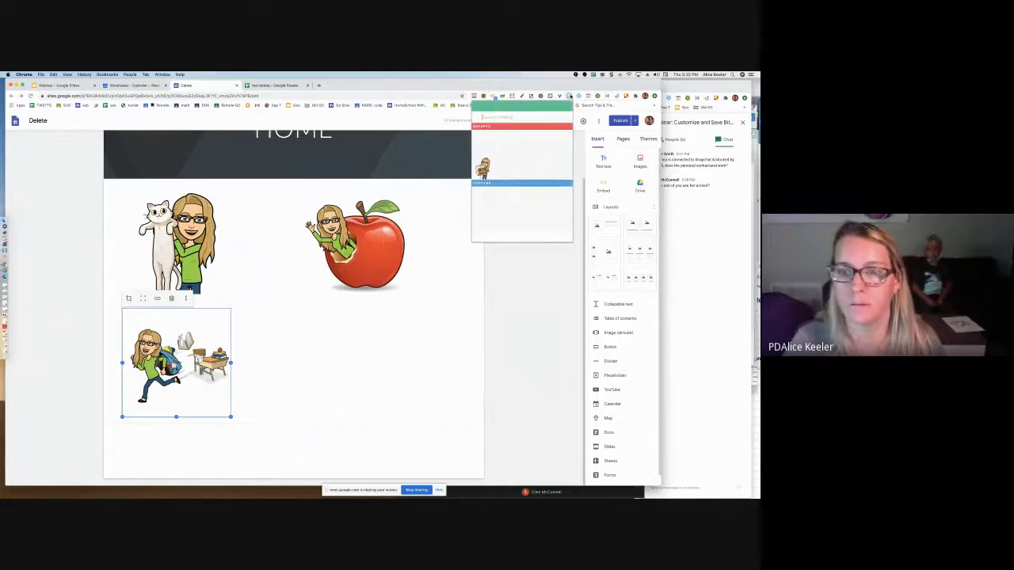
right_click(511, 219)
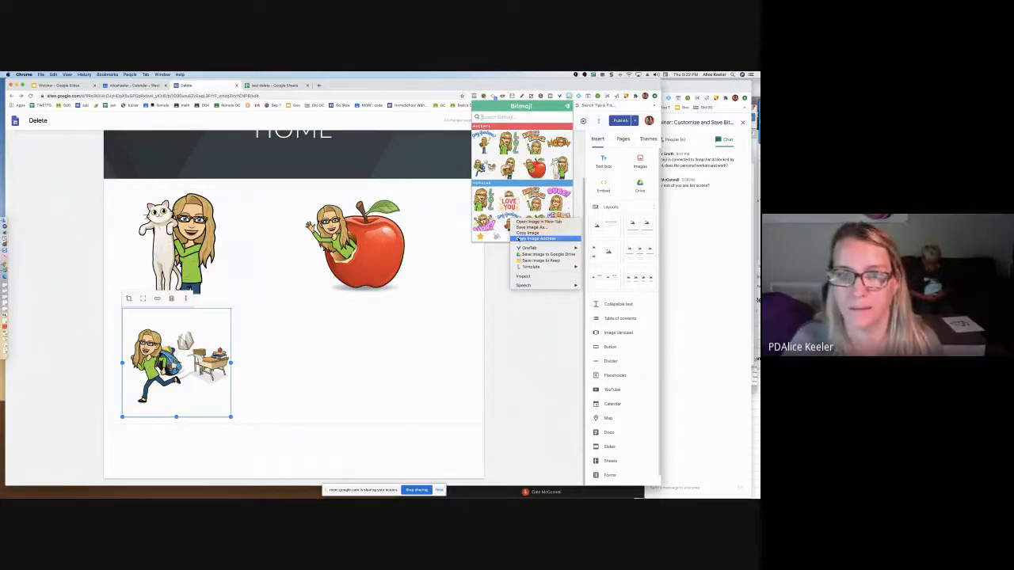
click(537, 238)
Insert the Any Questions? Bitmoji by URL beside the running Bitmoji on the Home page
click(393, 352)
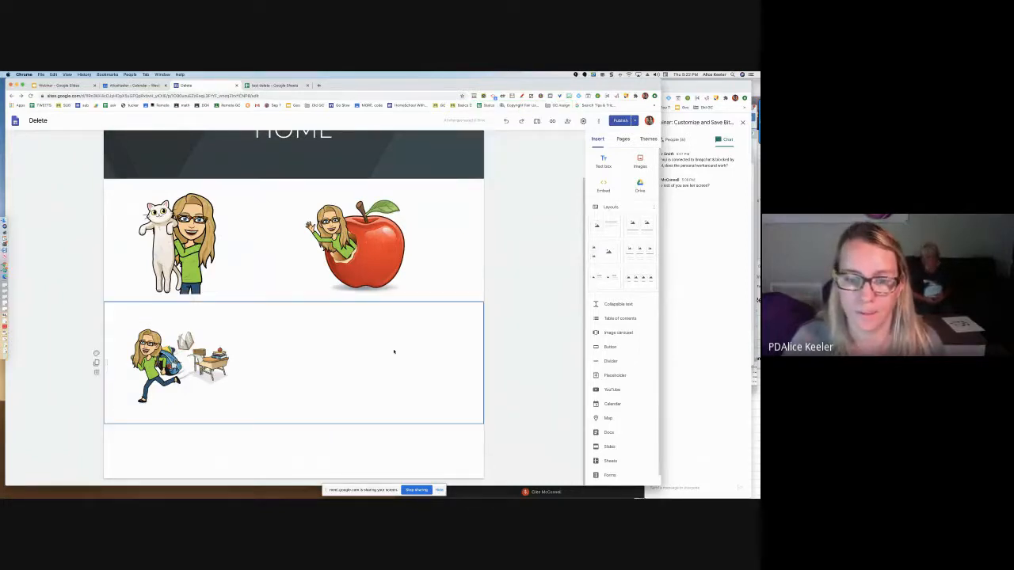
double_click(393, 353)
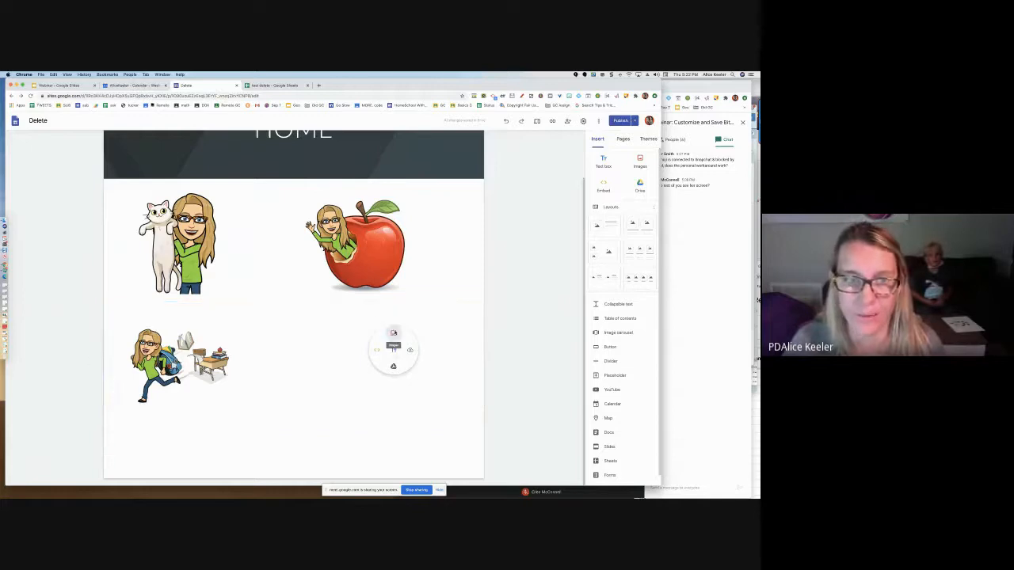
click(394, 332)
click(132, 155)
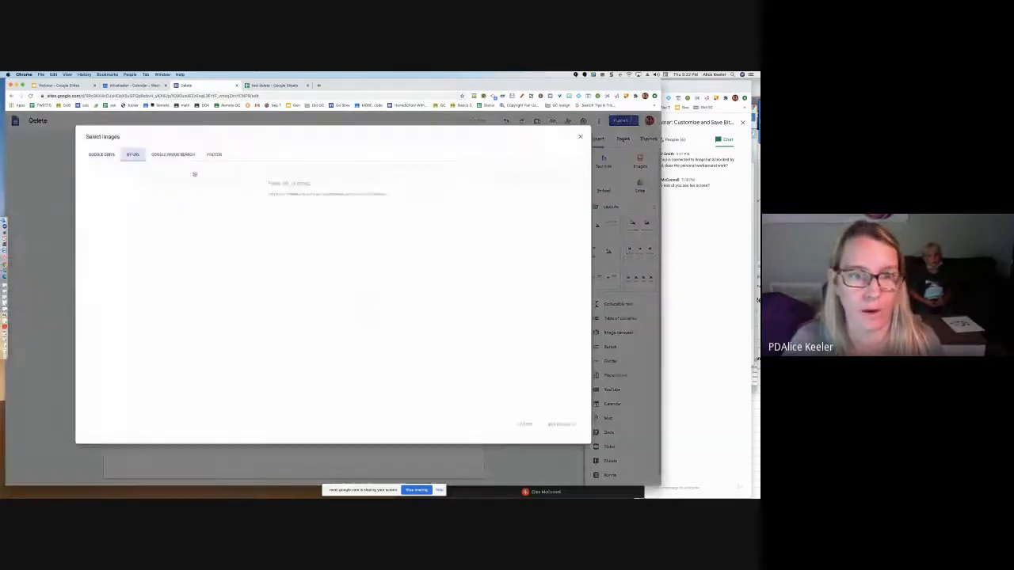
key(super+v)
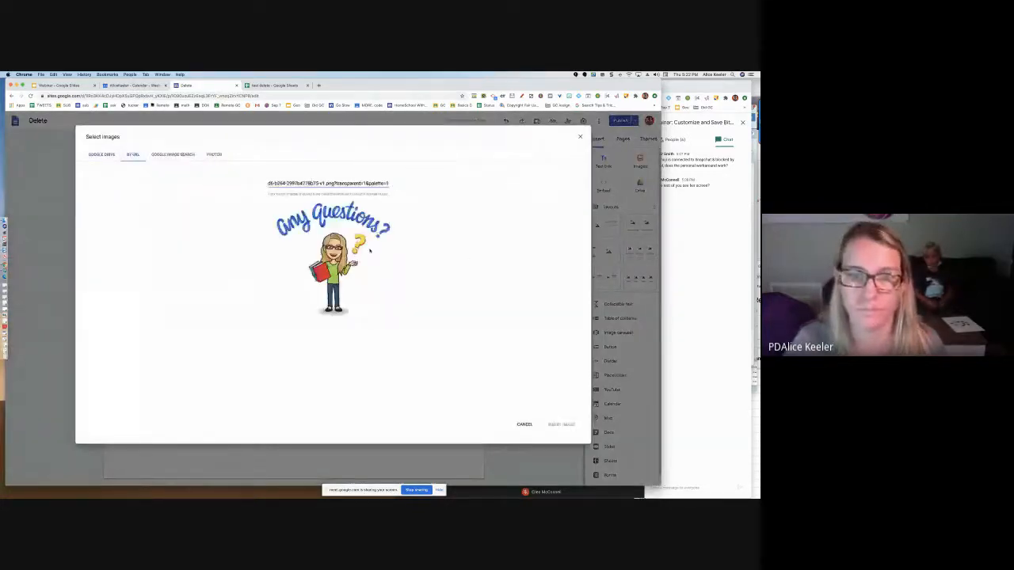
click(560, 425)
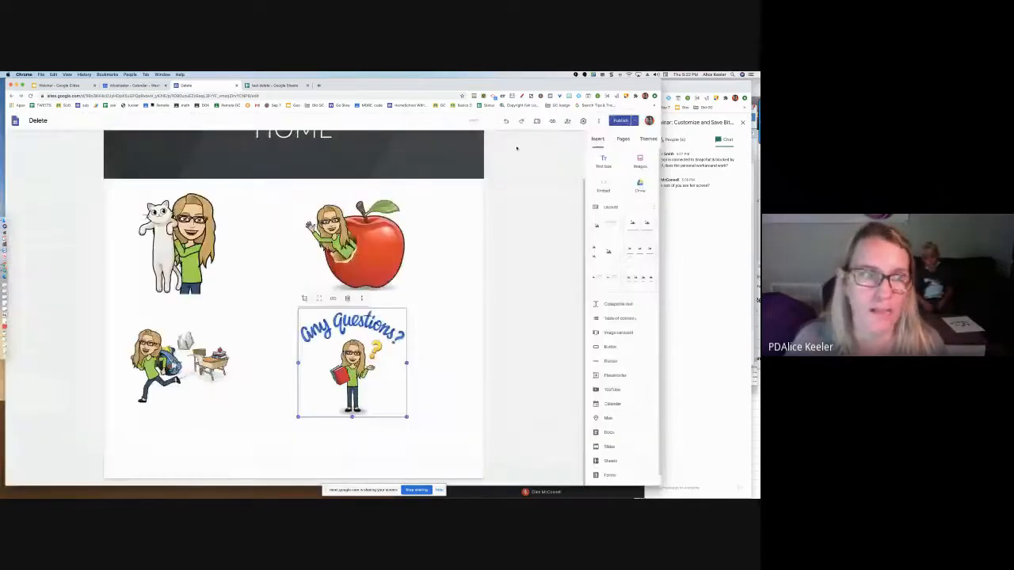
Switch to the test delete spreadsheet and insert the Any Questions? Bitmoji by URL in cell G5
key(ctrl+Tab)
click(83, 128)
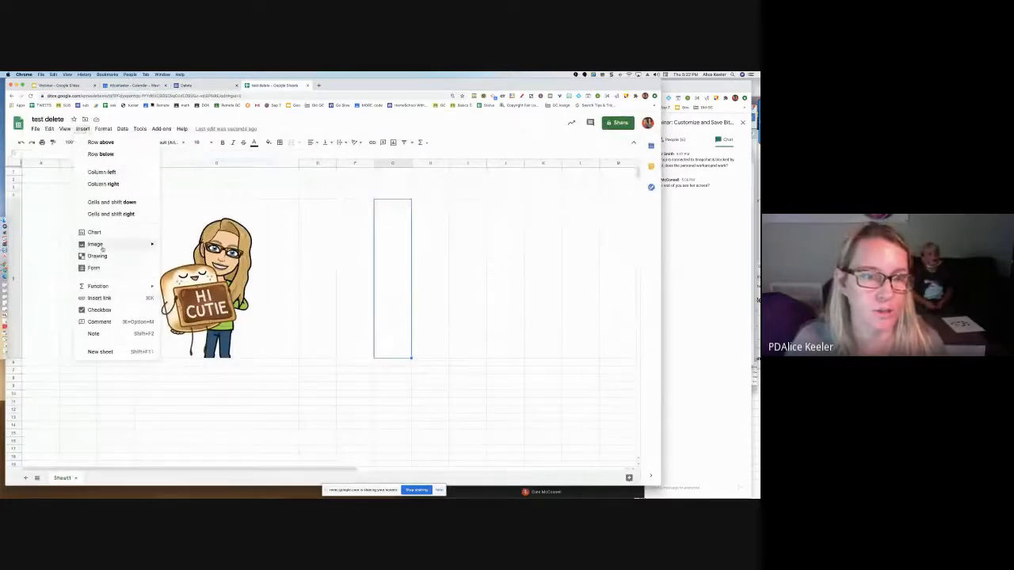
mouse_move(103, 245)
click(177, 249)
click(229, 214)
click(267, 250)
key(ctrl+v)
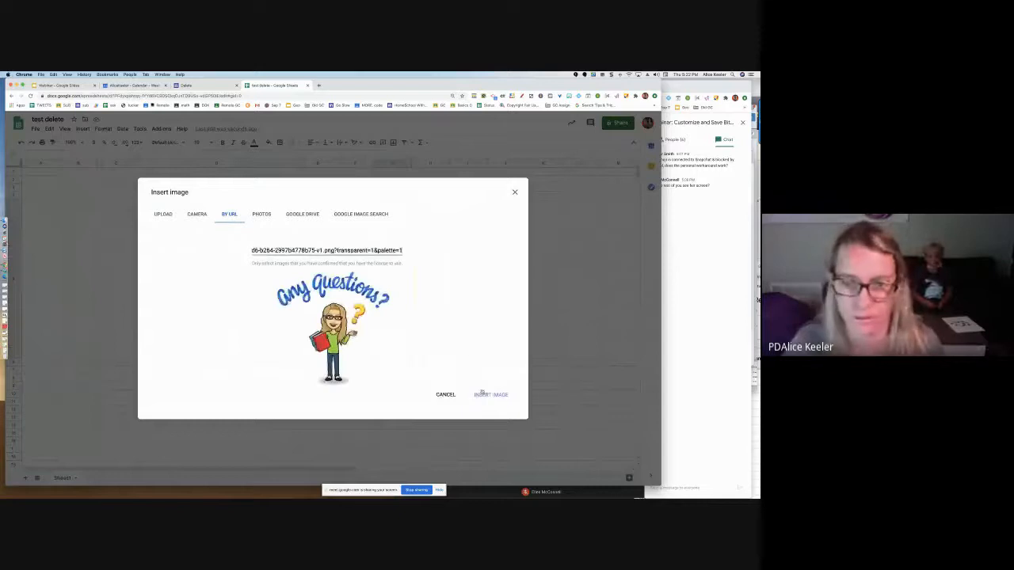
click(490, 394)
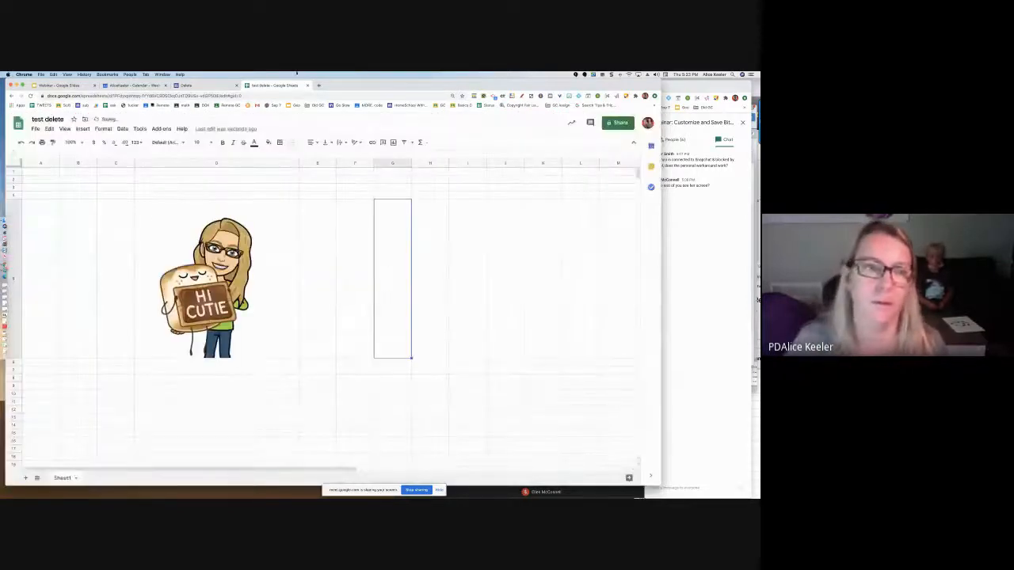
Add a new slide at the end of the Webinar presentation and insert the Any Questions? Bitmoji by URL
click(75, 85)
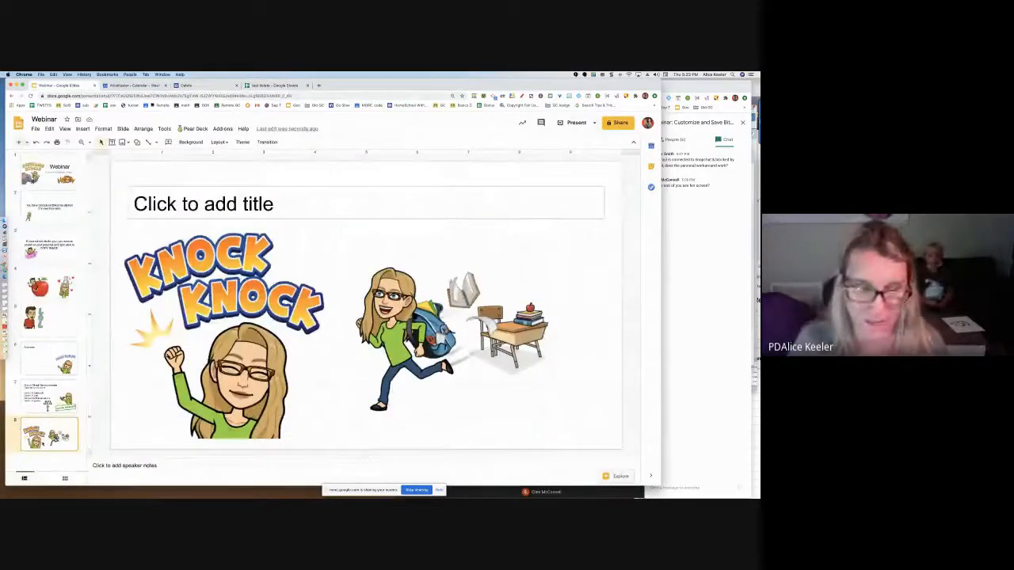
key(ctrl+m)
click(83, 129)
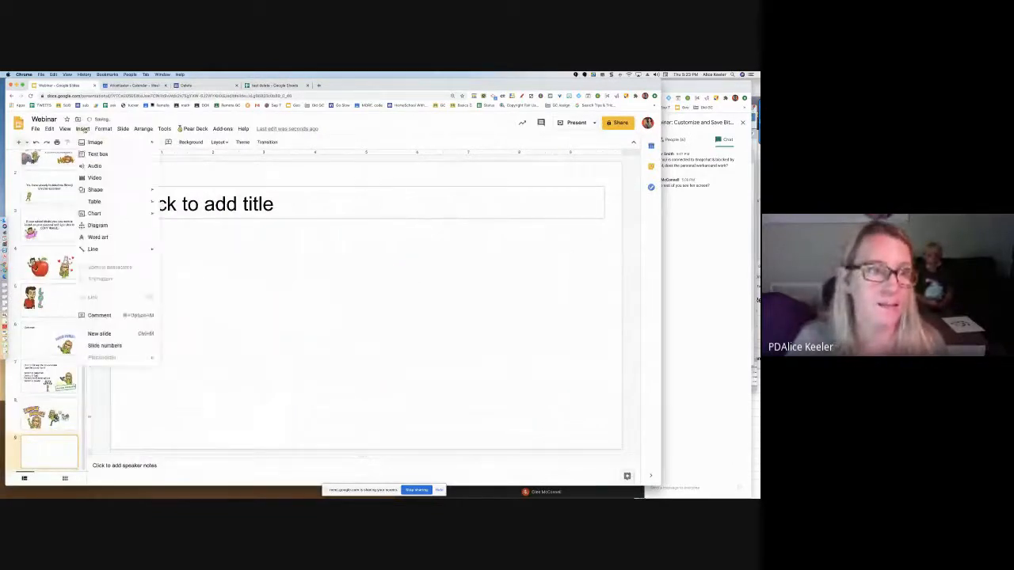
mouse_move(95, 143)
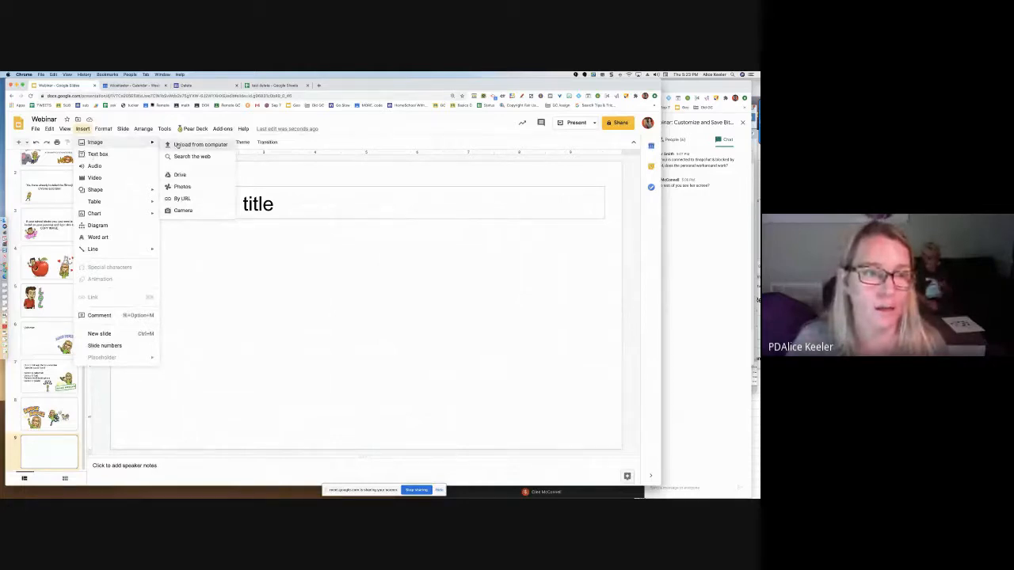
click(184, 201)
key(super+v)
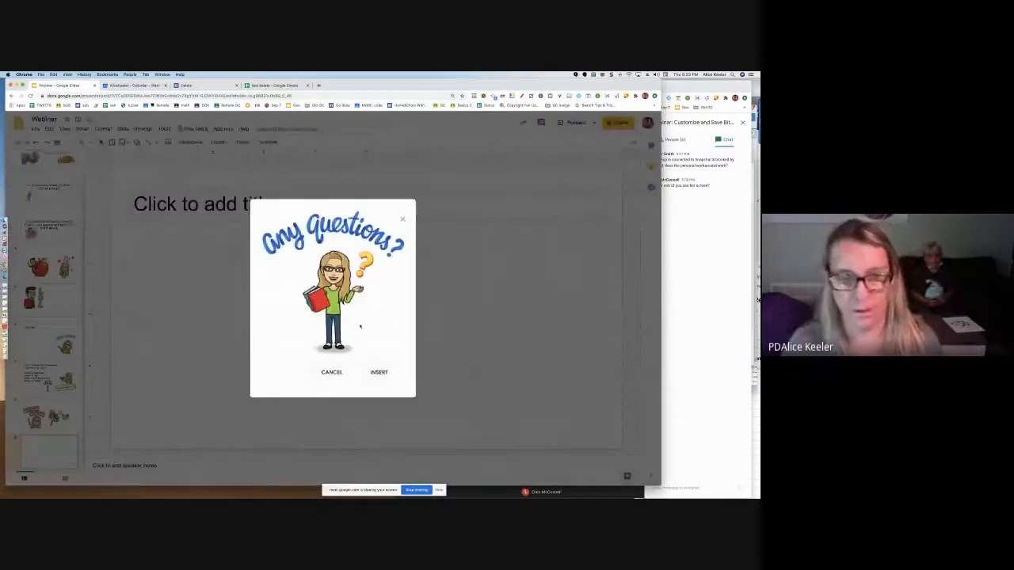
click(369, 373)
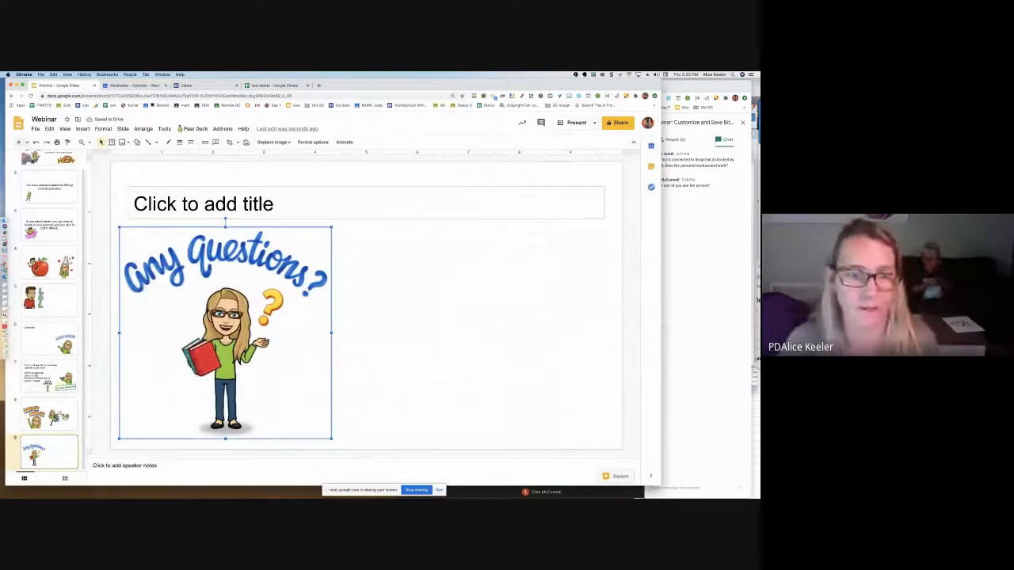
Enter the title Image Address on the slide with the Any Questions? Bitmoji
click(276, 212)
text(Image Address)
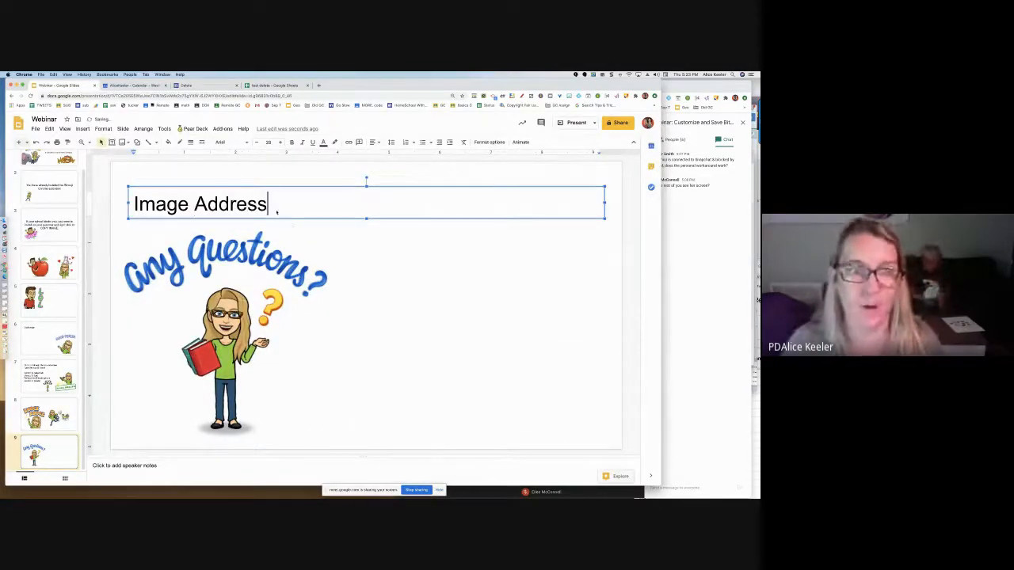
click(442, 358)
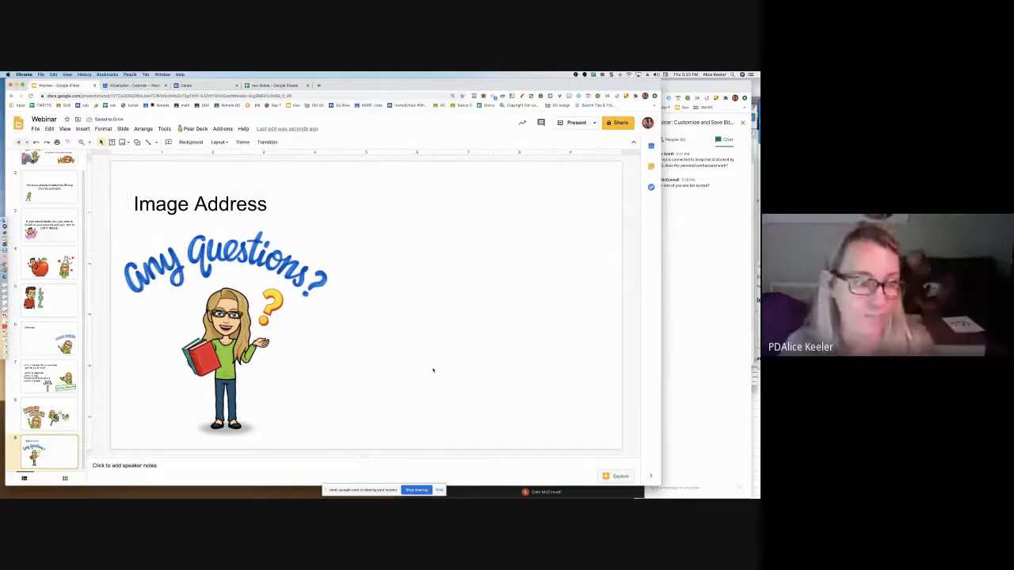
Add the Love You Bitmoji from the Bitmoji extension to the slide and position it beside the Any Questions? Bitmoji
click(570, 96)
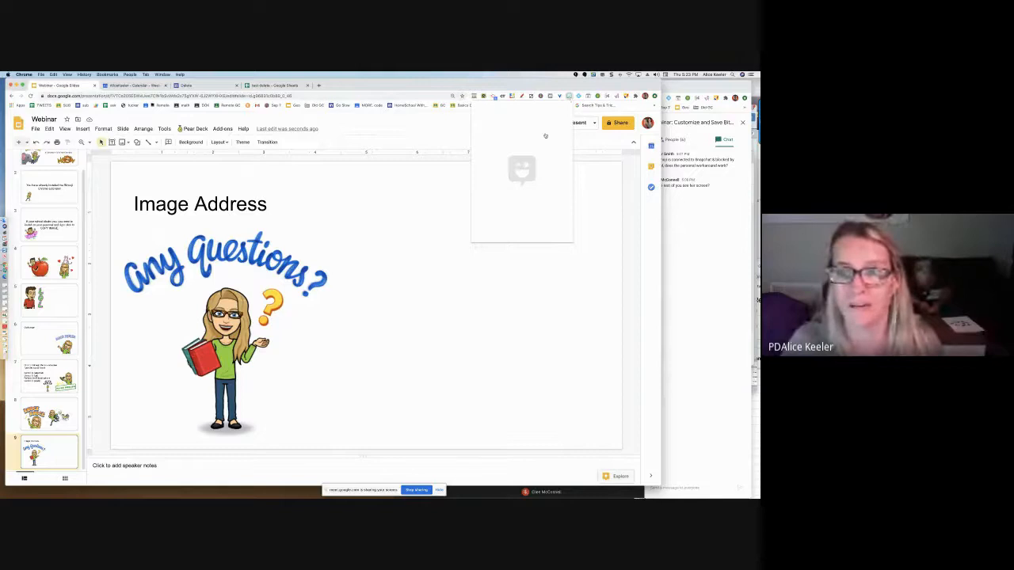
drag(545, 136, 537, 317)
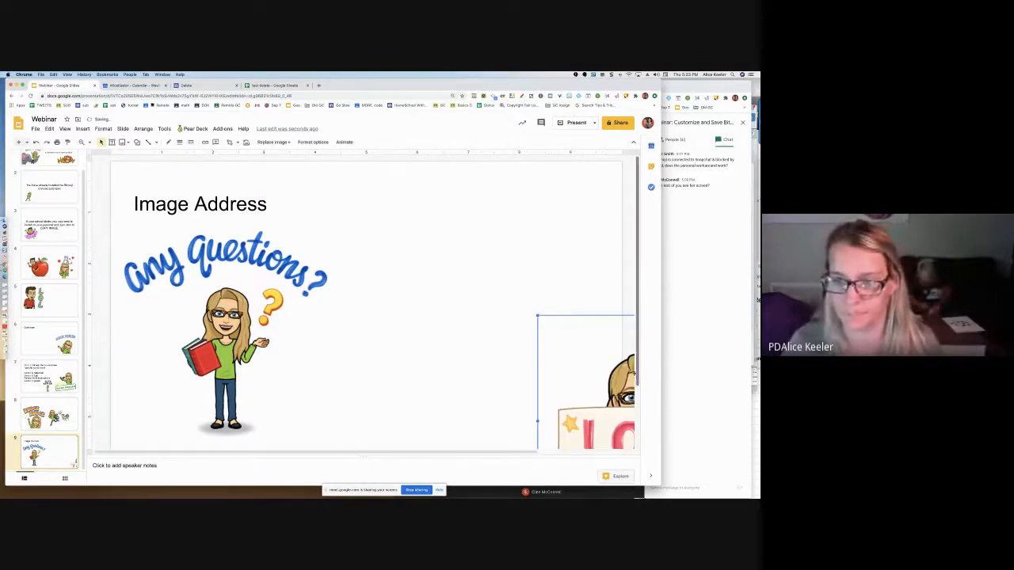
drag(607, 372, 482, 299)
Add a new slide at the end of the presentation, check the Bitmoji text instructions on slide 7 and return to the new slide
key(Return)
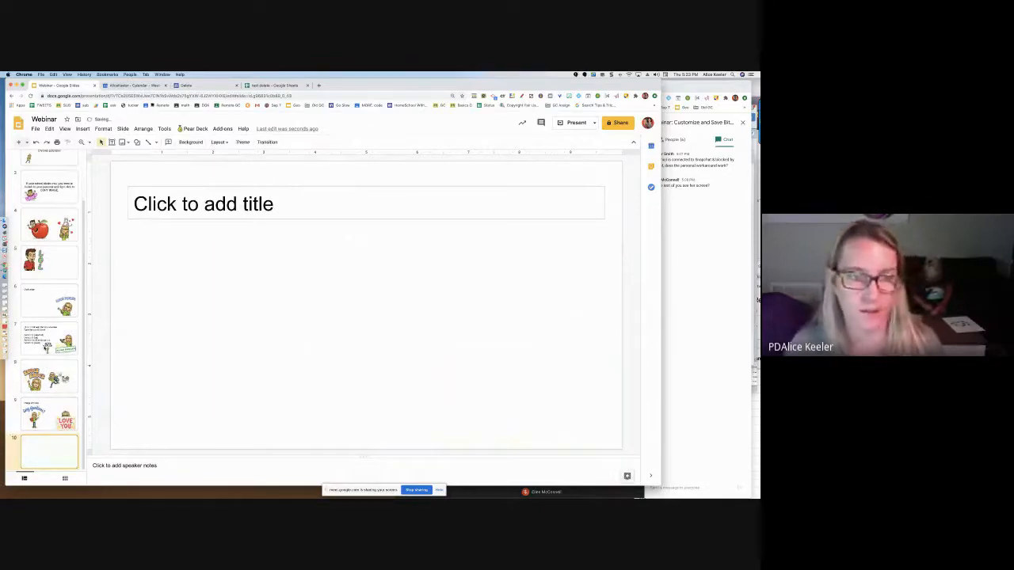
click(46, 348)
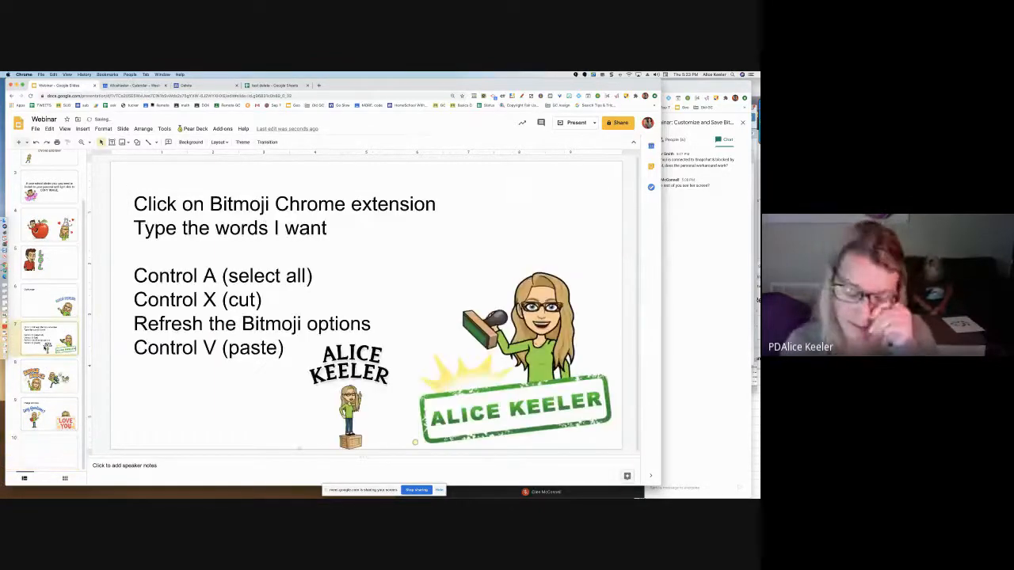
click(54, 454)
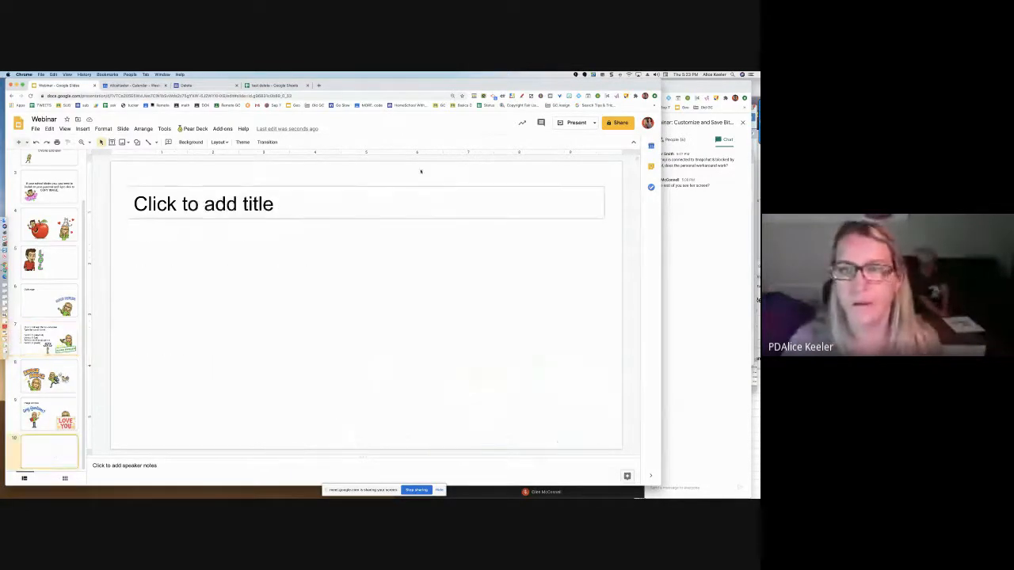
Search the Bitmoji extension for Spreadsheets and refresh the options by cutting and re-pasting the search term
click(568, 96)
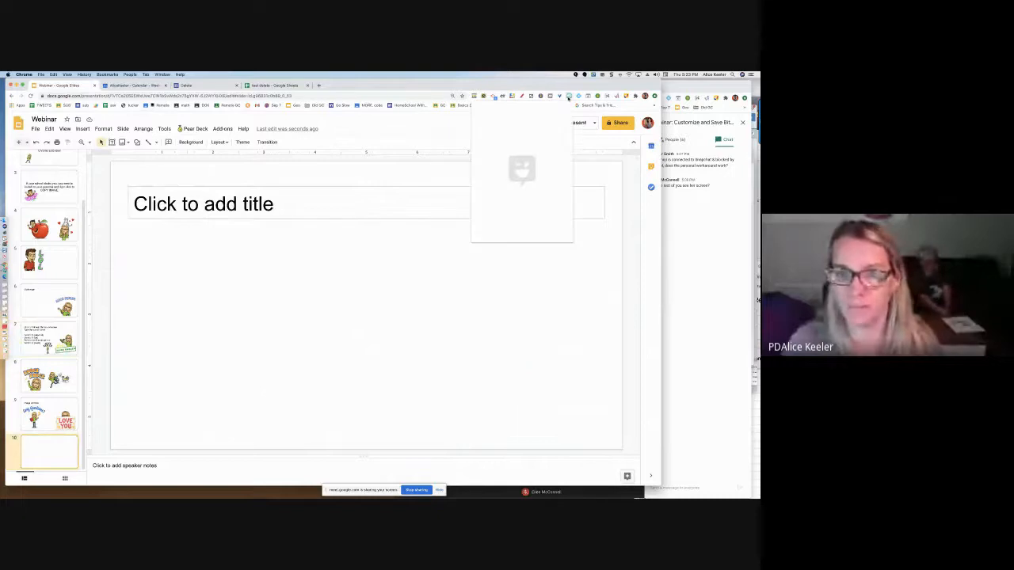
text(Spreadsheets)
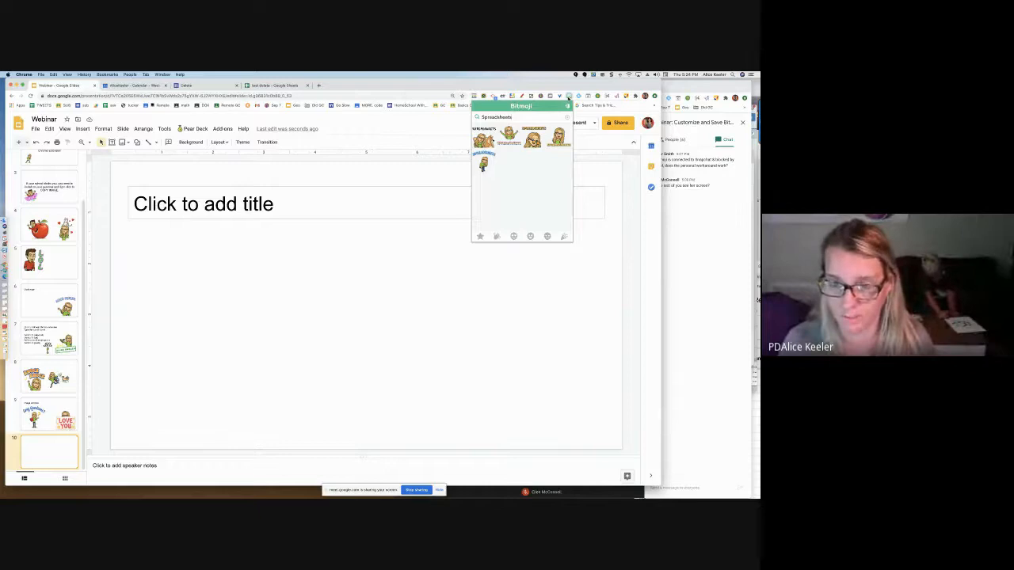
key(super+a)
key(super+c)
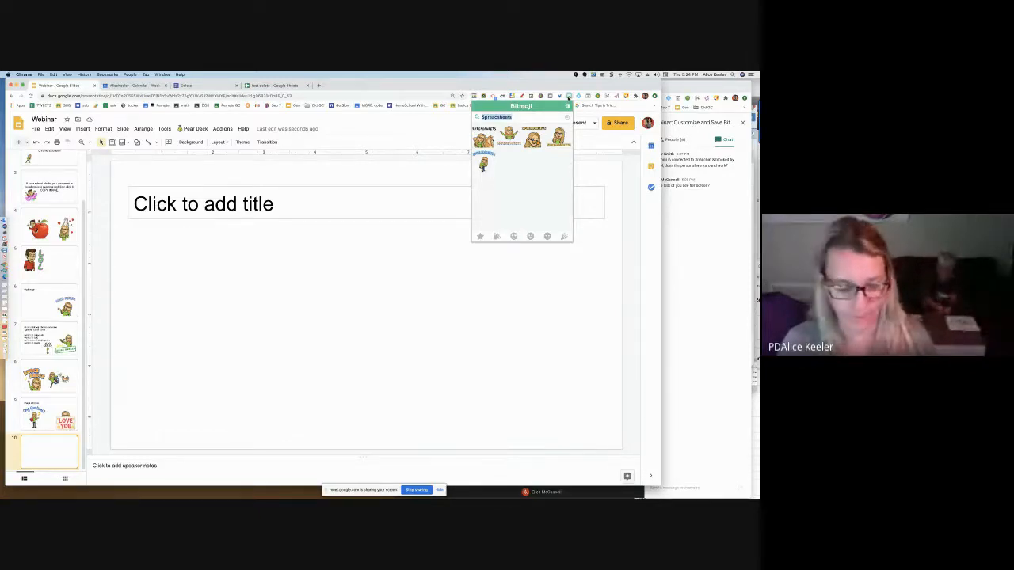
key(BackSpace)
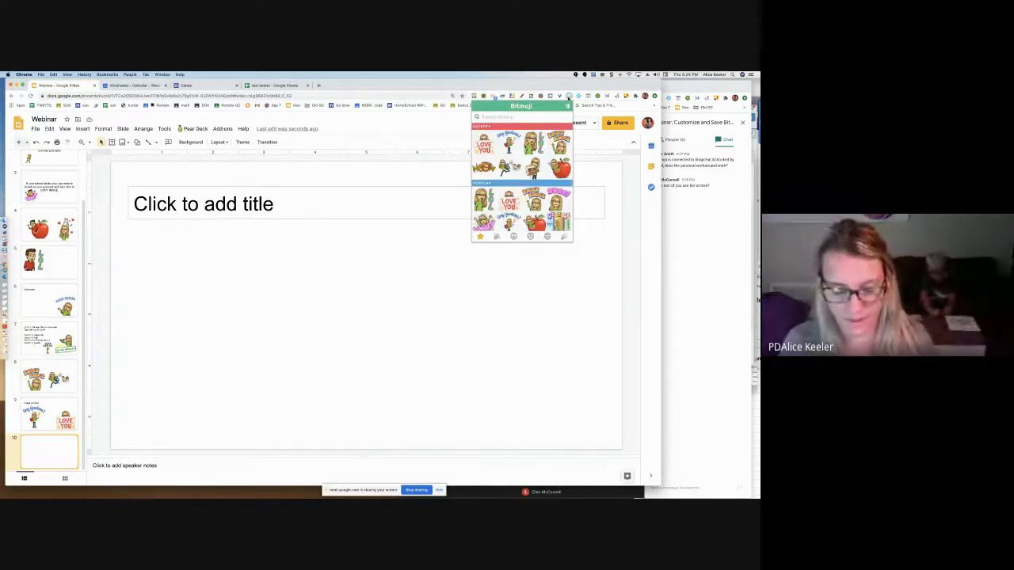
key(super+v)
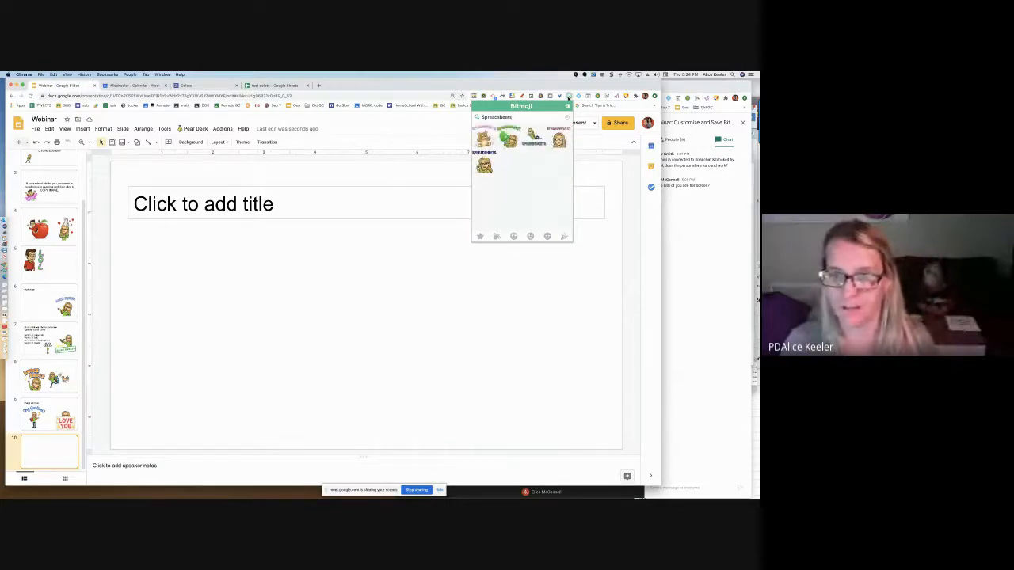
Refresh the Spreadsheets options once more and place the blue-lettered Bitmoji with gold stars in the lower right of the slide
key(super+a)
key(super+c)
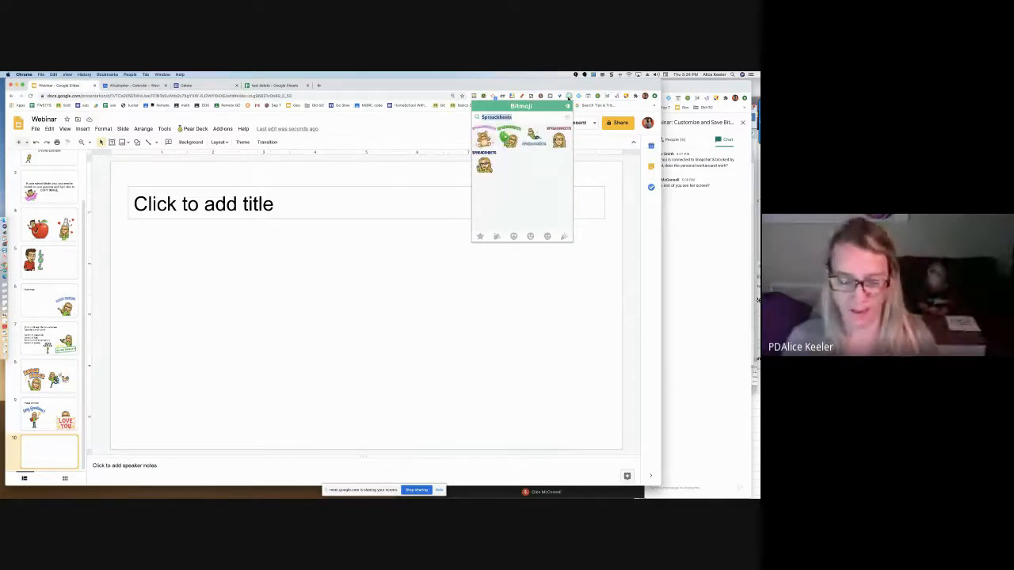
key(BackSpace)
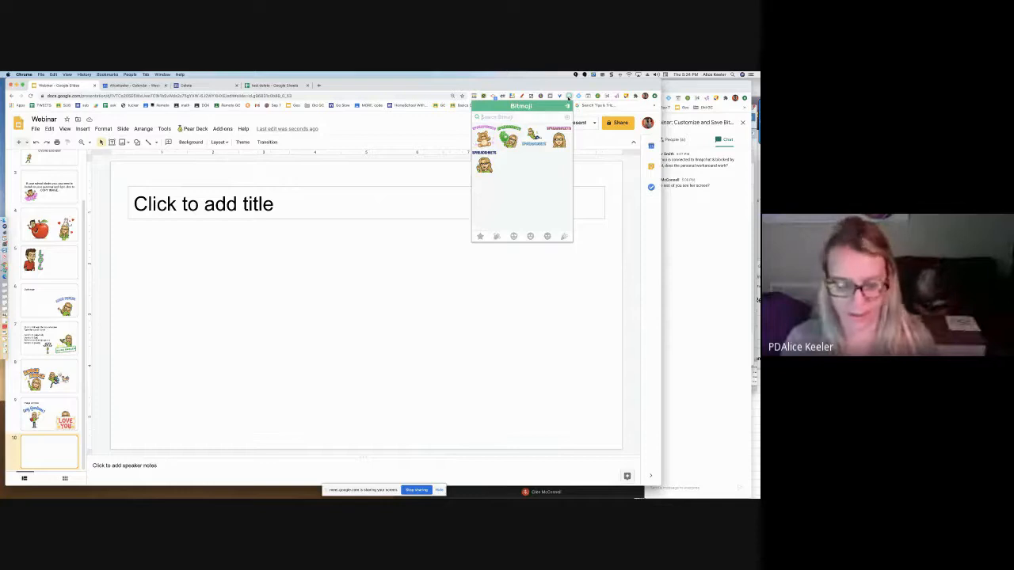
key(super+v)
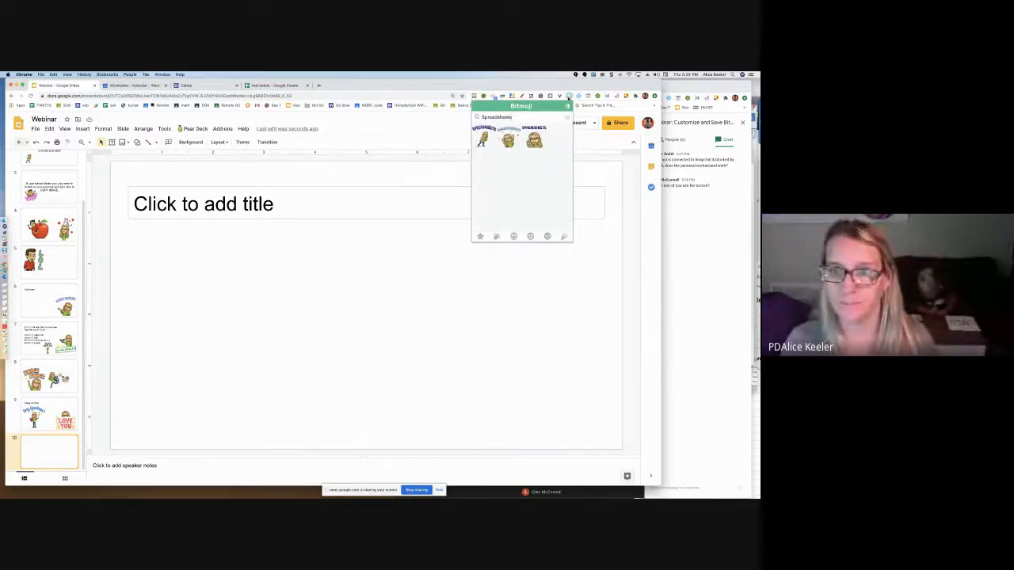
drag(507, 141, 333, 349)
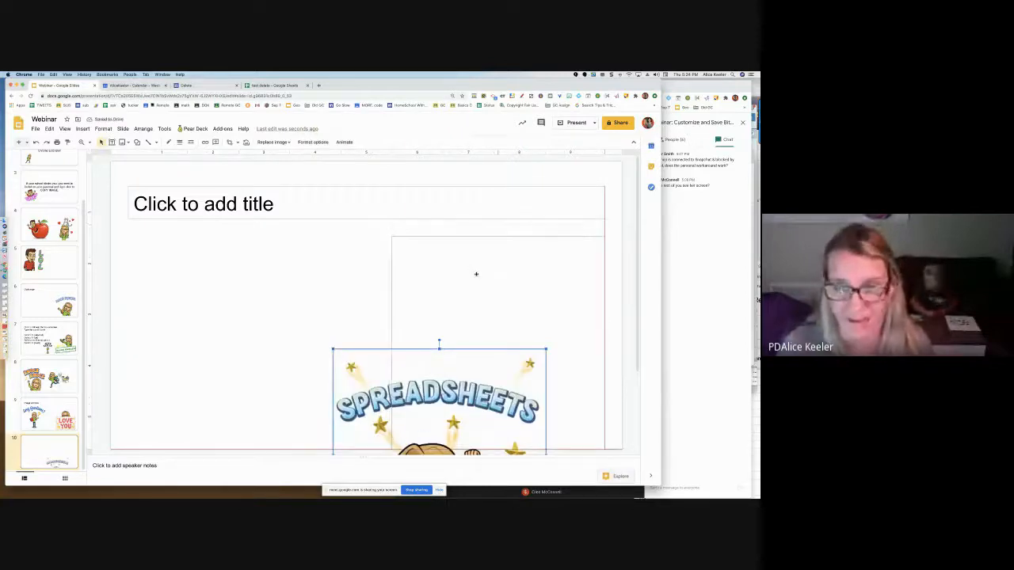
drag(476, 274, 476, 274)
Reopen the Bitmoji extension, paste Spreadsheets as the search term and re-enter it to get different Bitmoji options
click(568, 96)
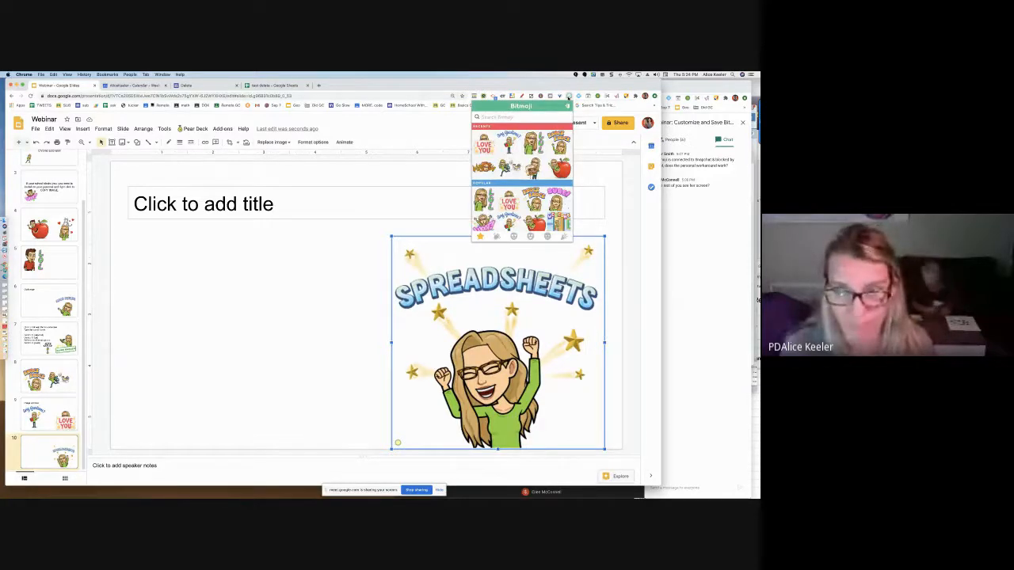
key(super+v)
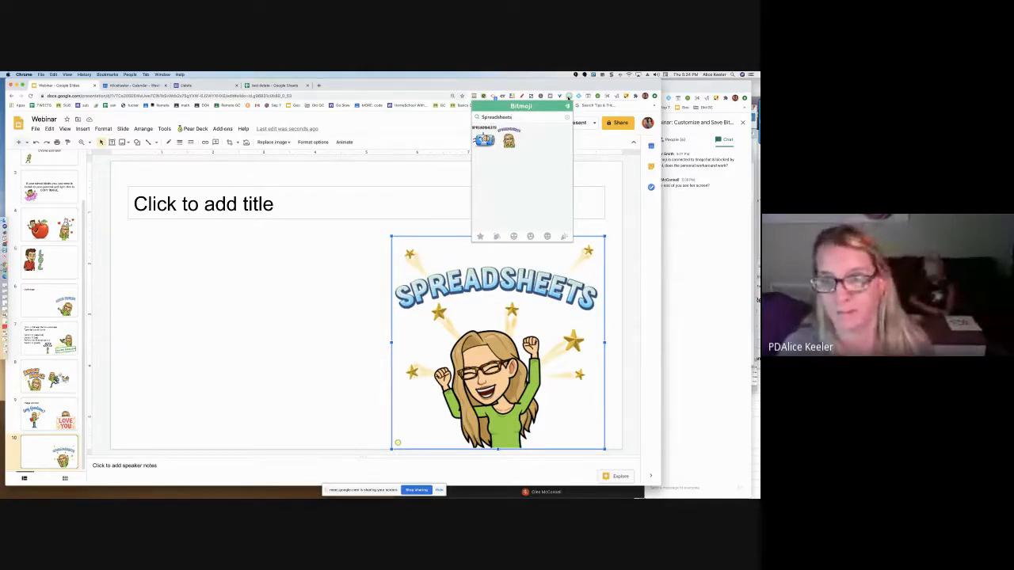
key(super+a)
key(super+c)
key(BackSpace)
key(super+v)
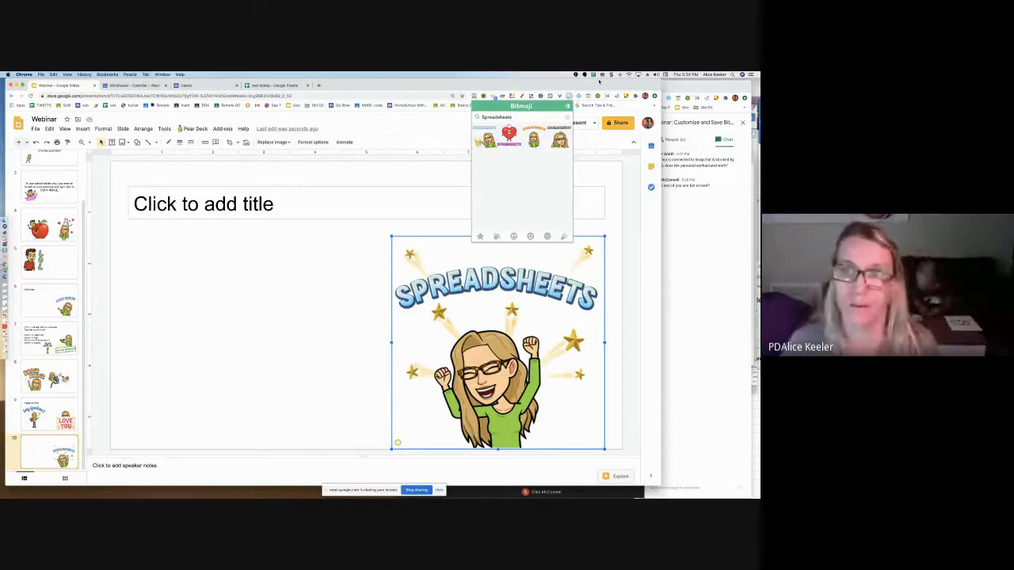
Save the gold-lettered Spreadsheets Bitmoji to Downloads as a PNG image, named with spreadsheets, the presenter's first name and bitmoji
right_click(538, 134)
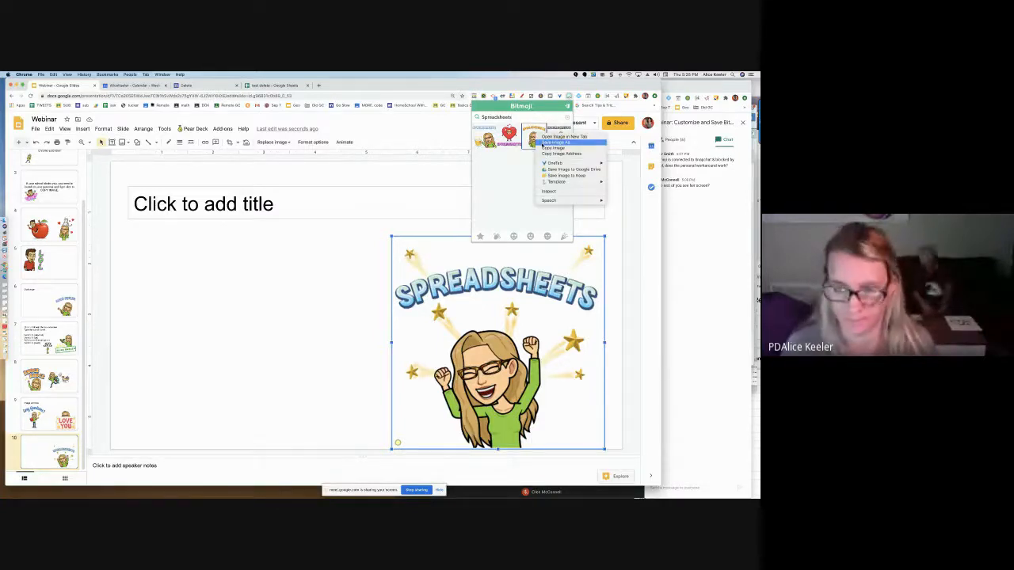
click(544, 143)
text(spreadsheets alice bitmo)
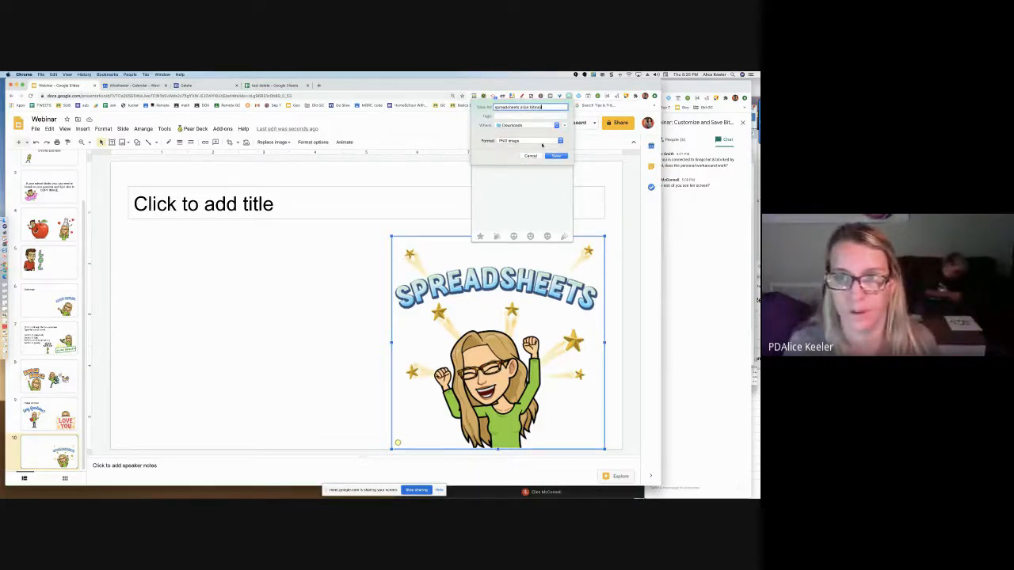
text(ji)
key(Return)
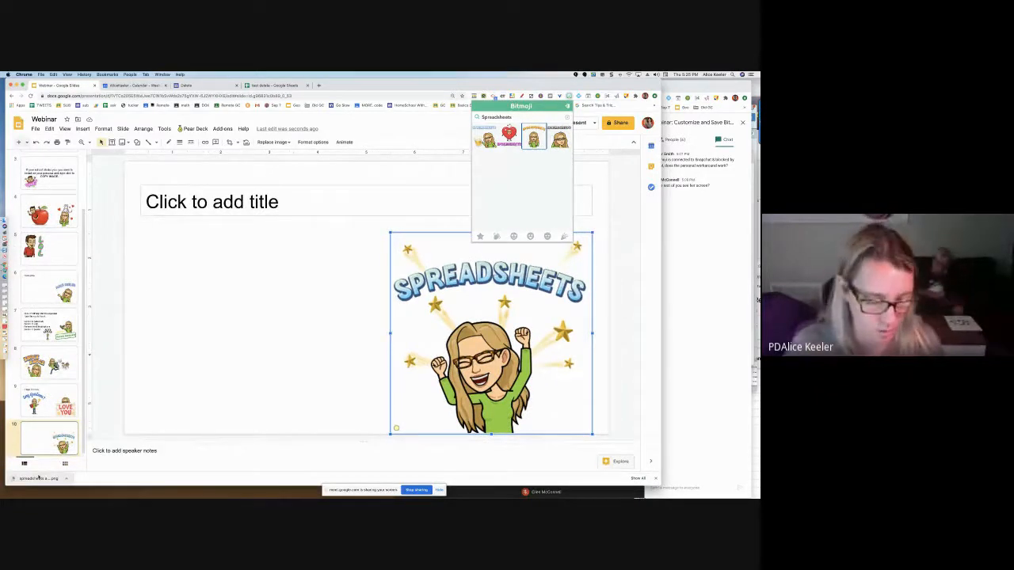
Insert the downloaded gold-lettered Spreadsheets image into the slide, to the left of the blue-lettered Bitmoji
key(F1)
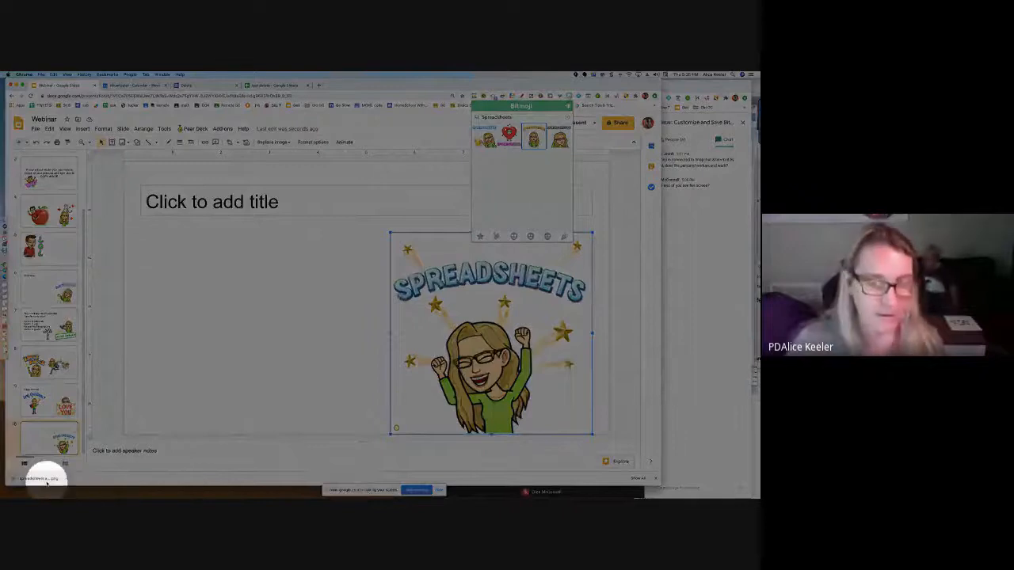
key(F1)
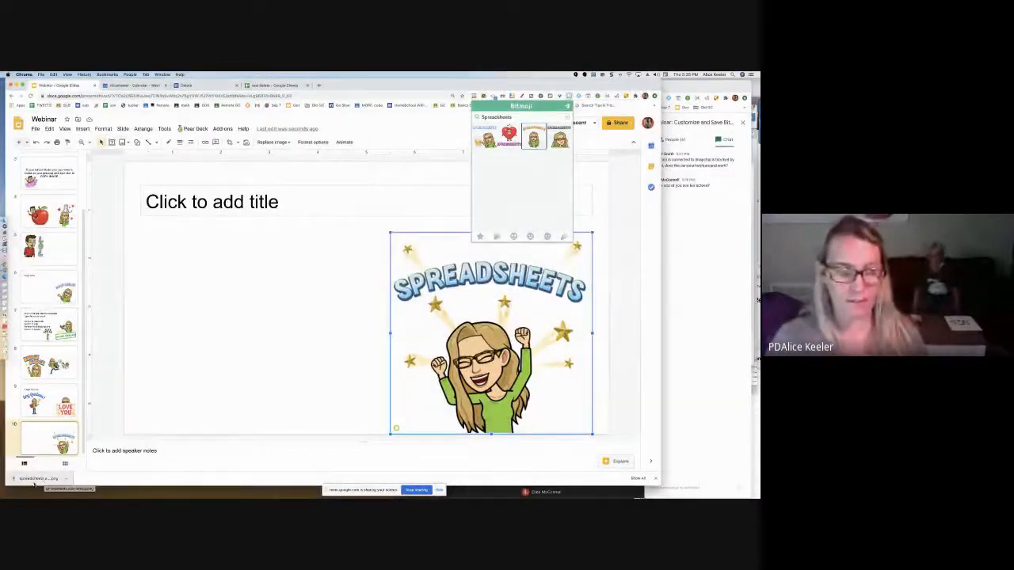
drag(33, 482, 133, 419)
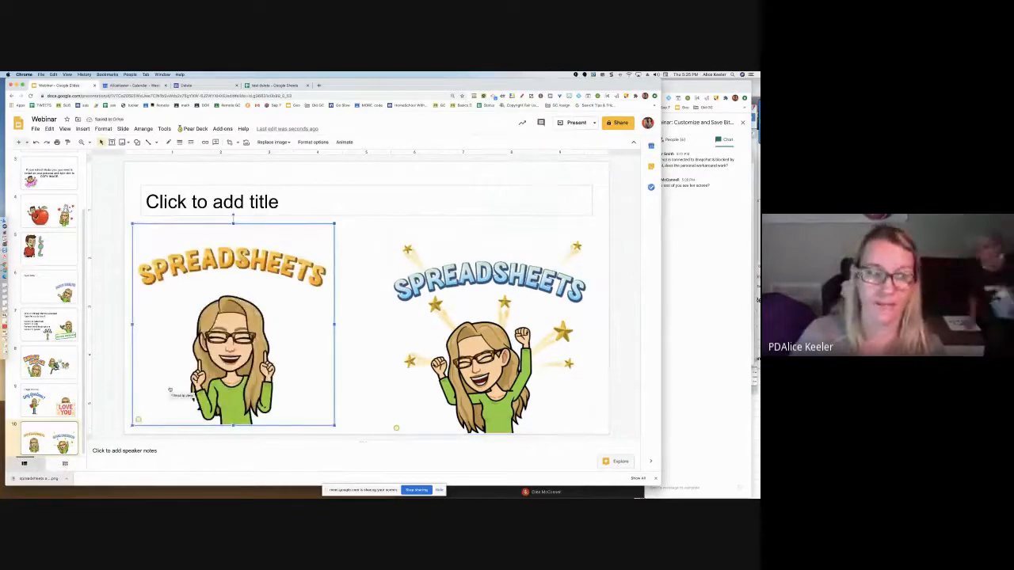
Add a new slide after the two Spreadsheets Bitmojis and search the Bitmoji extension for chocolate please
click(69, 435)
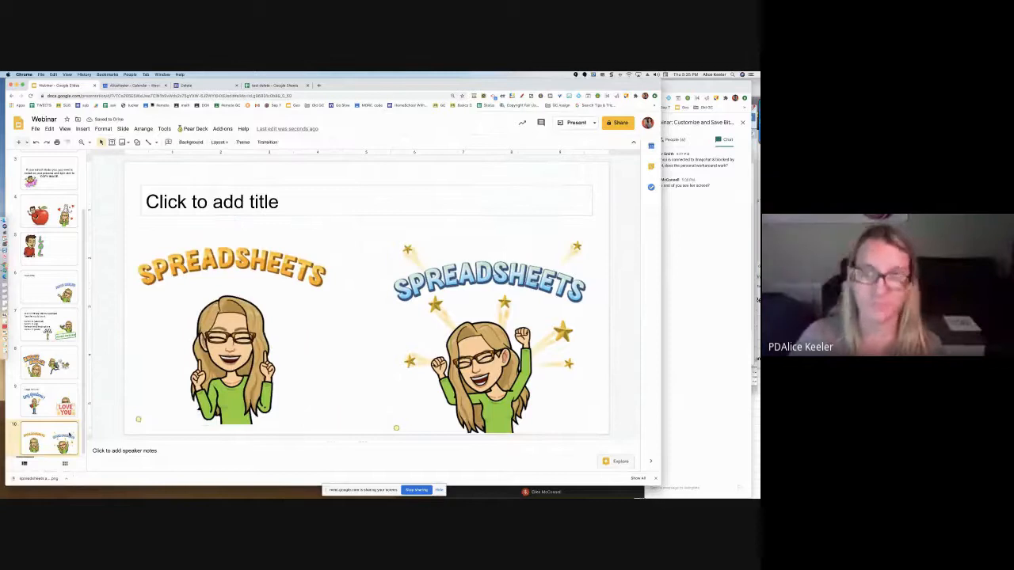
key(ctrl+m)
click(568, 96)
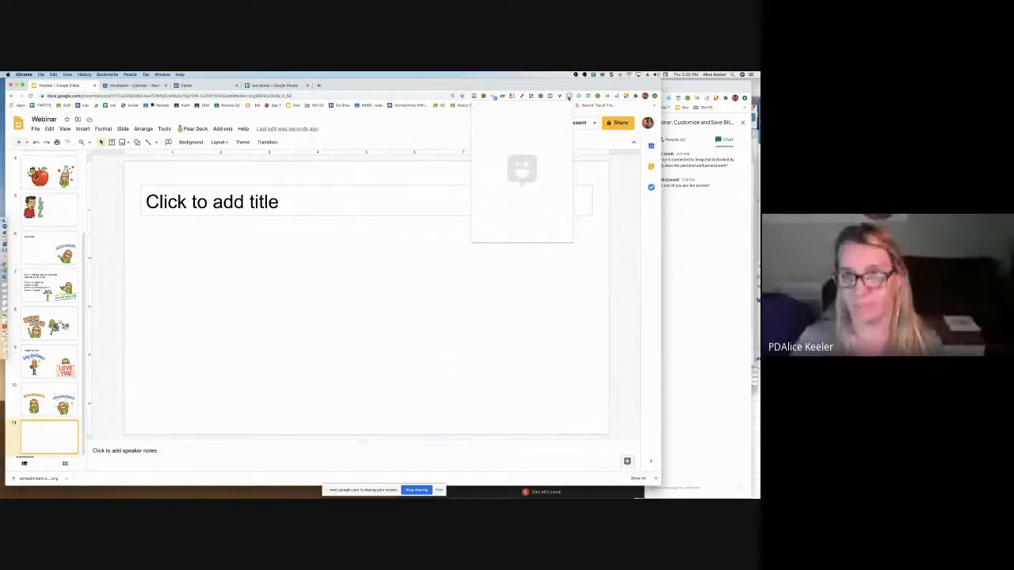
text(cheese)
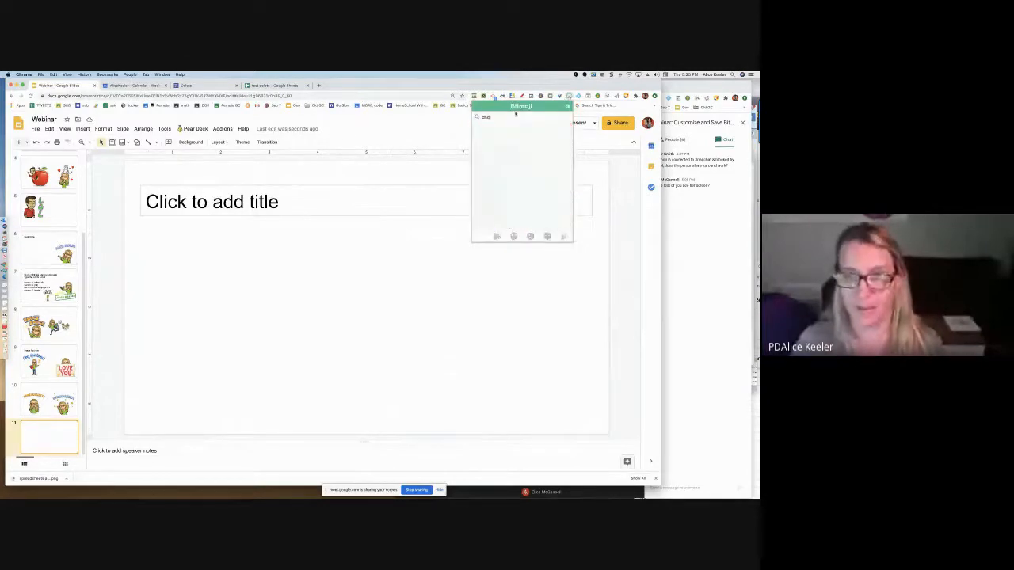
text(ate pie)
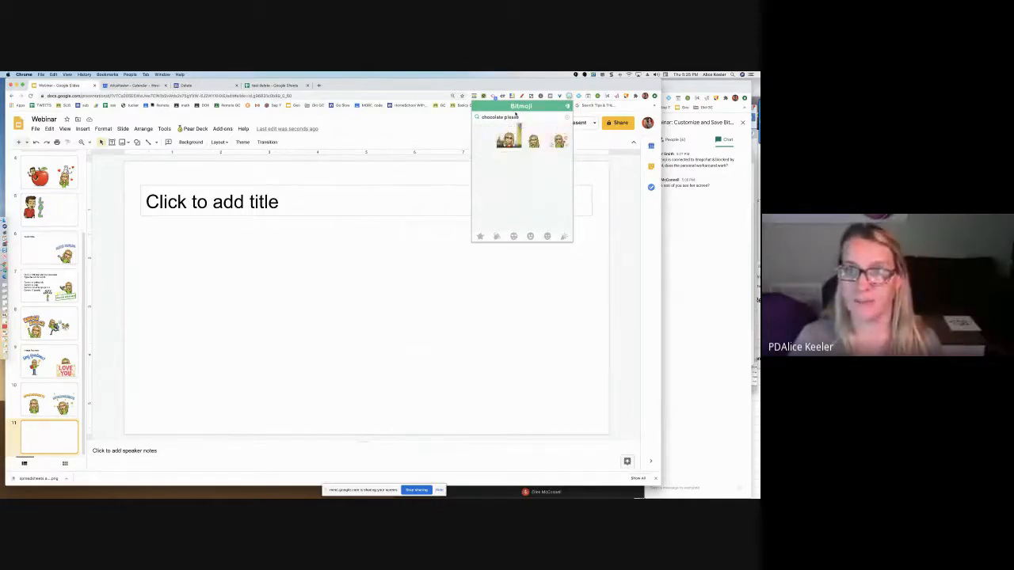
Refresh the chocolate please Bitmoji options twice by cutting and re-pasting the search term
triple_click(516, 116)
key(super+x)
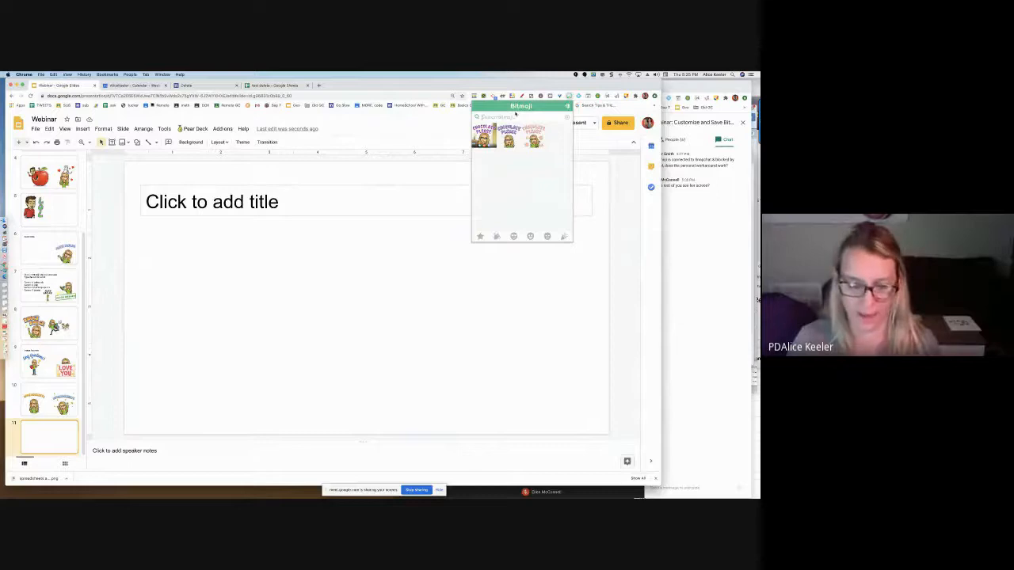
key(super+v)
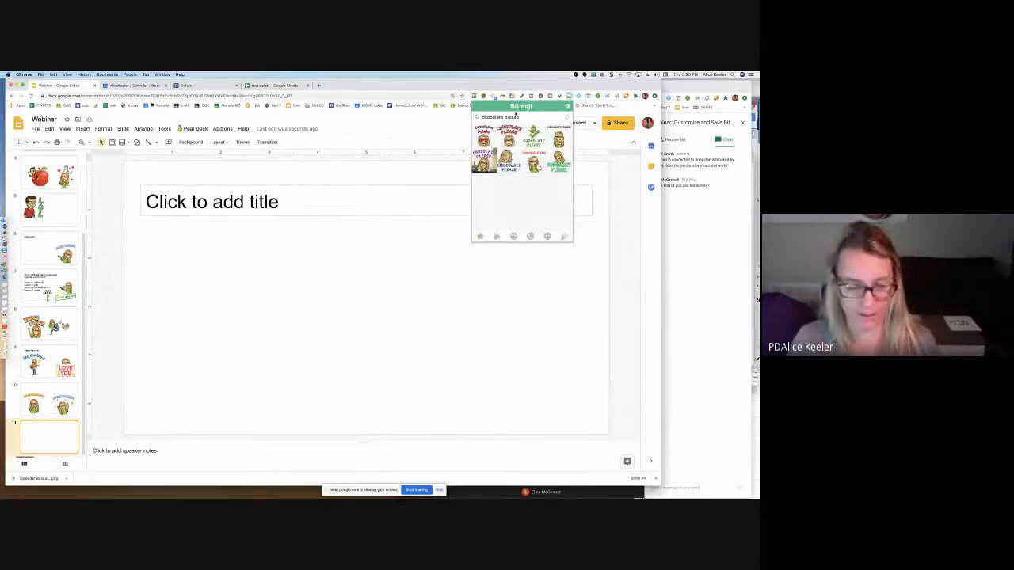
key(super+a)
key(super+x)
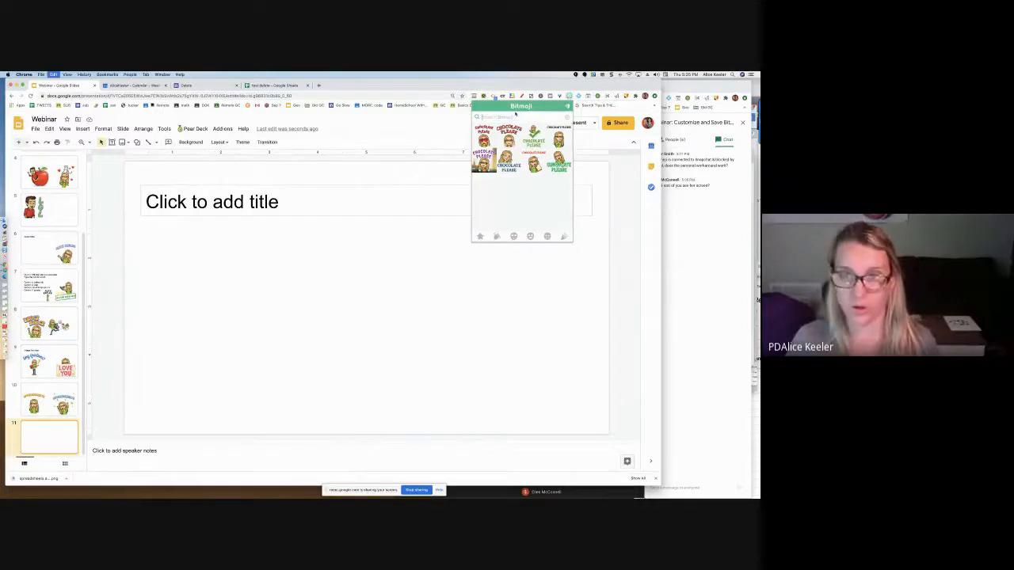
key(super+v)
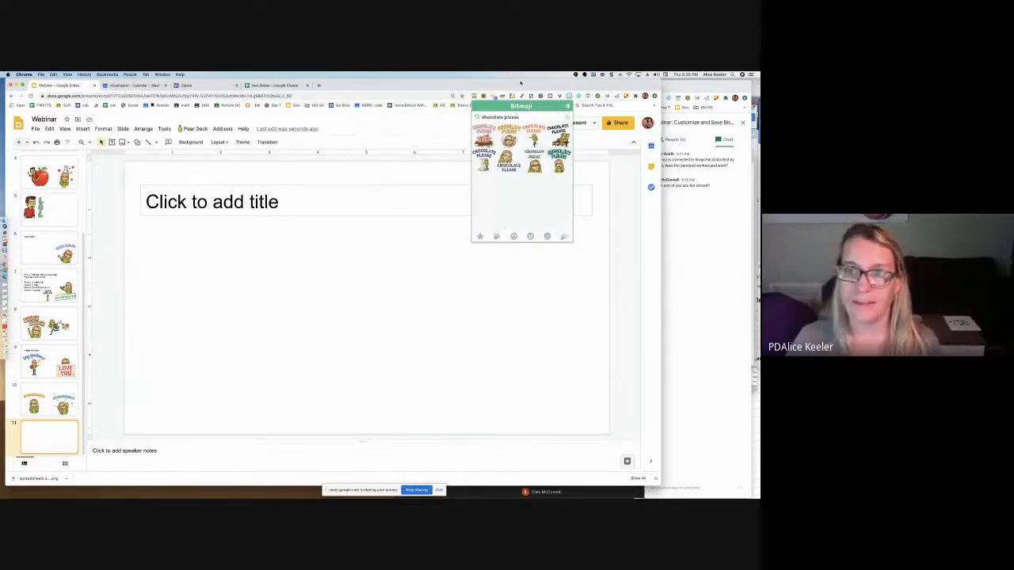
Save the orange-lettered Chocolate Please Bitmoji to Downloads as a PNG image named Chocolate Please bitmoji
right_click(535, 133)
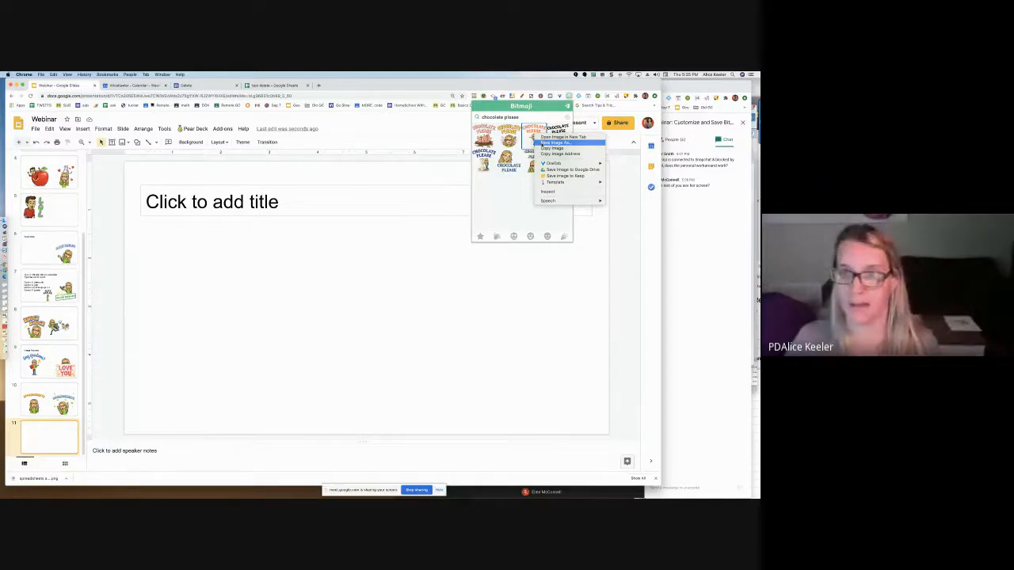
click(543, 143)
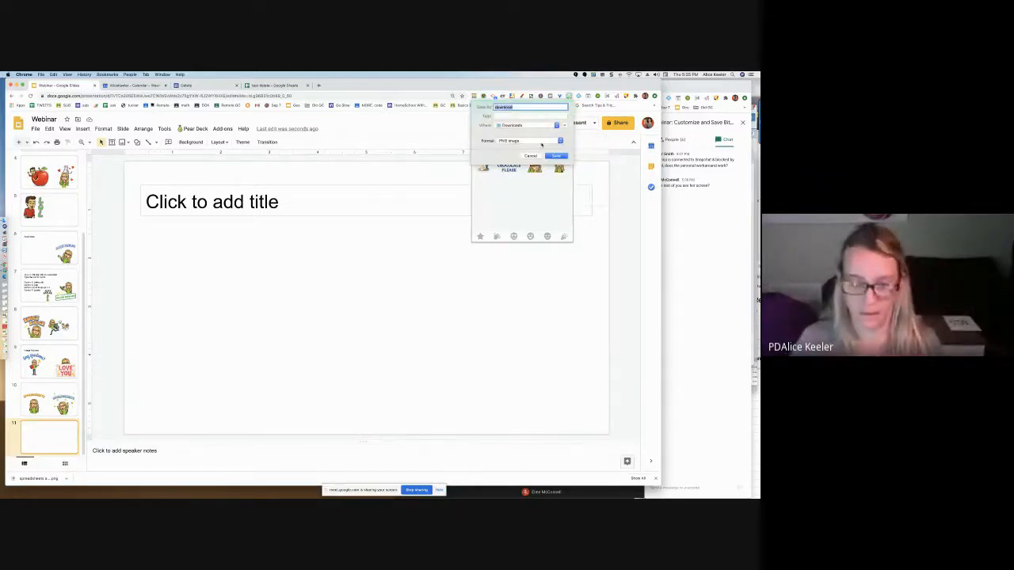
text(Chicolate Please bitmoji)
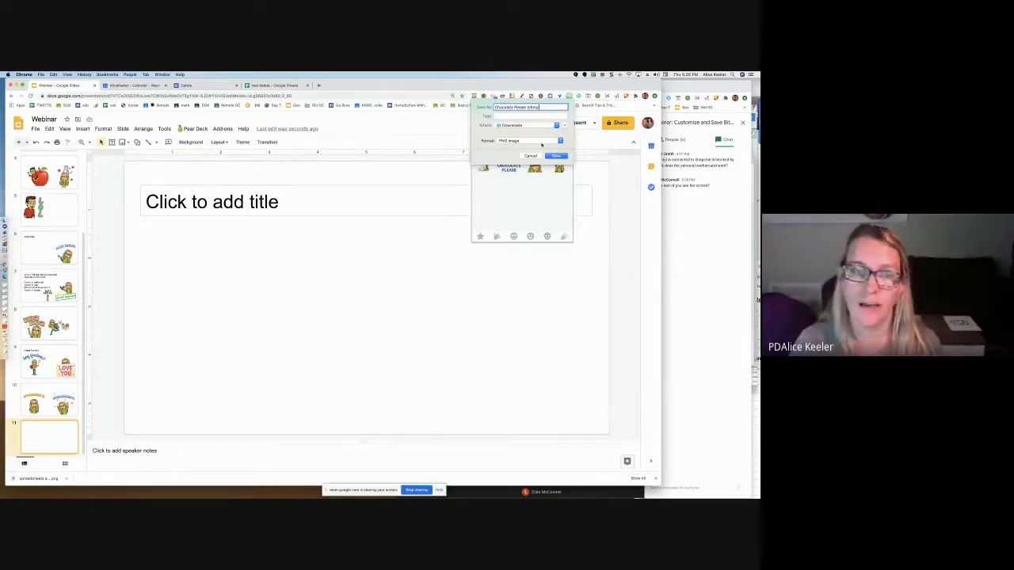
key(Return)
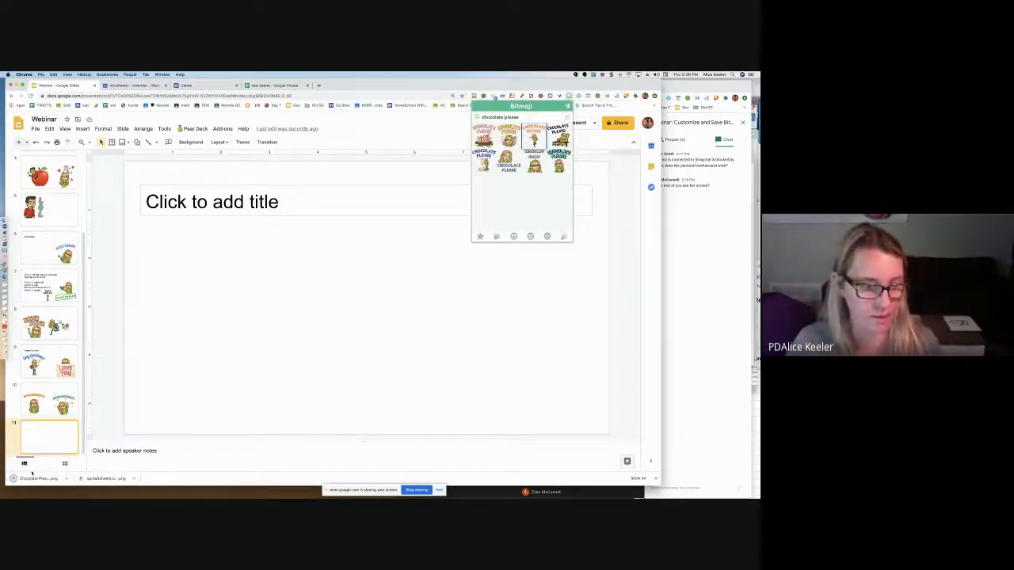
Insert the downloaded Chocolate Please image into the left half of the new slide, below the title placeholder
key(F1)
key(F1)
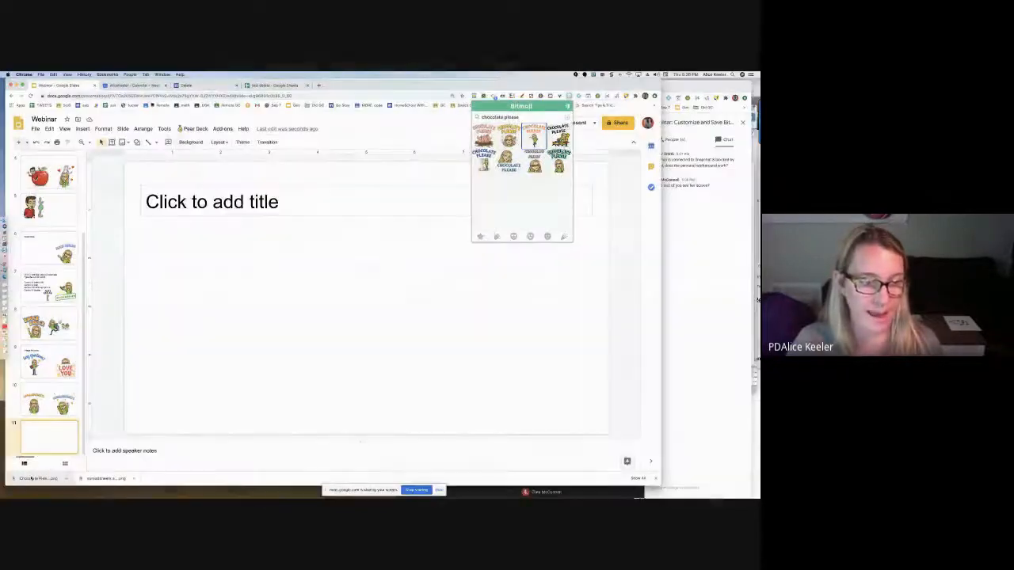
drag(29, 480, 173, 391)
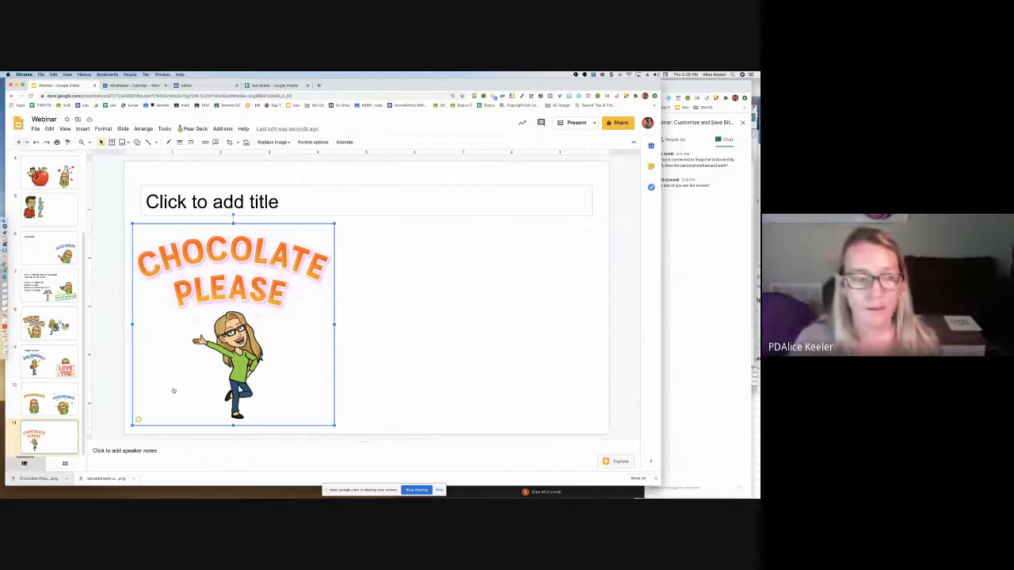
On slide 7 with the refresh instructions, search the Bitmoji extension for custom and open the image options for the third result
click(27, 282)
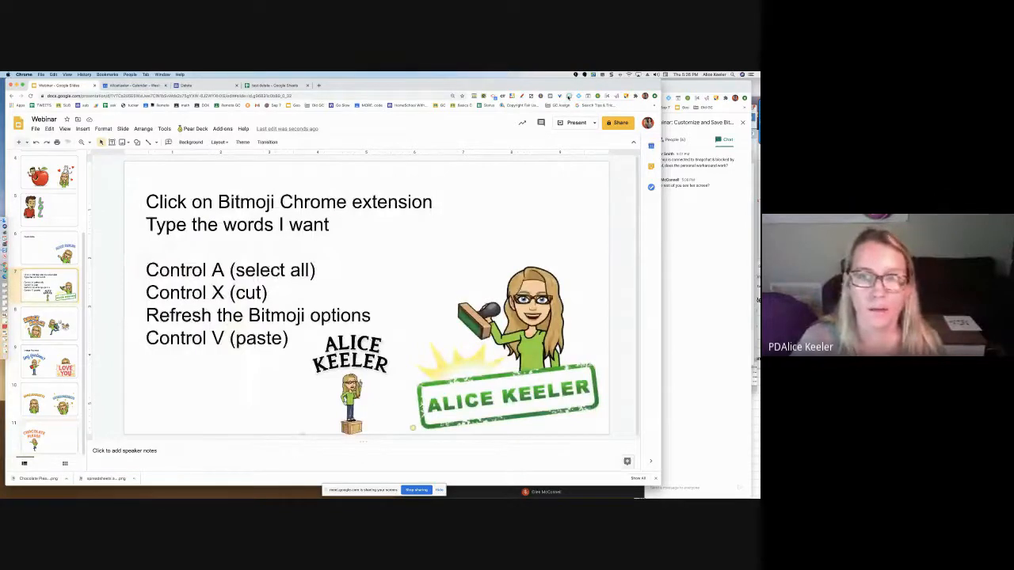
click(568, 97)
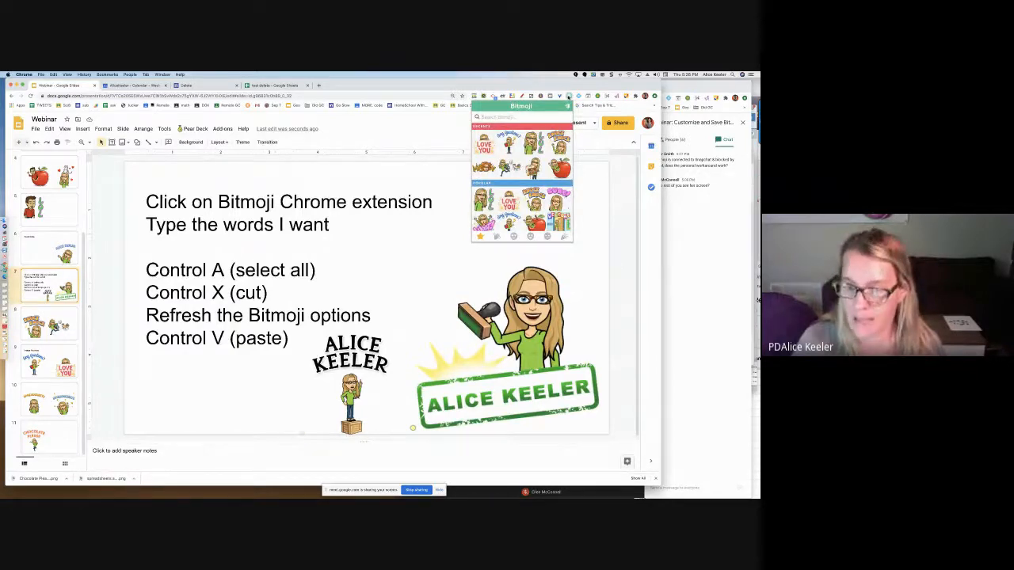
text(custom)
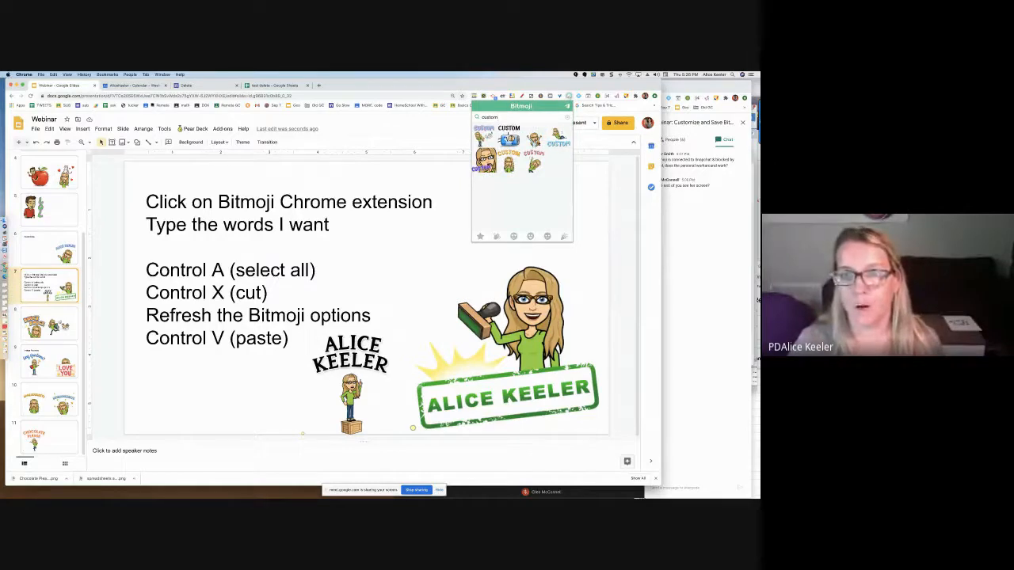
right_click(543, 143)
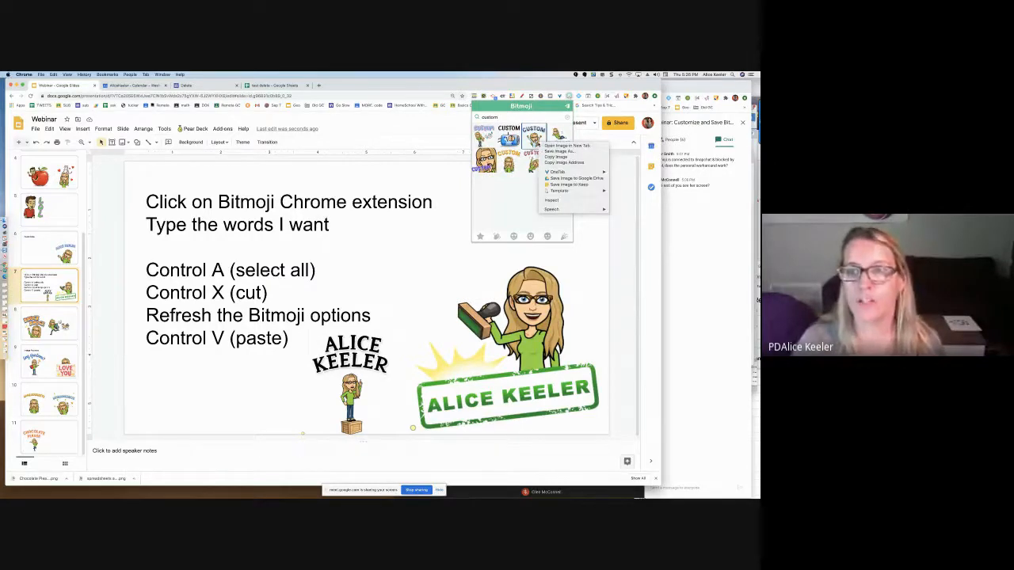
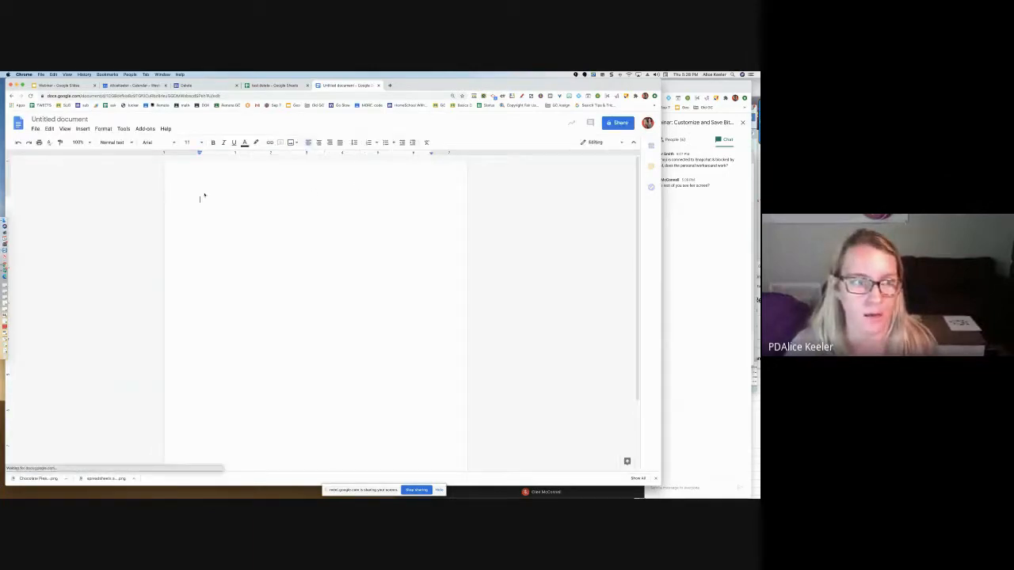
Rename the untitled document to DIRECTIONS:
click(70, 119)
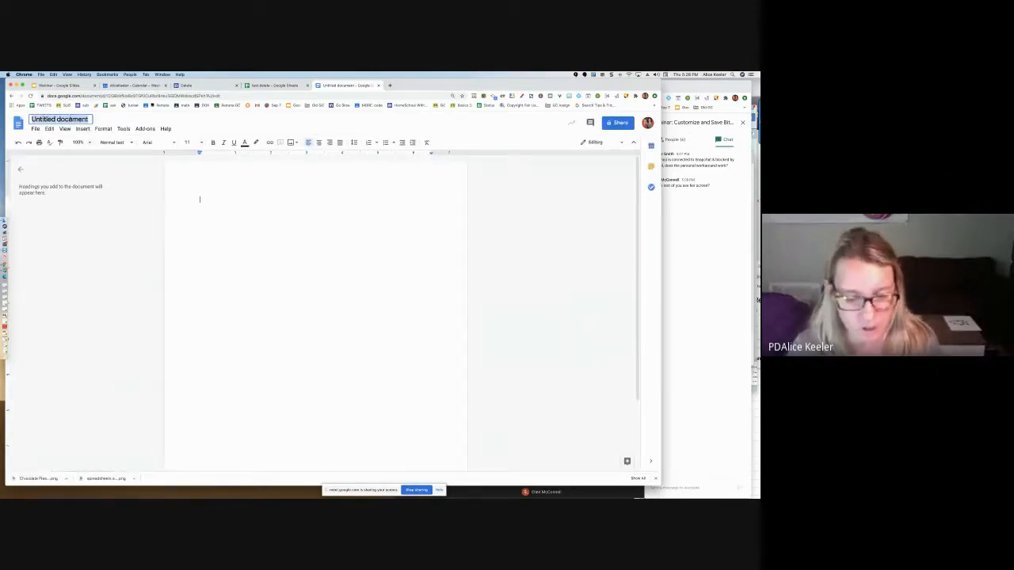
text(DIRECTIONS:)
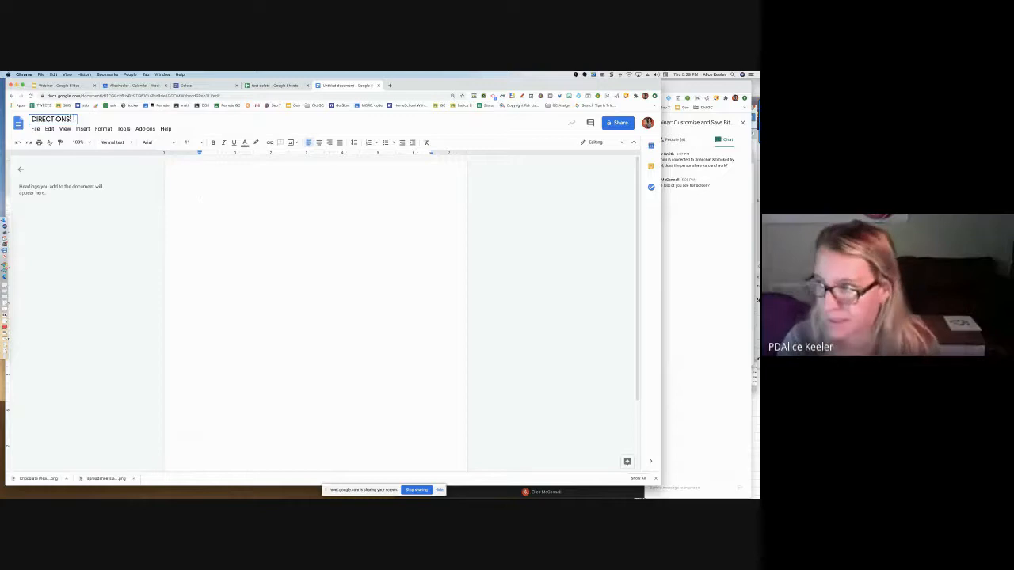
key(Return)
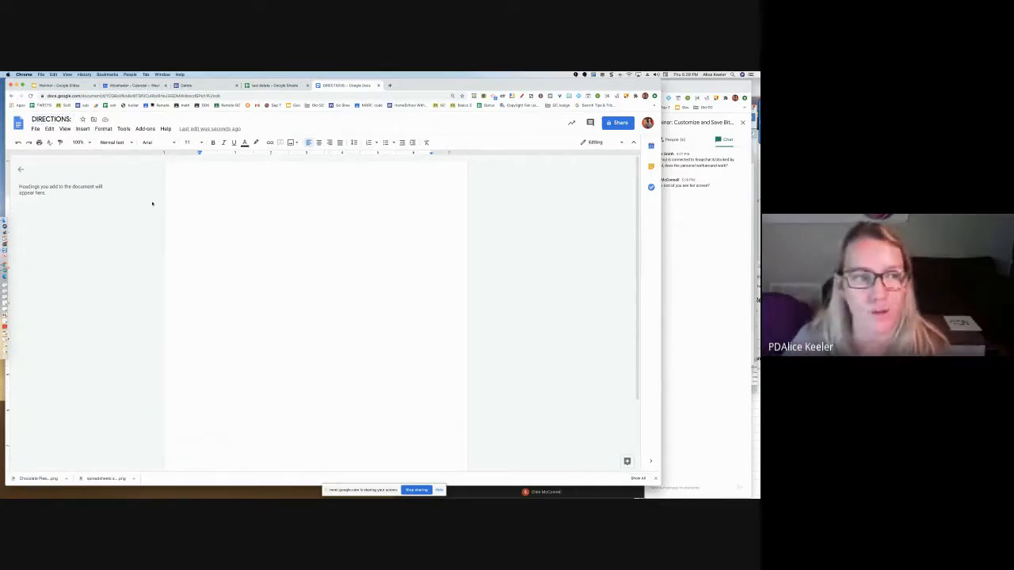
Set the document's top, bottom, left and right page margins to .3 inches each
click(35, 130)
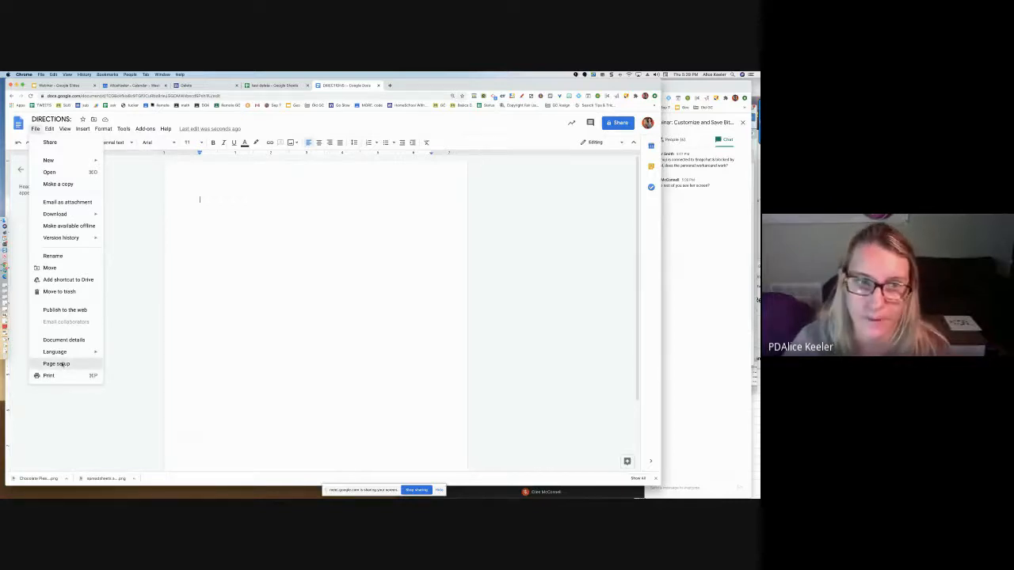
click(56, 364)
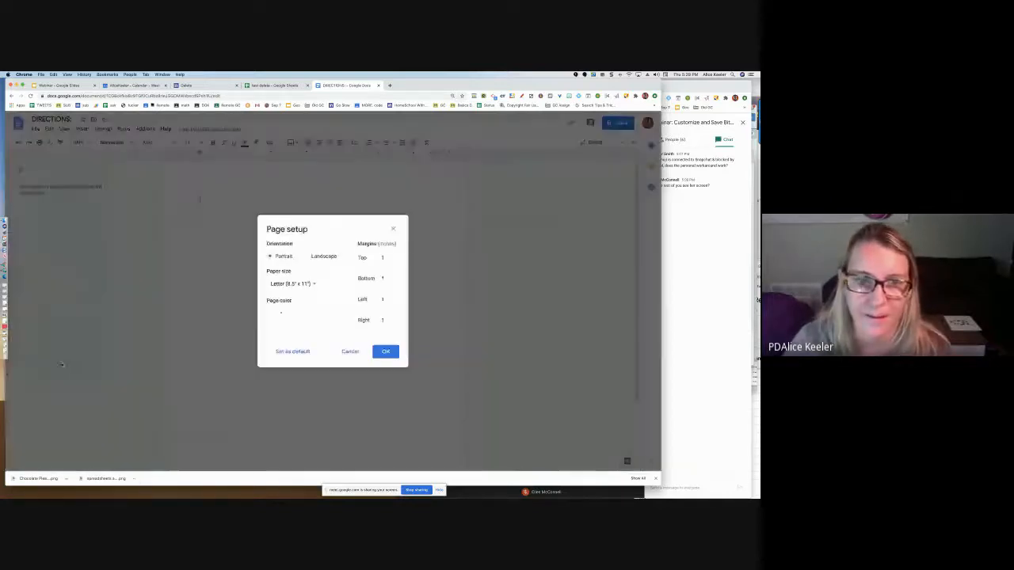
click(386, 258)
text(.3)
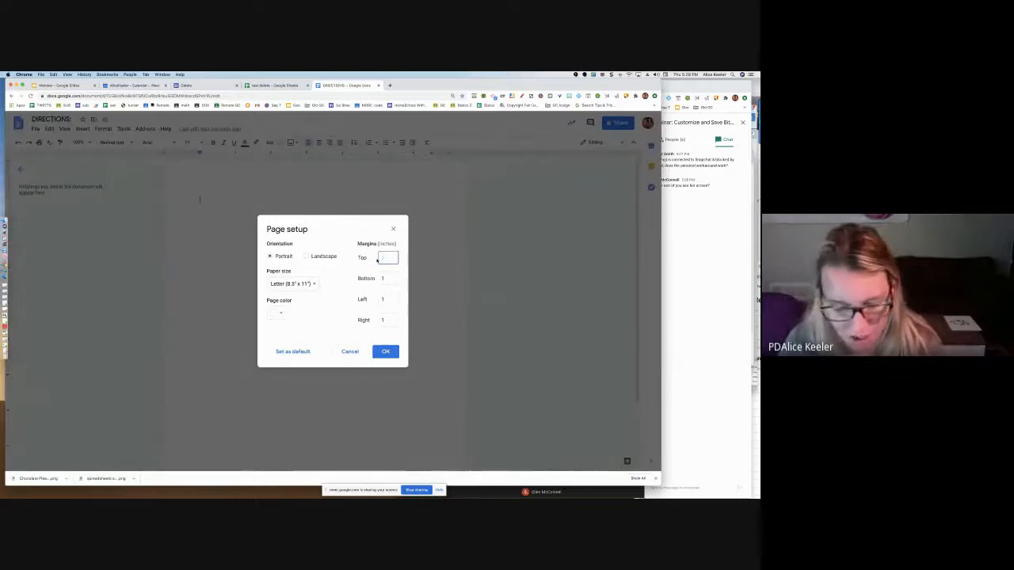
key(Tab)
text(.3)
key(Tab)
text(.3)
key(Tab)
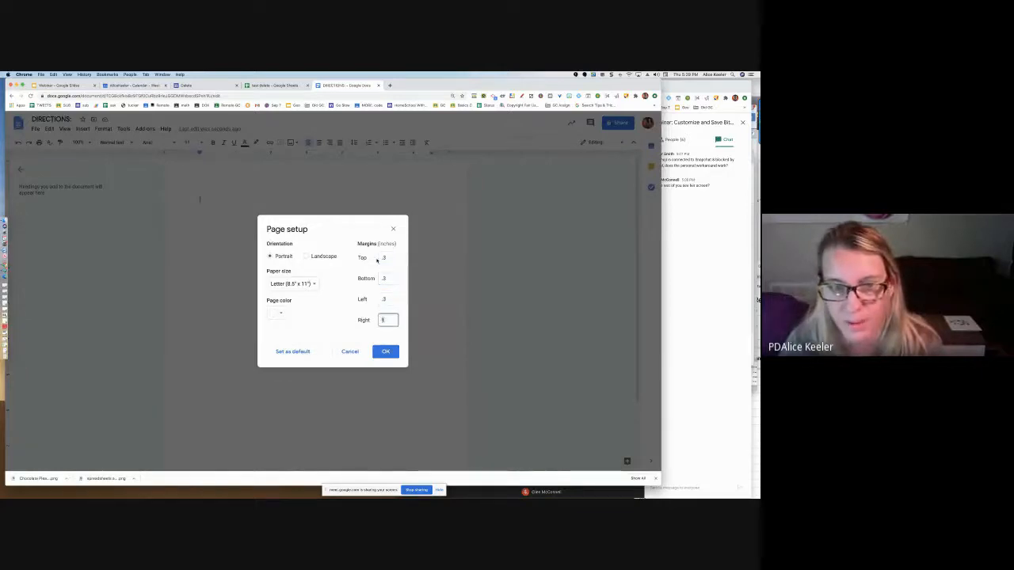
text(.3)
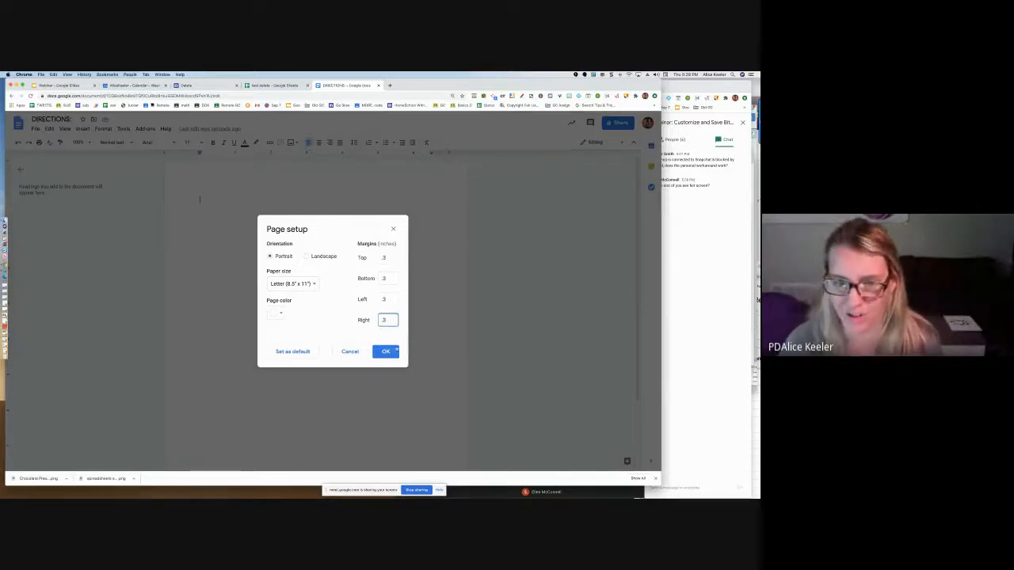
click(390, 351)
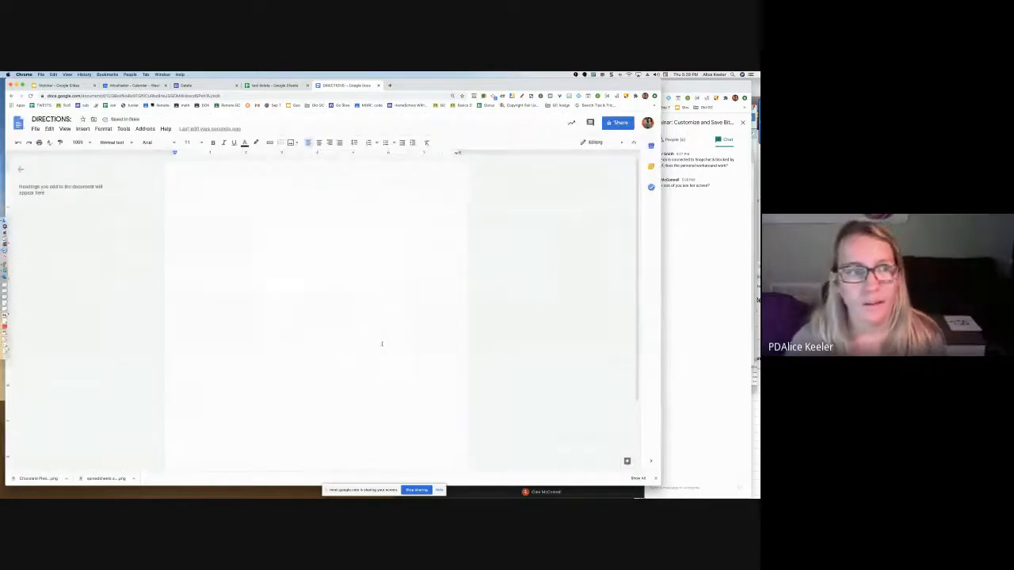
Add several blank lines to the empty page and return the text cursor to the first line
key(Return)
key(Return)
key(Return)
key(Return)
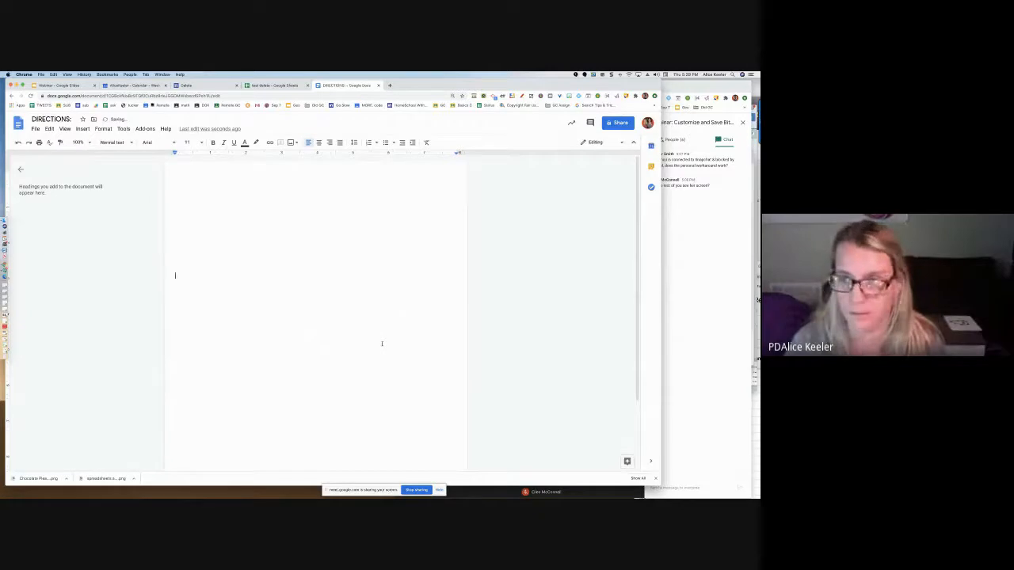
key(Return)
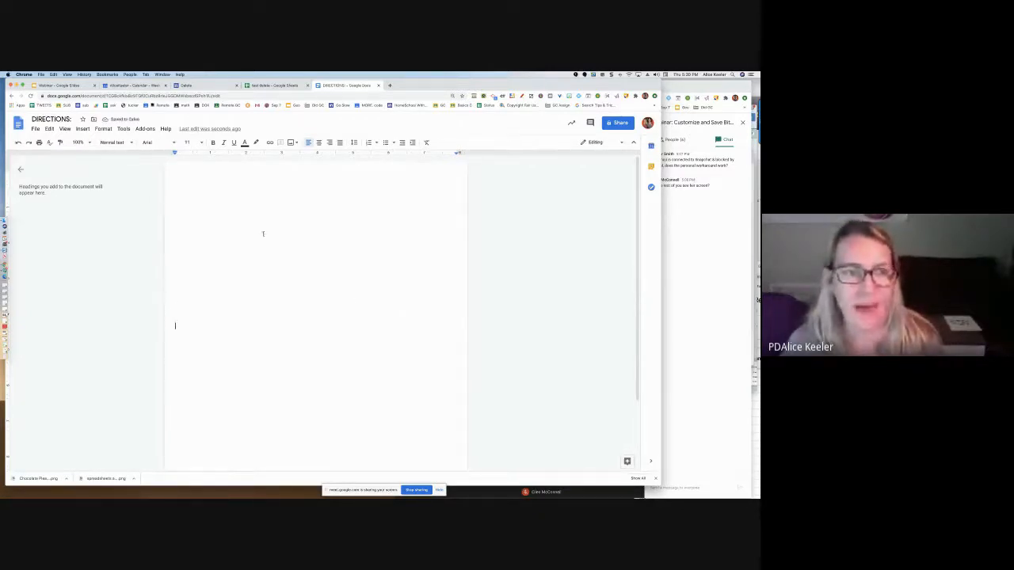
key(Down)
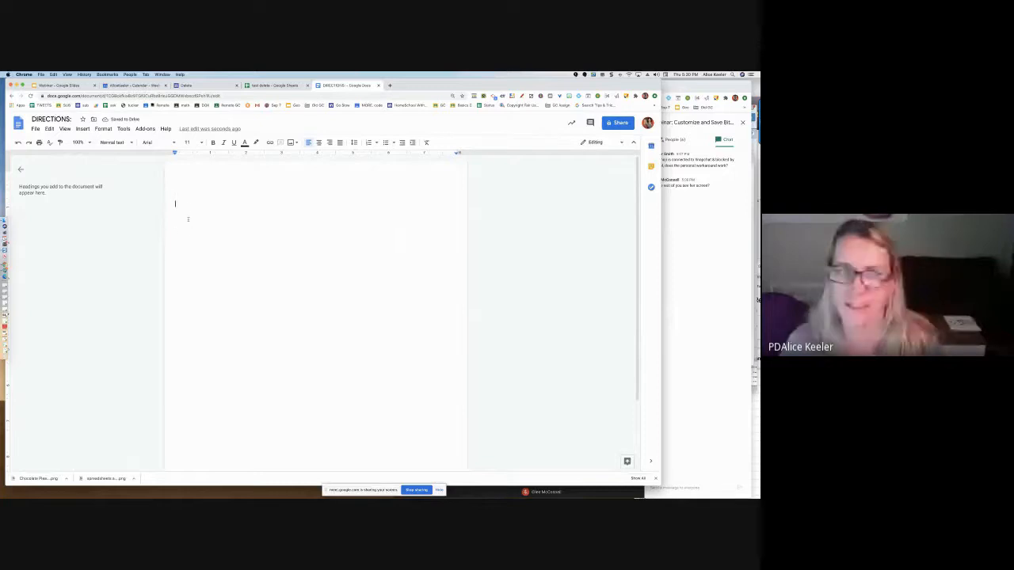
click(191, 297)
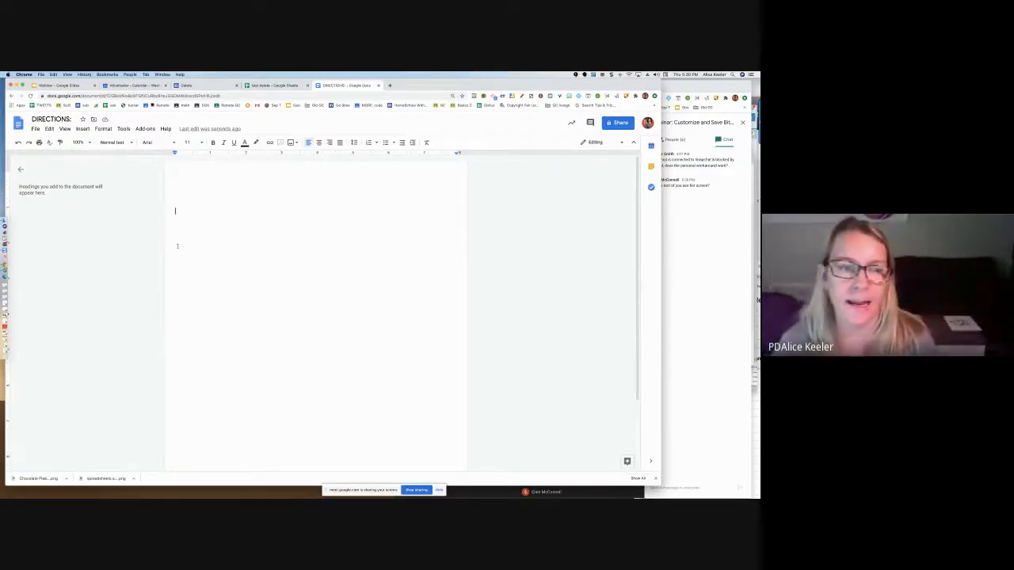
click(176, 178)
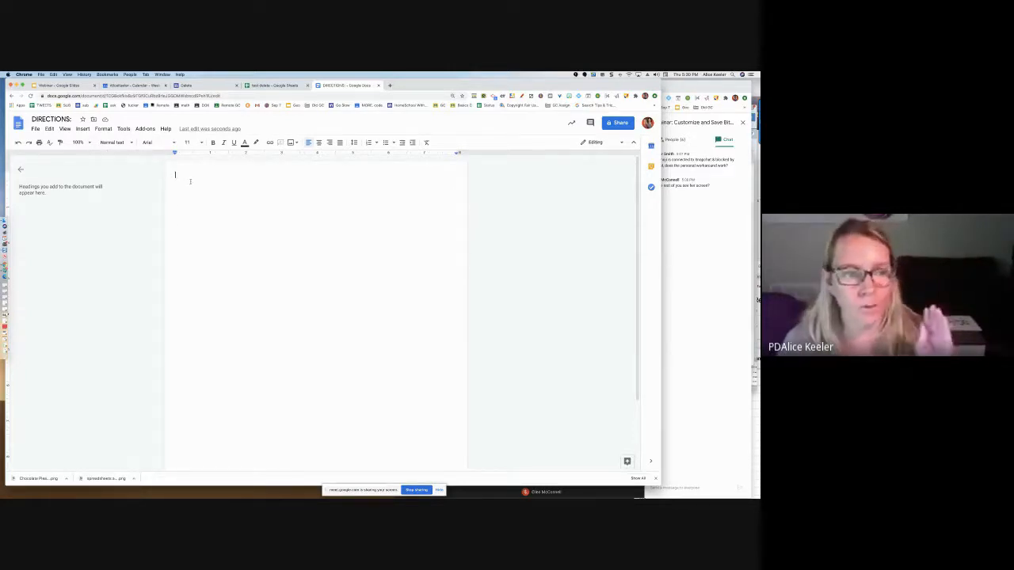
Review the document's page setup margins and close the dialog without changing them
click(34, 129)
click(80, 363)
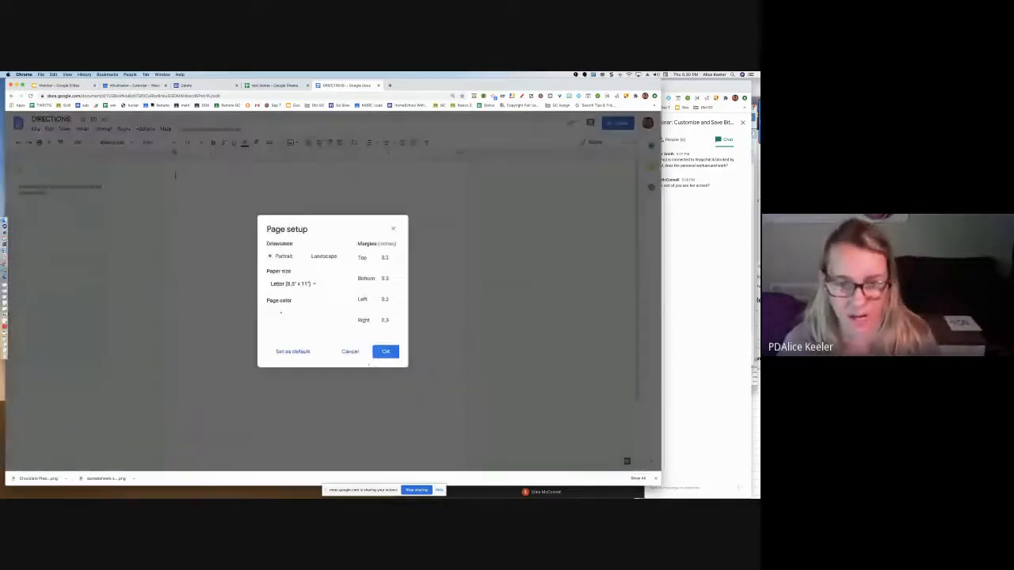
click(382, 354)
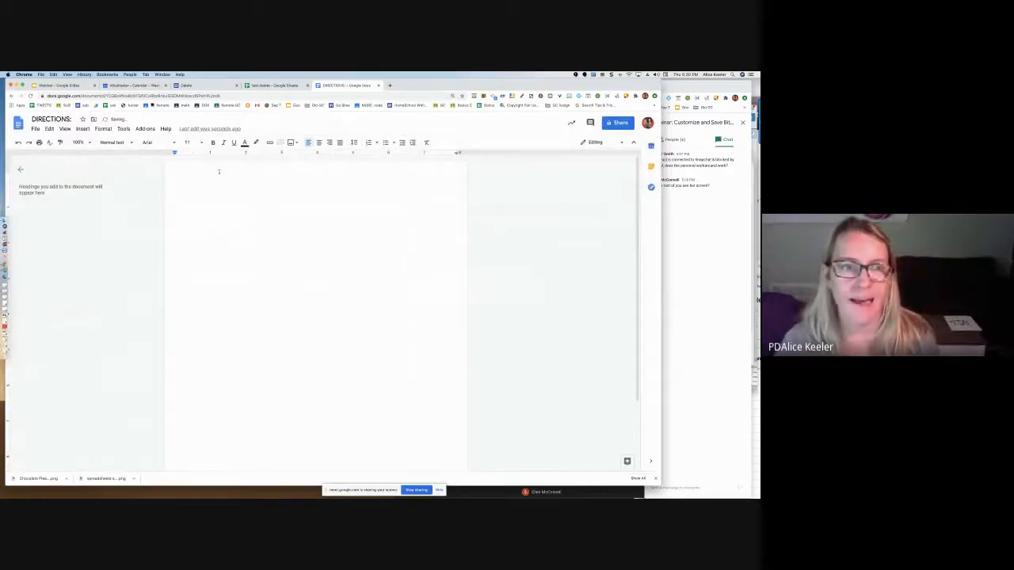
Insert a 2 x 1 table at the top of the page and narrow its first column to about 2.4 inches
click(82, 128)
mouse_move(95, 156)
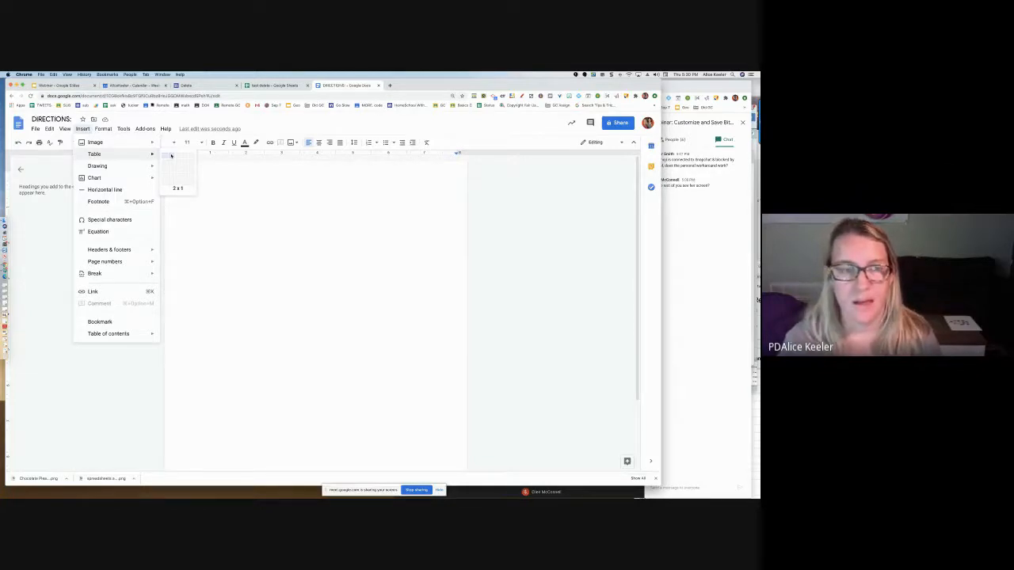
click(171, 156)
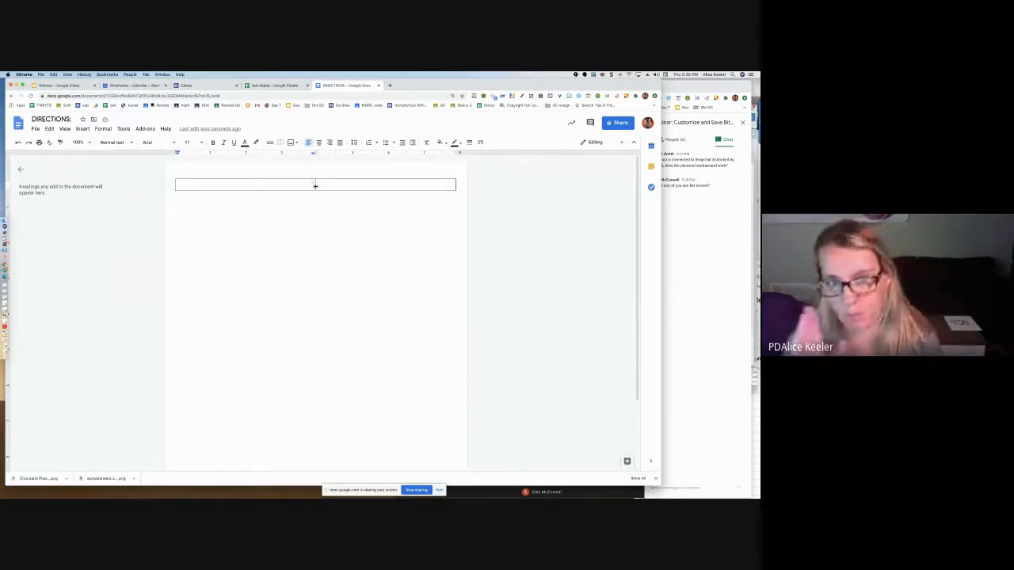
drag(315, 185, 263, 186)
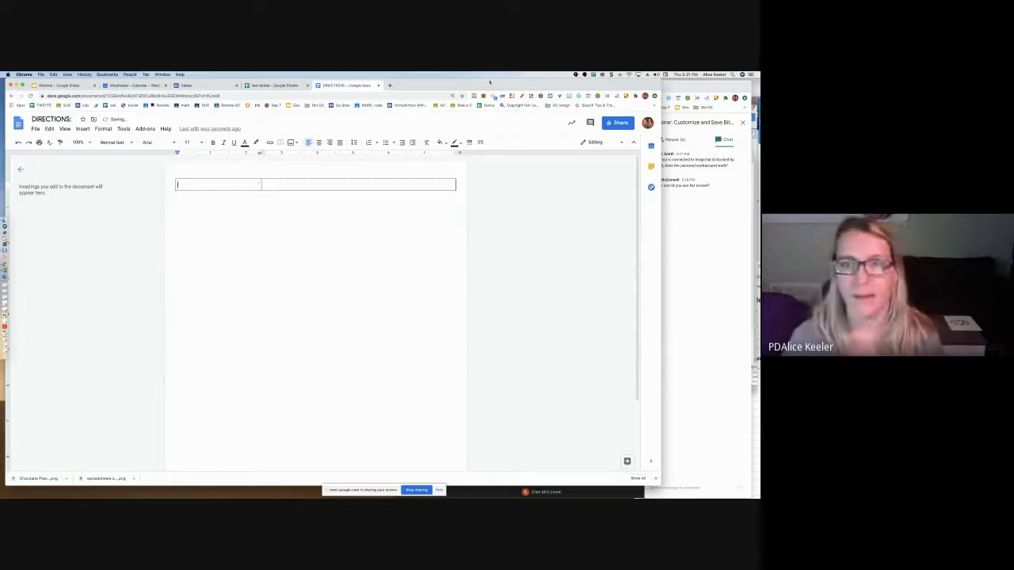
Search the Bitmoji extension for Coordinate Rotation and place the red-lettered sword Bitmoji in the table's first cell
click(568, 97)
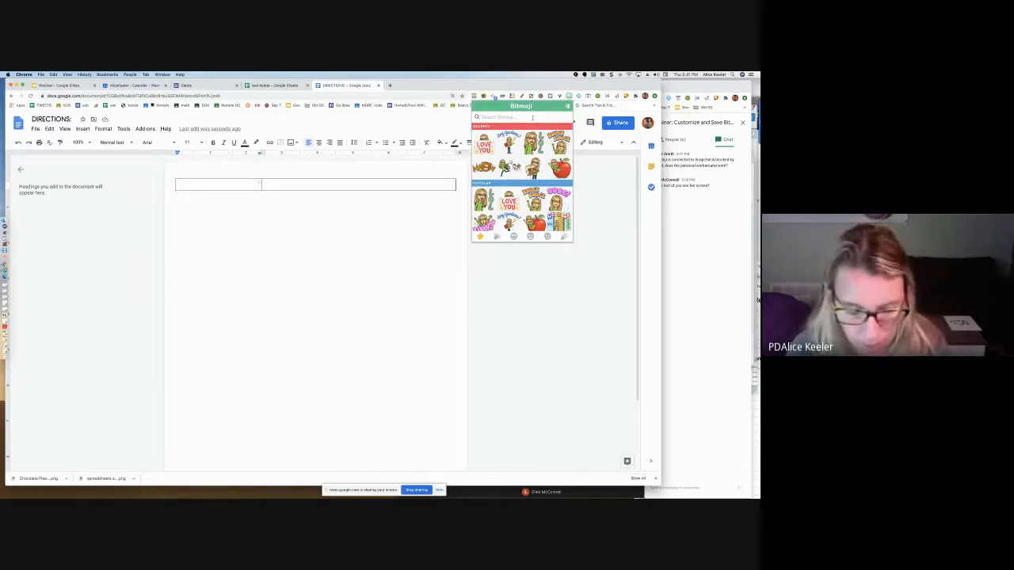
click(532, 118)
text(Cool)
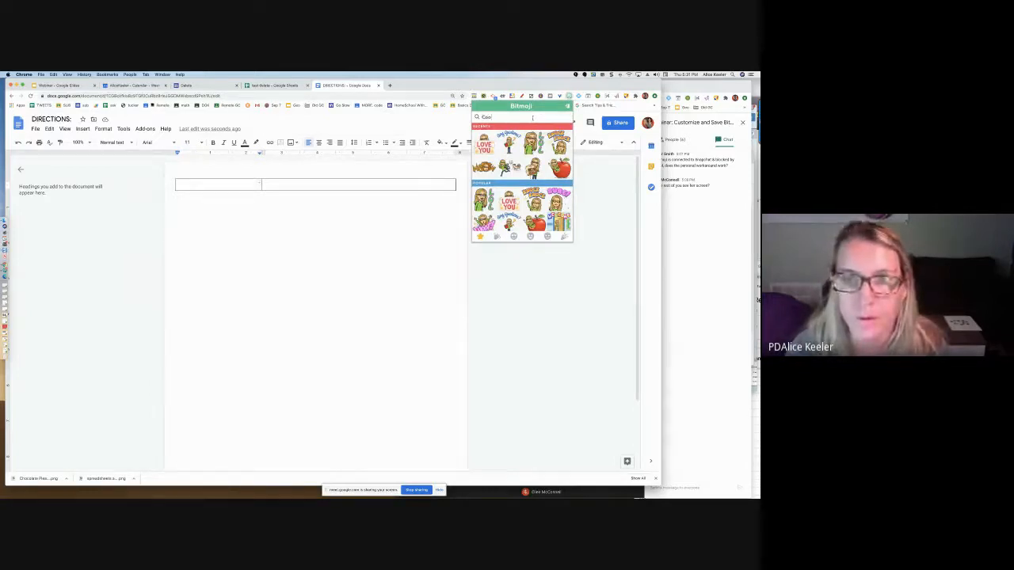
text(dinat)
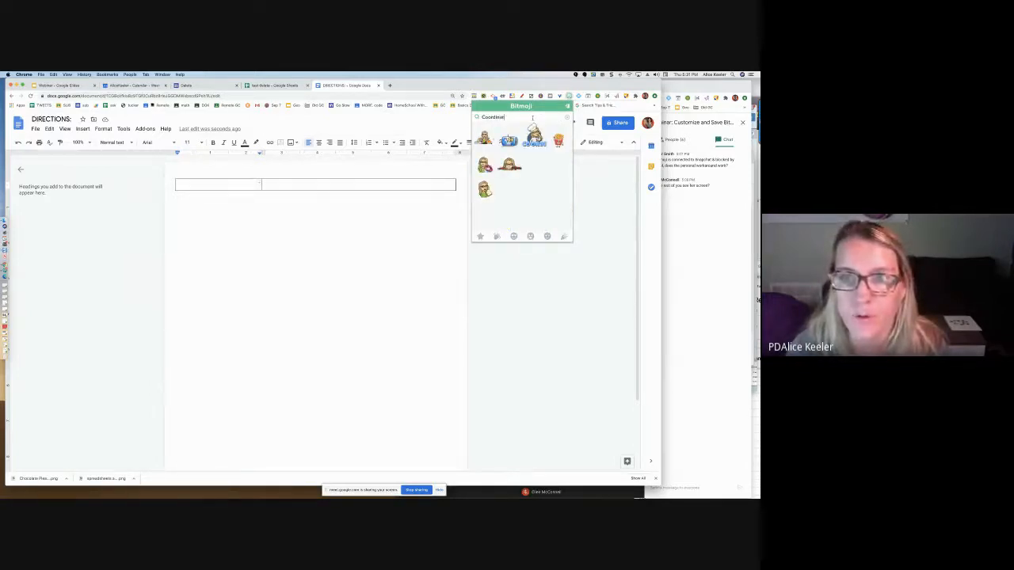
text(e Rotation)
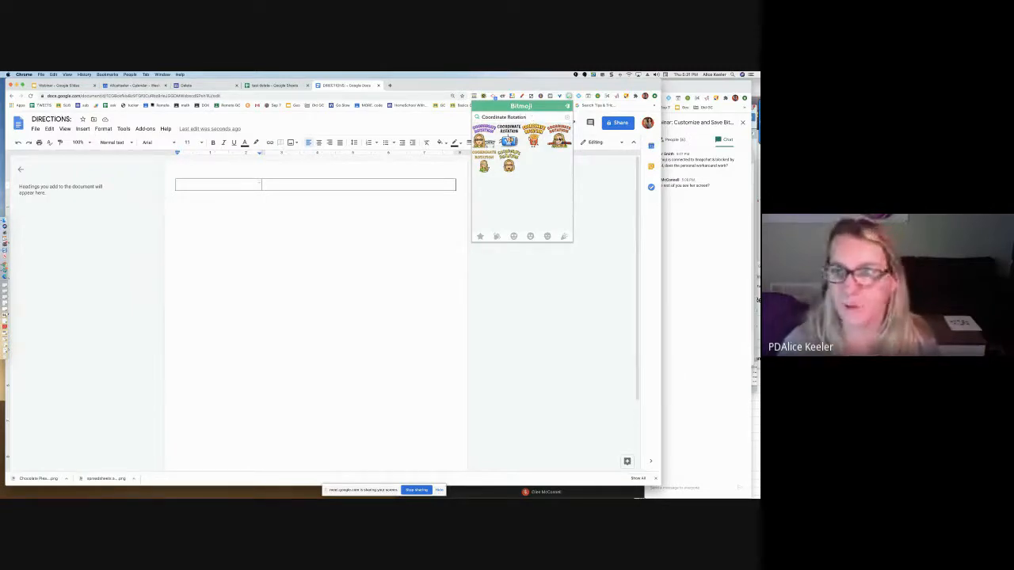
drag(559, 140, 243, 187)
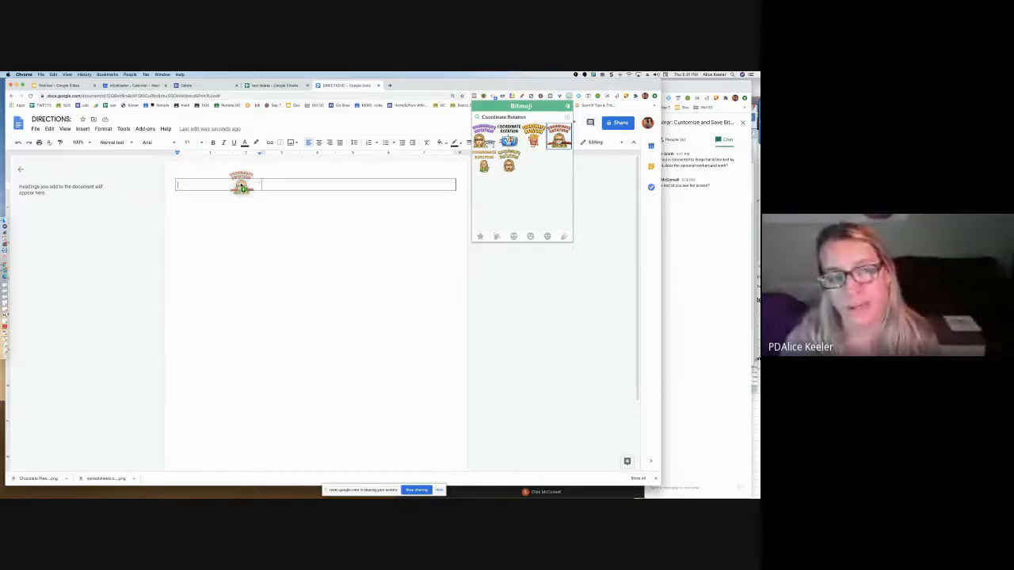
drag(241, 187, 241, 185)
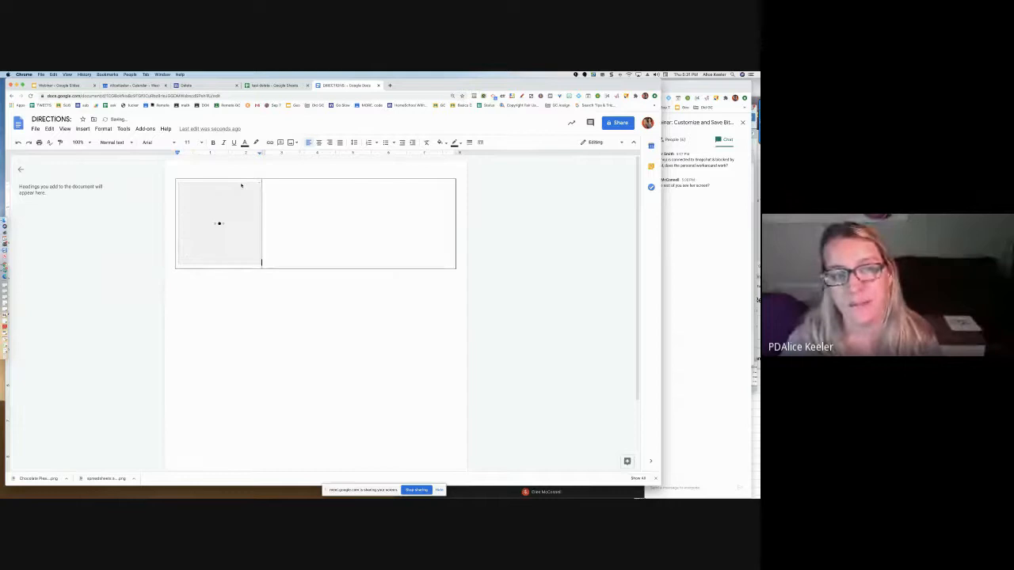
Insert a second 2 x 1 table below the first and narrow its first column to about 0.9 inches
click(225, 282)
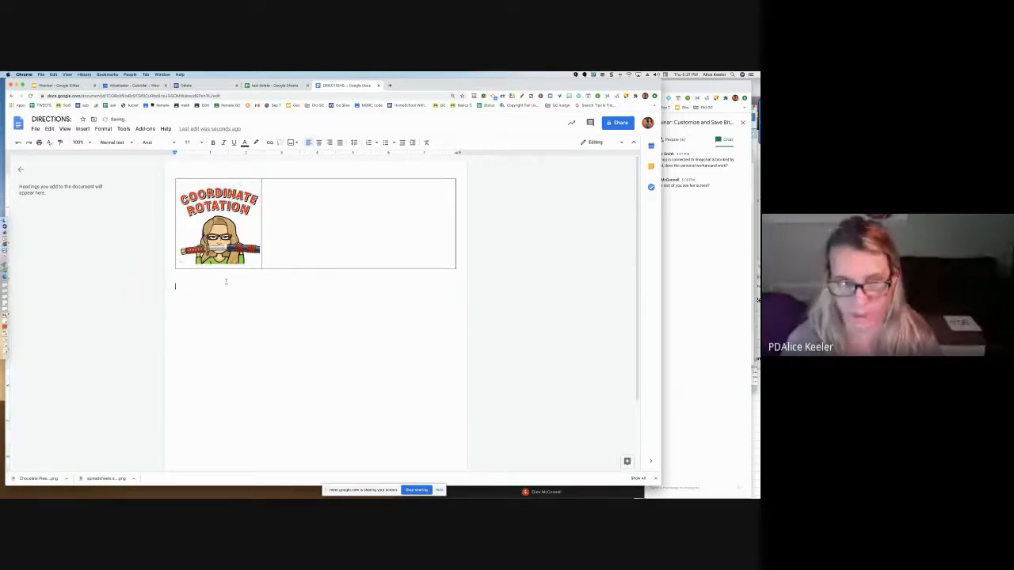
click(82, 128)
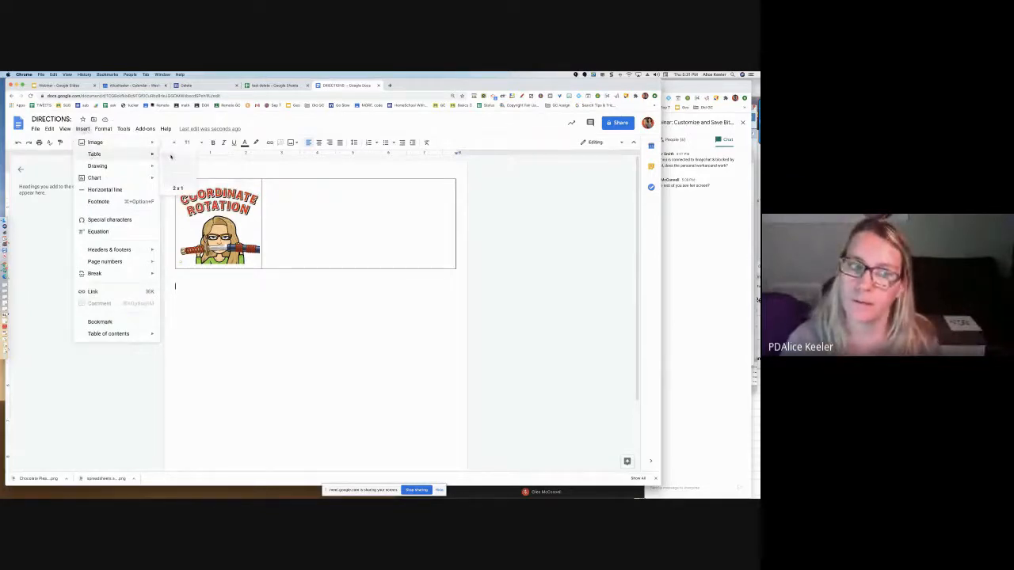
click(170, 157)
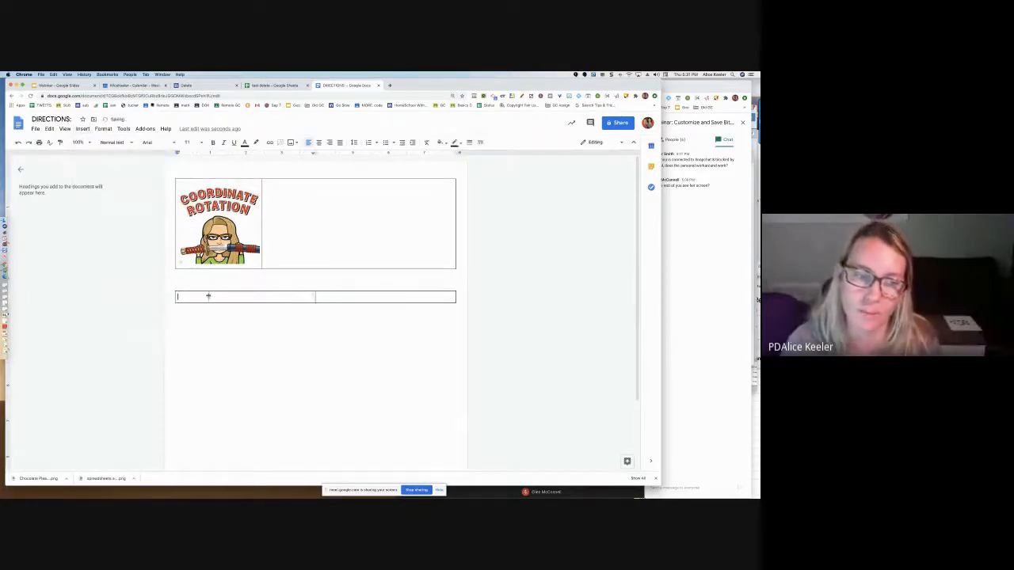
drag(208, 295, 206, 296)
Search Bitmoji for Coordinate Rotation again and place the third result in the second table's narrow first cell
click(569, 97)
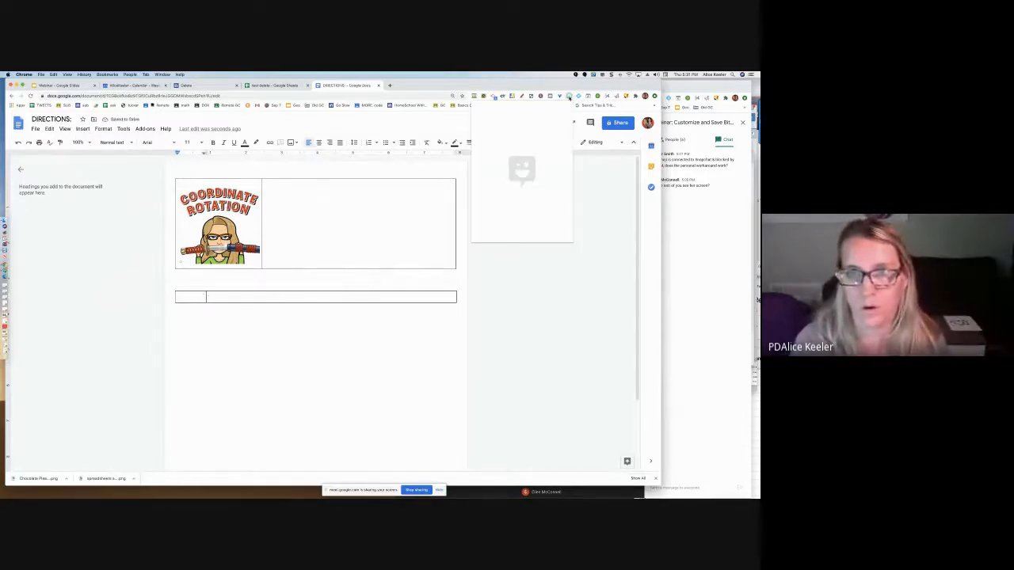
text(Coordinate Rotation)
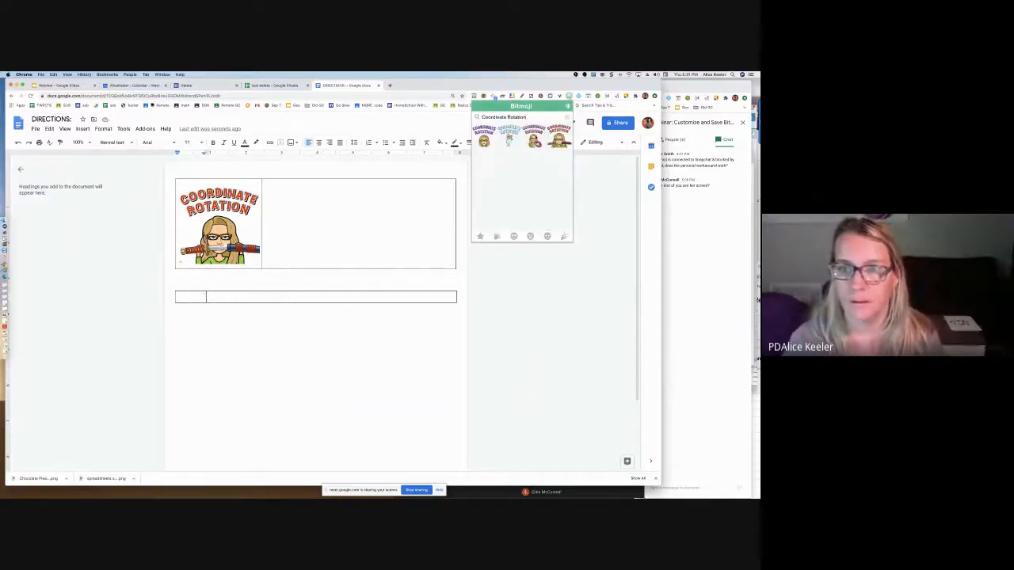
drag(532, 141, 195, 300)
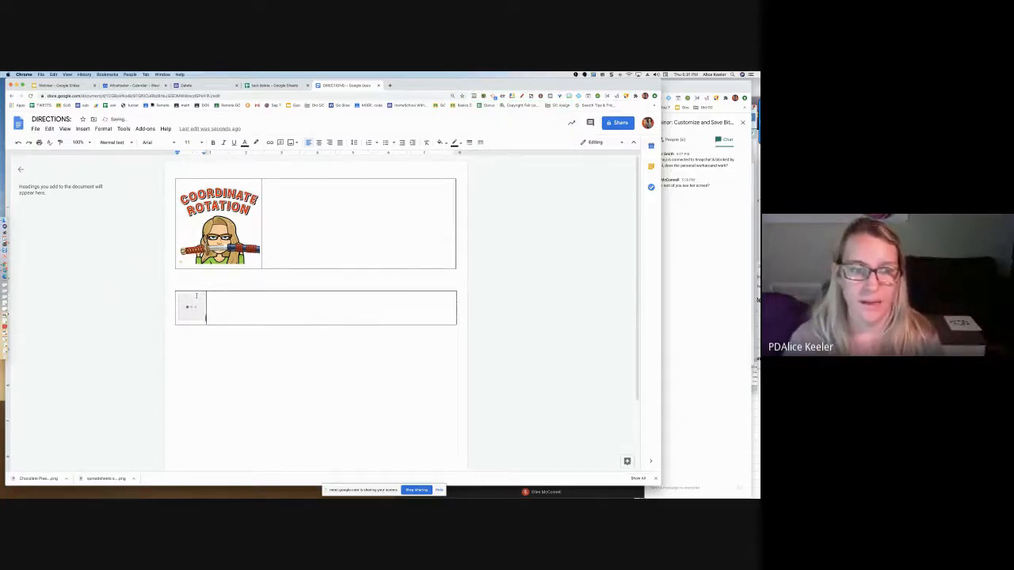
Search Bitmoji for Coordinate Rotation and place the first result in the body text below the second table, outside any cell
click(225, 358)
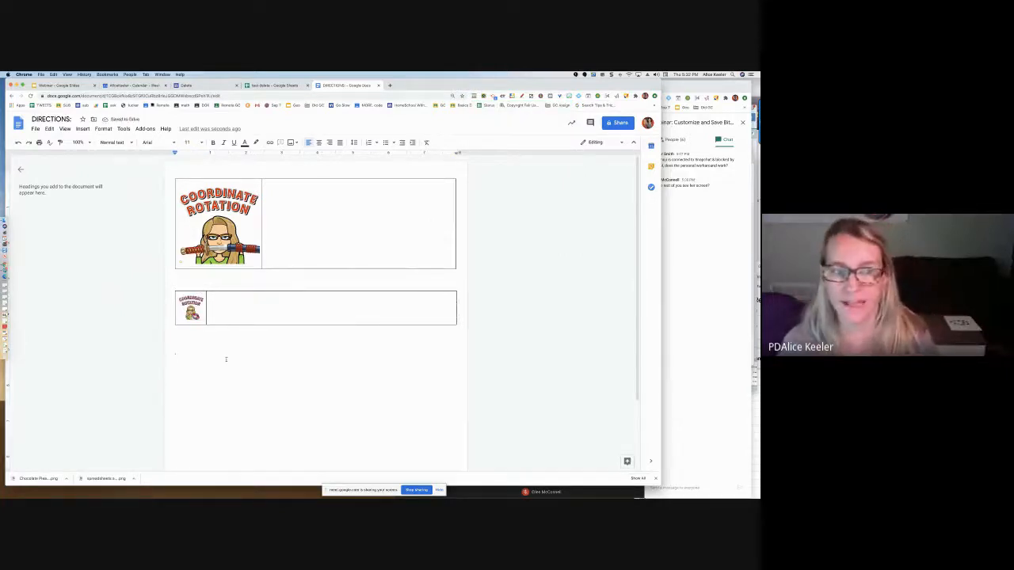
click(568, 96)
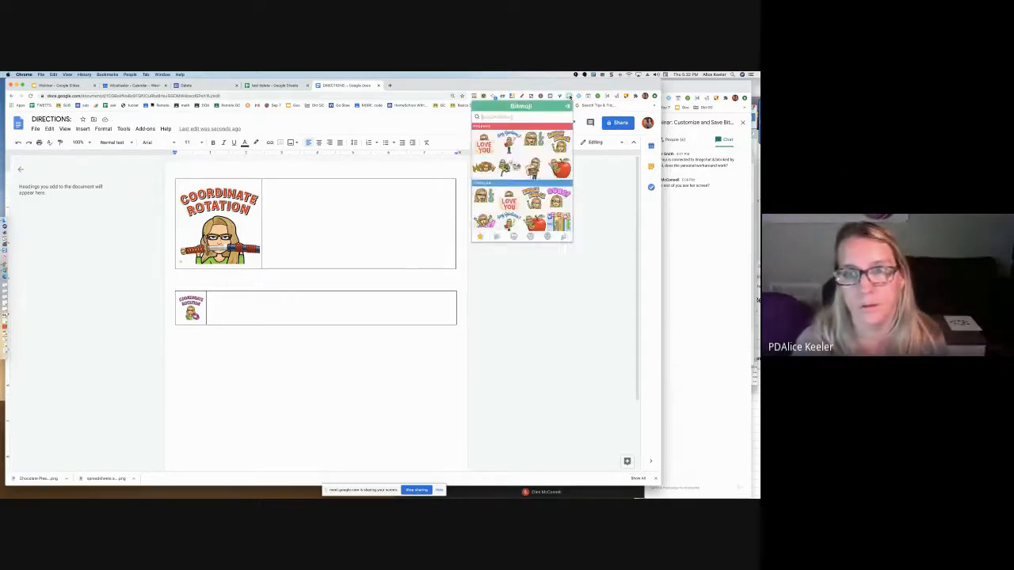
text(Coordinate Rotation)
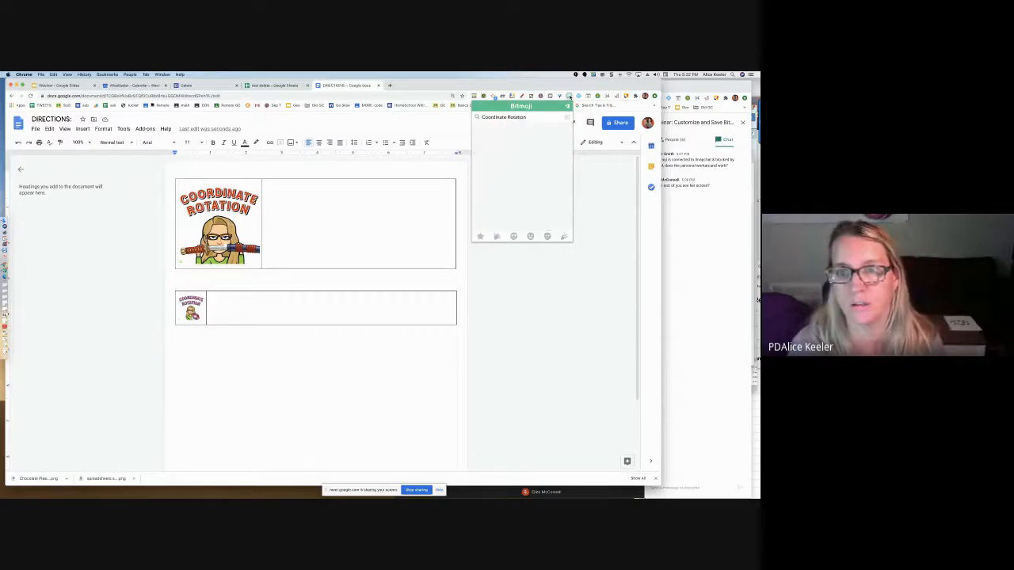
drag(484, 137, 267, 347)
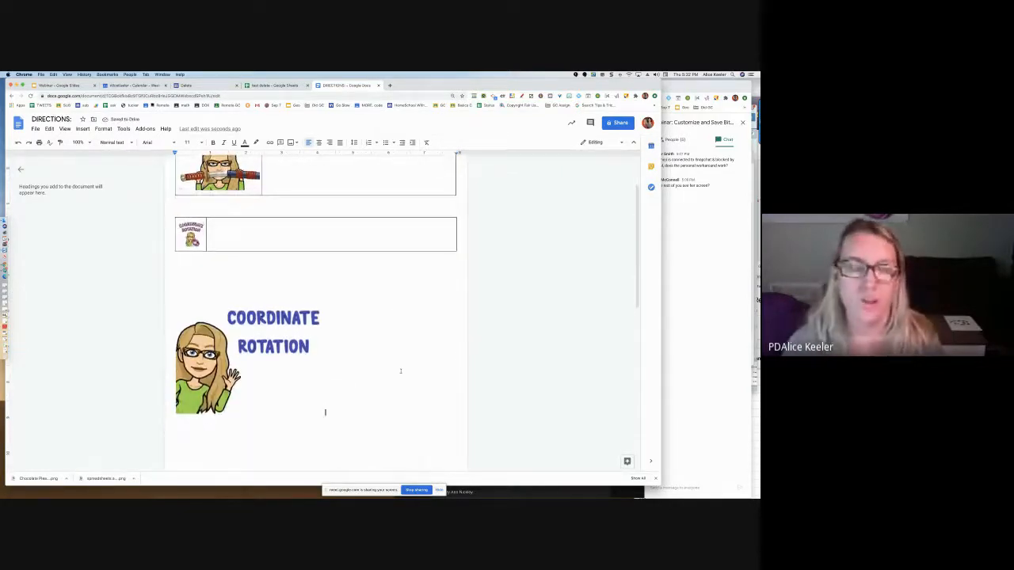
Enter "Directions for Coordinate Rotation" in the first table's empty cell beside the sword Bitmoji
scroll(401, 371, up, 1)
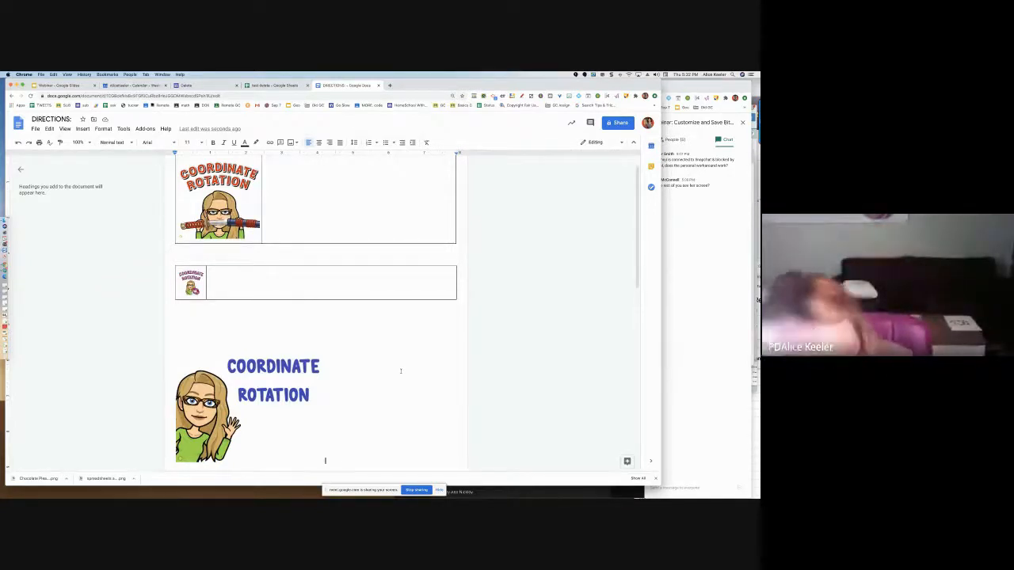
click(356, 222)
scroll(354, 220, up, 1)
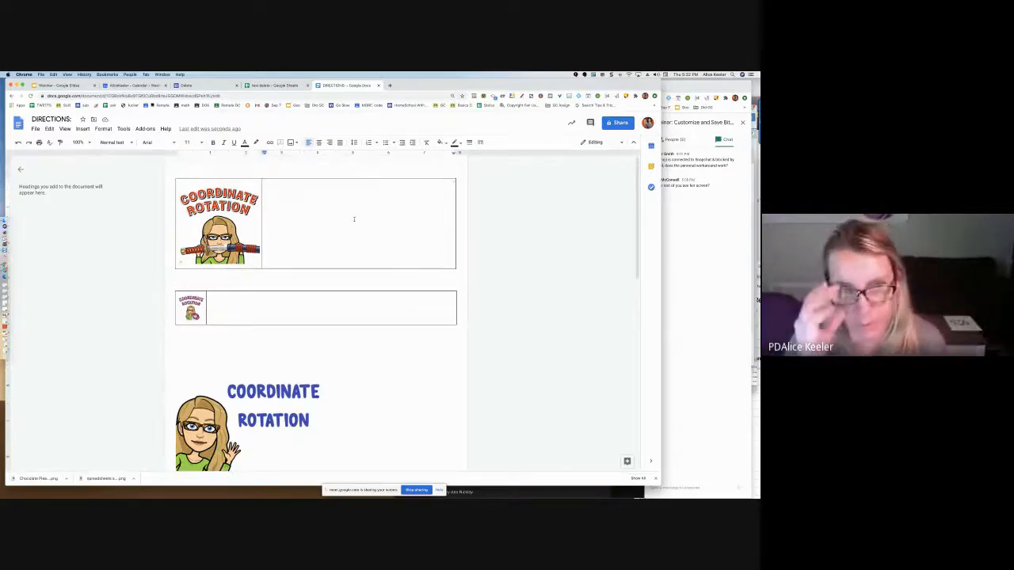
text(Directions )
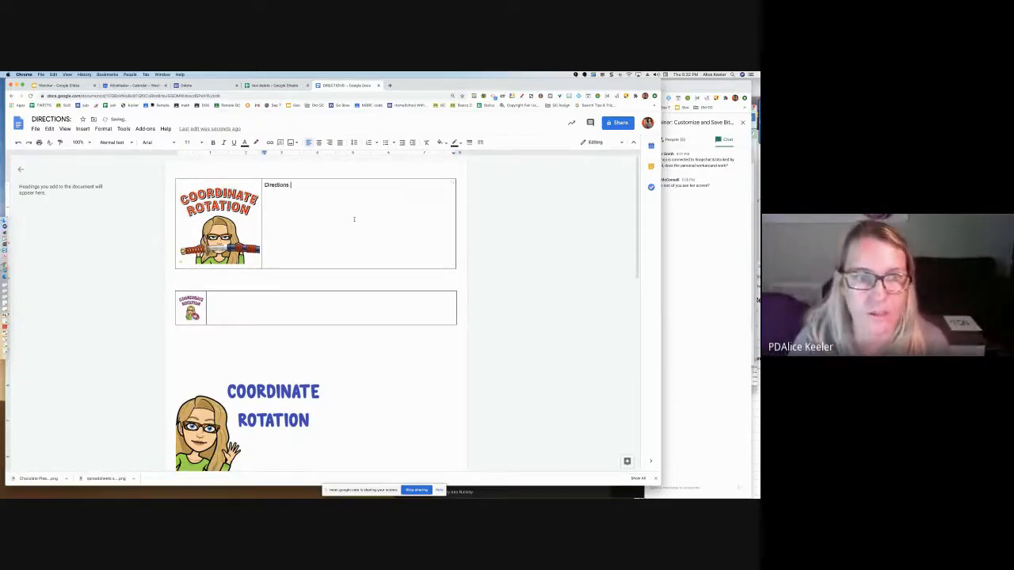
text(for Coordinate Ro)
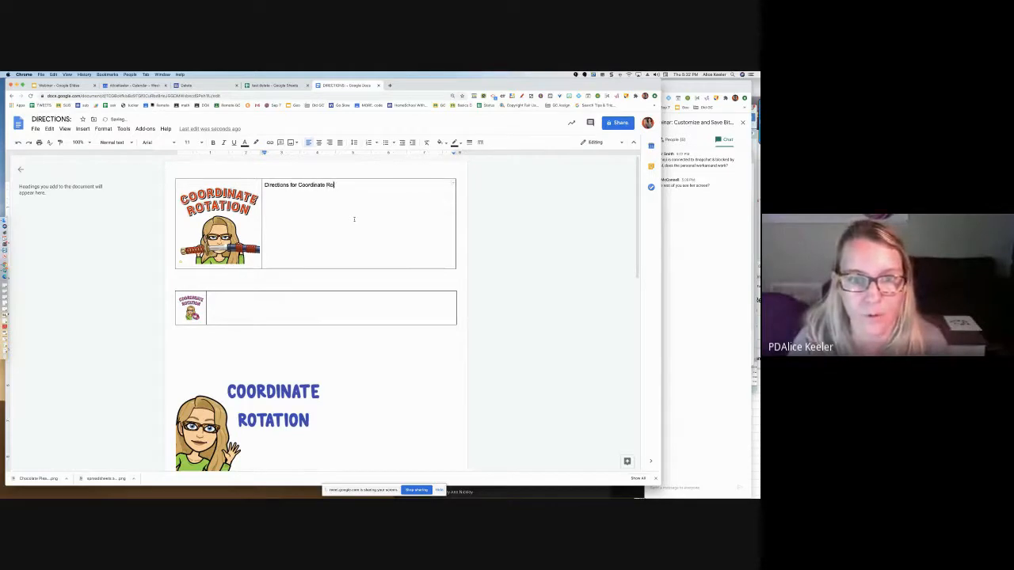
text(tation)
Format the first table's title row in the Hi Melody font at size 60
drag(355, 189, 264, 170)
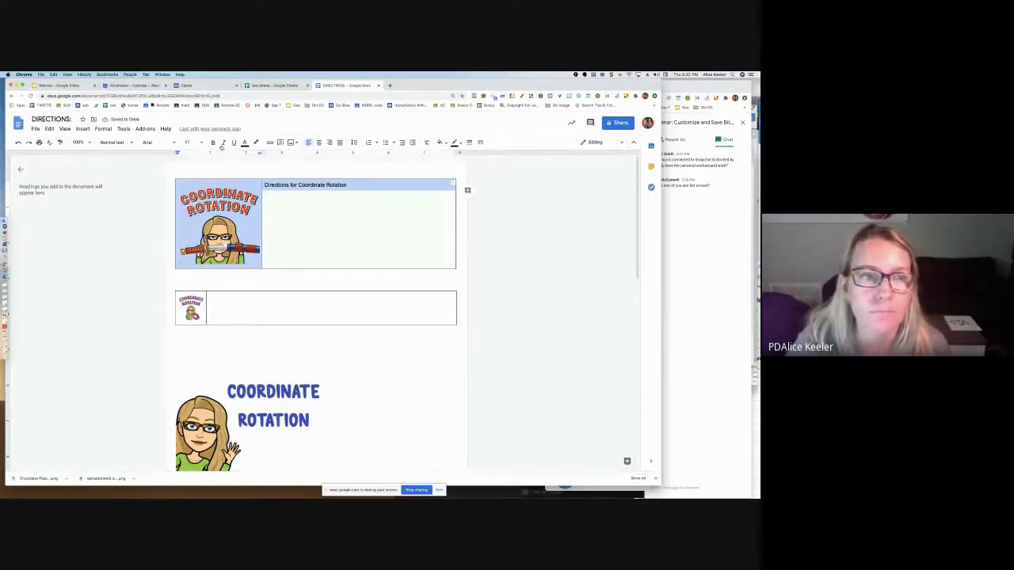
click(190, 143)
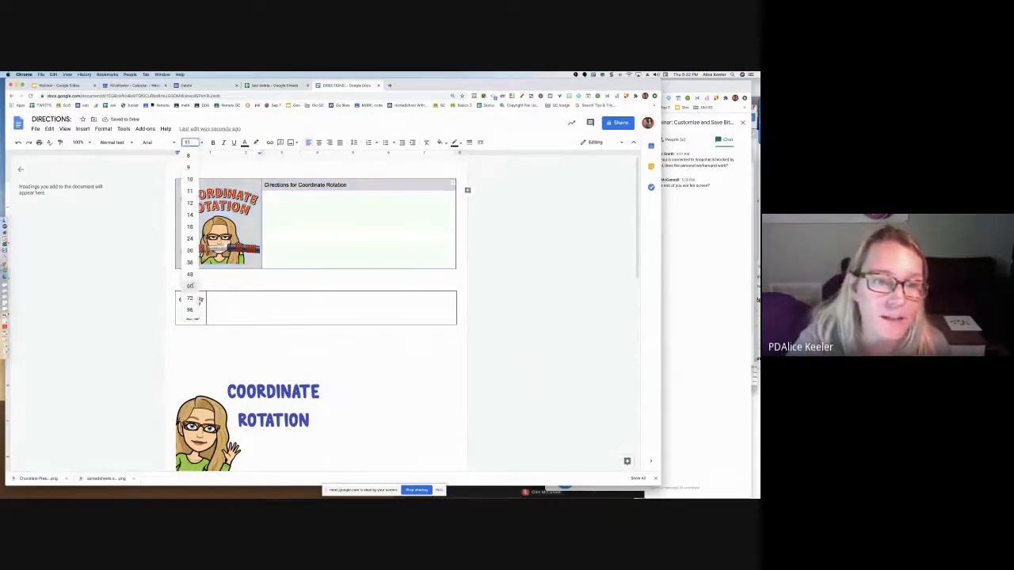
click(191, 287)
click(159, 142)
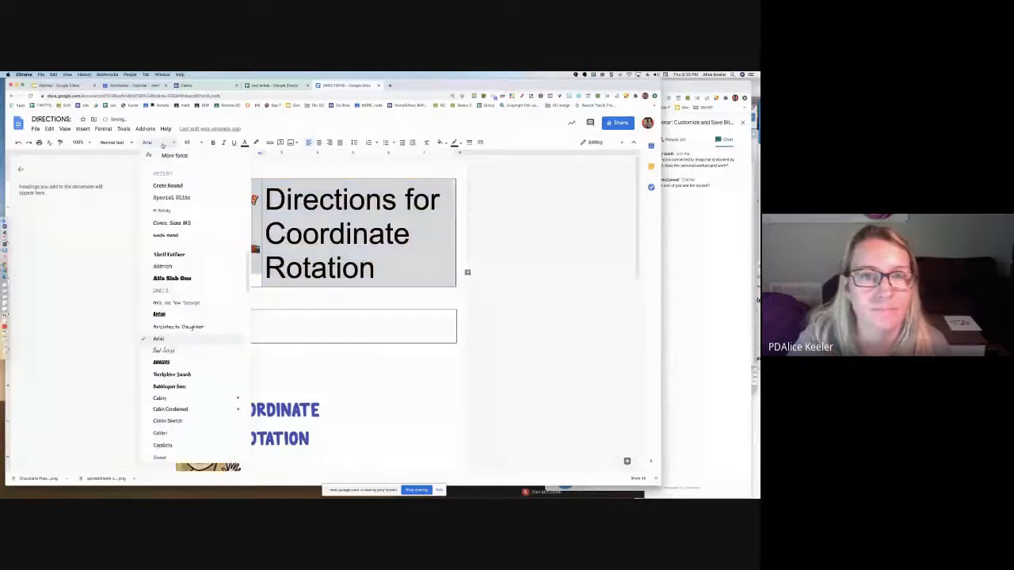
click(205, 249)
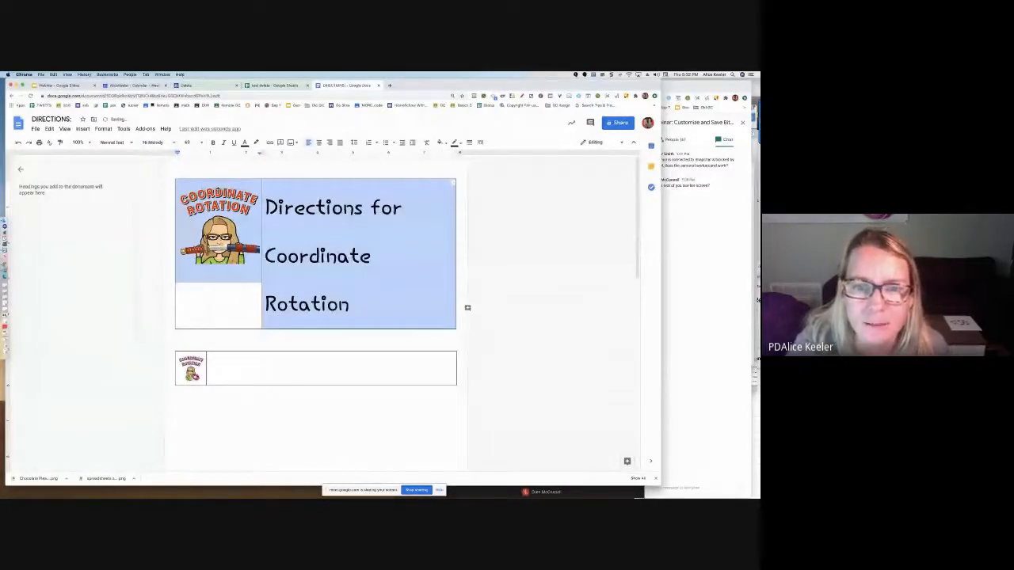
Set a custom line spacing of 0.2 for the title row in the first table
click(353, 142)
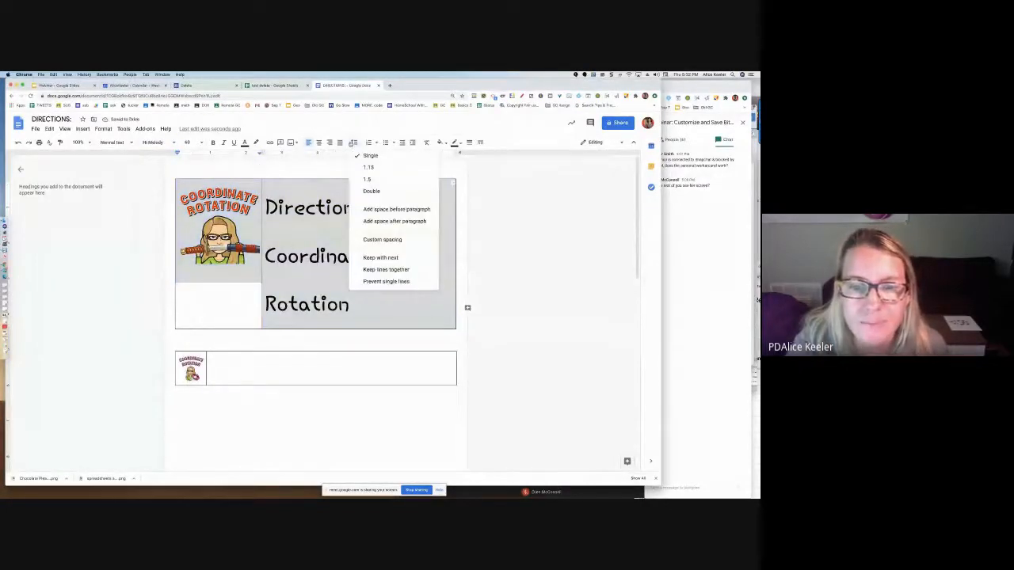
click(381, 239)
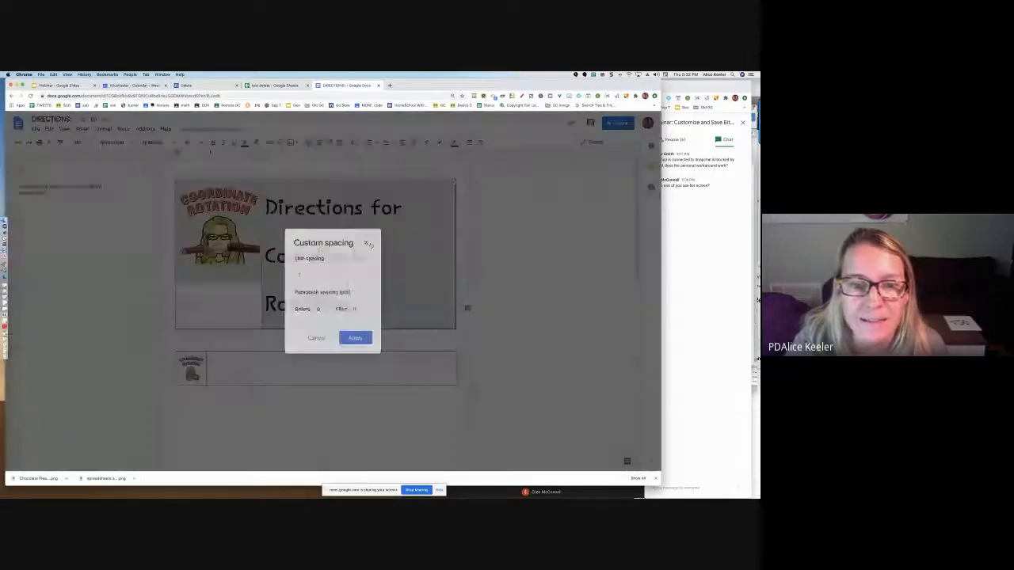
click(309, 275)
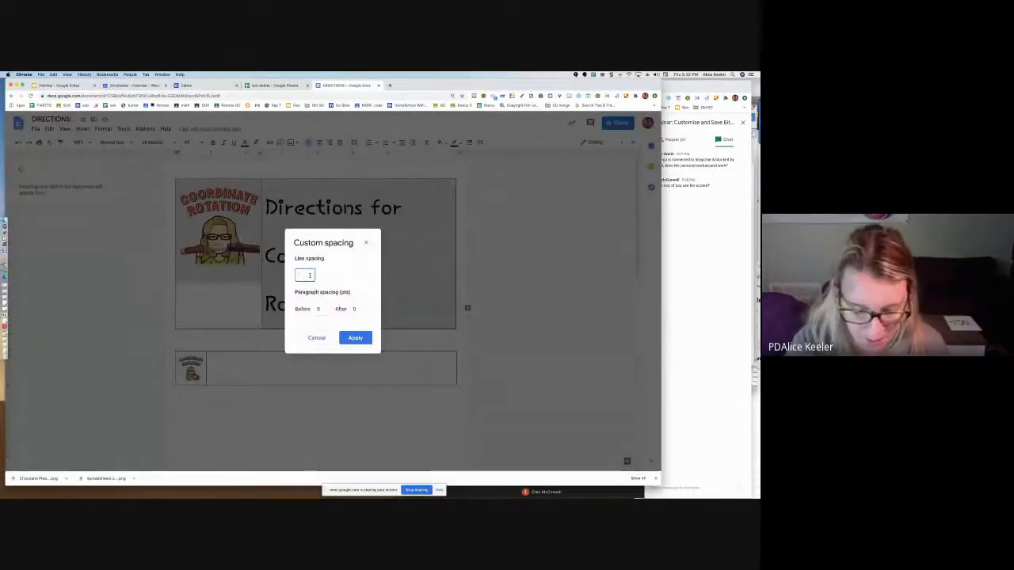
key(BackSpace)
text(2)
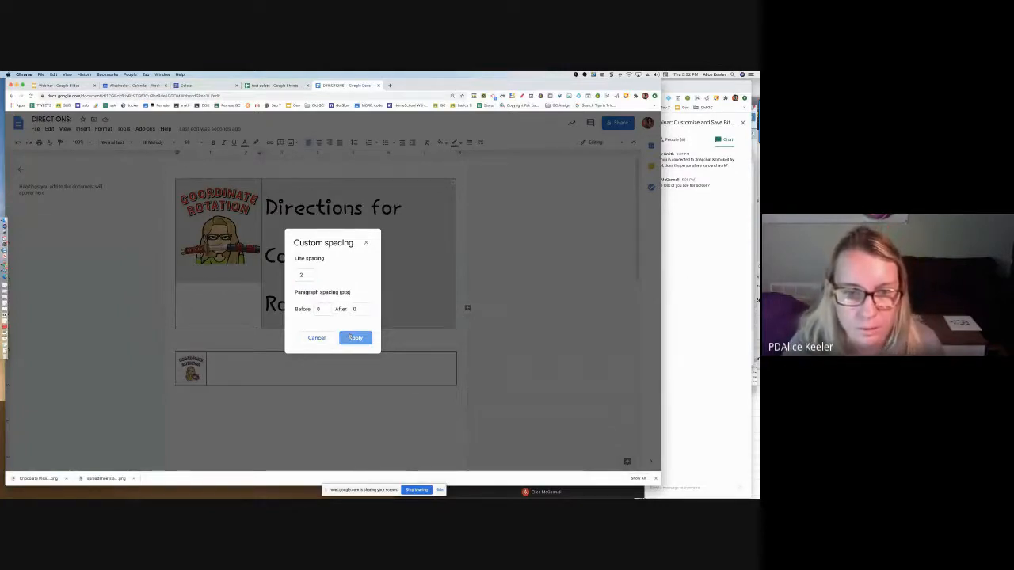
click(354, 337)
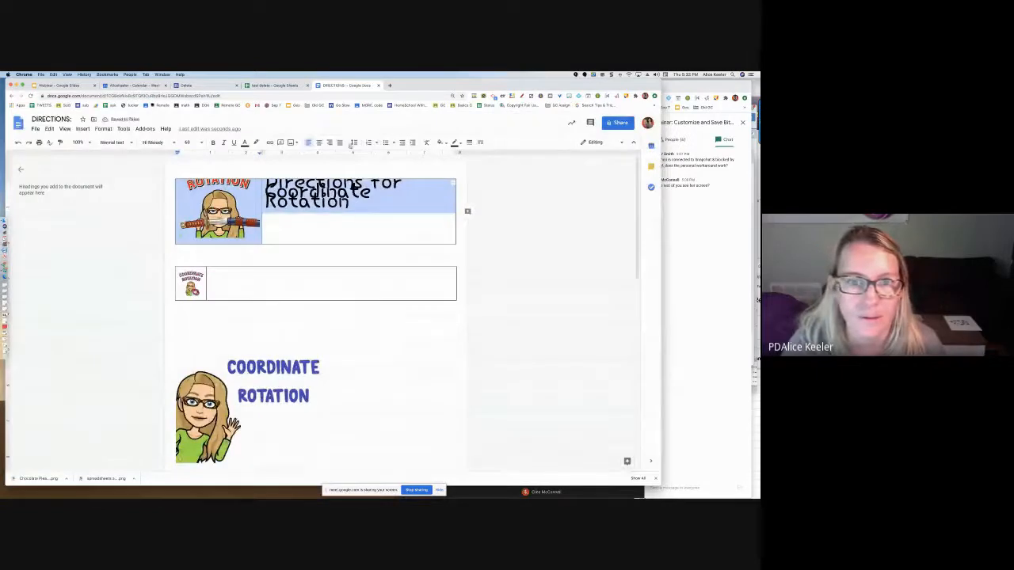
Increase the title row's custom line spacing enough to separate the title lines while keeping them tighter than single spacing
click(354, 143)
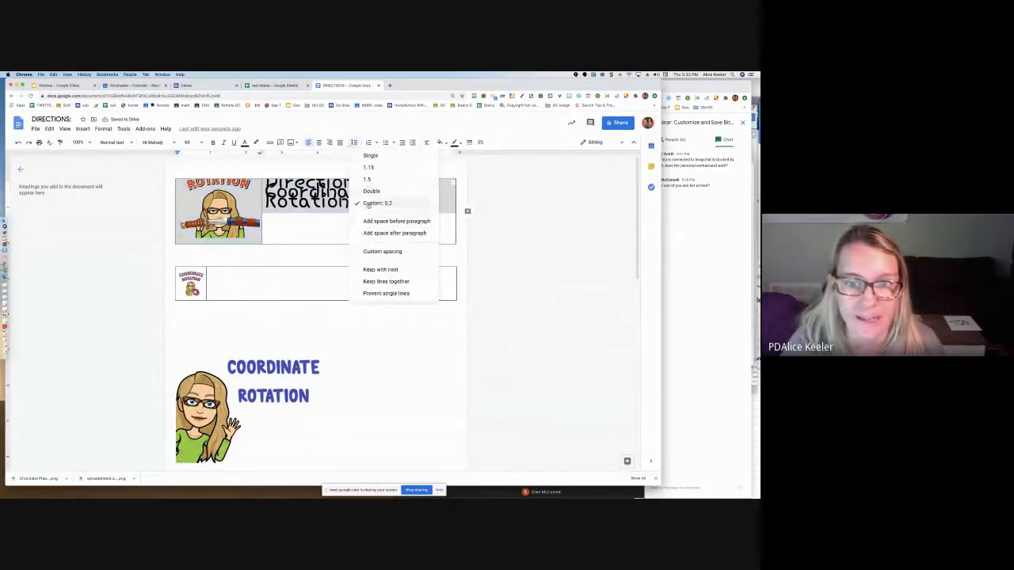
click(370, 252)
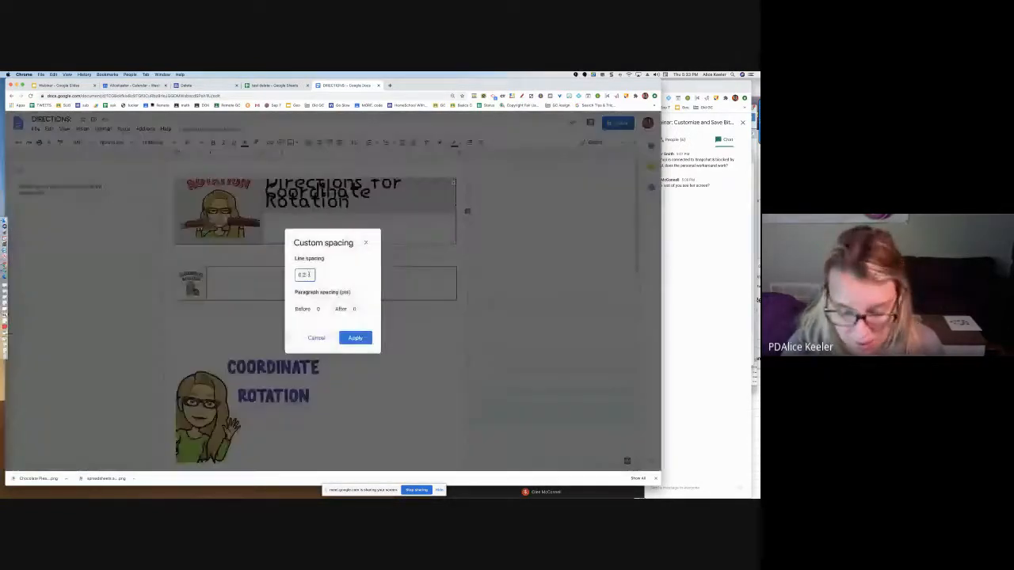
click(355, 337)
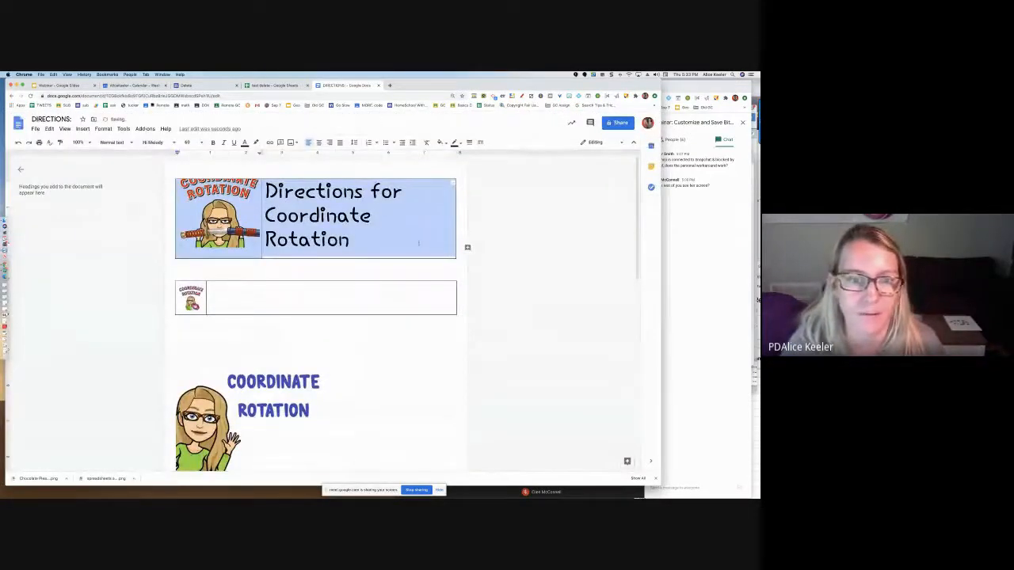
click(349, 237)
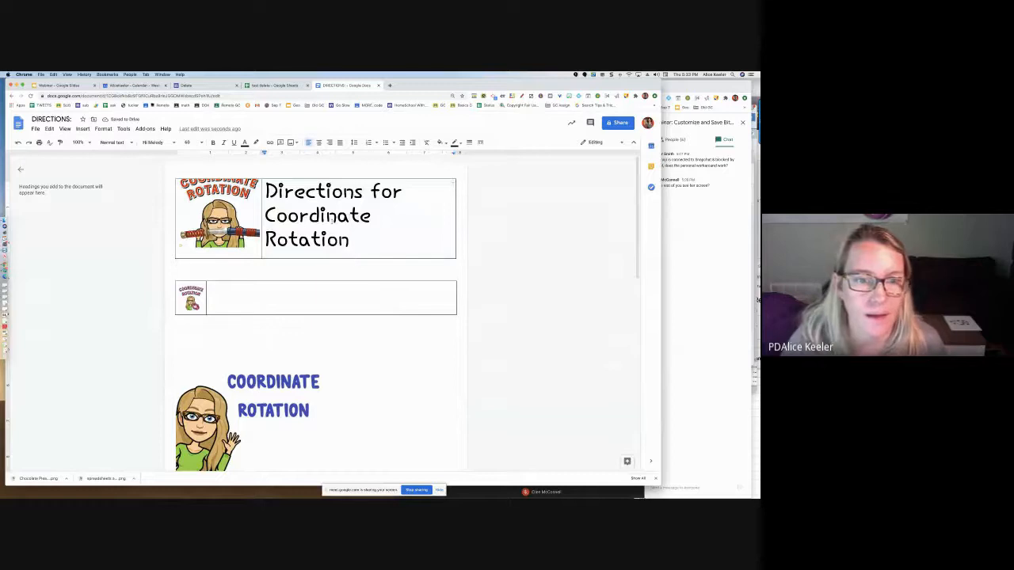
Set the first table's border to 0 pt and its cells' vertical alignment to Middle in the table properties
drag(339, 217, 246, 219)
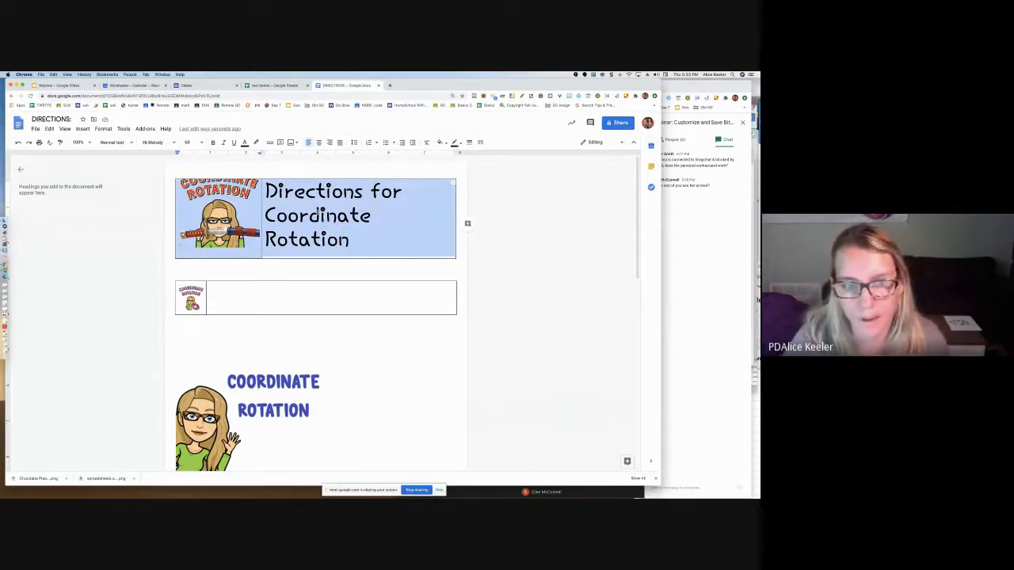
right_click(317, 214)
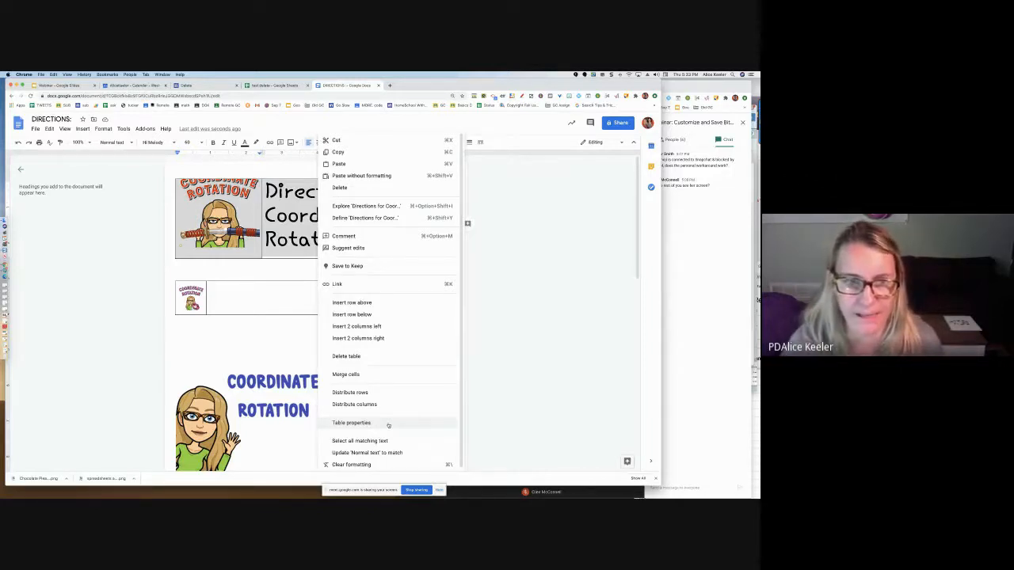
click(351, 423)
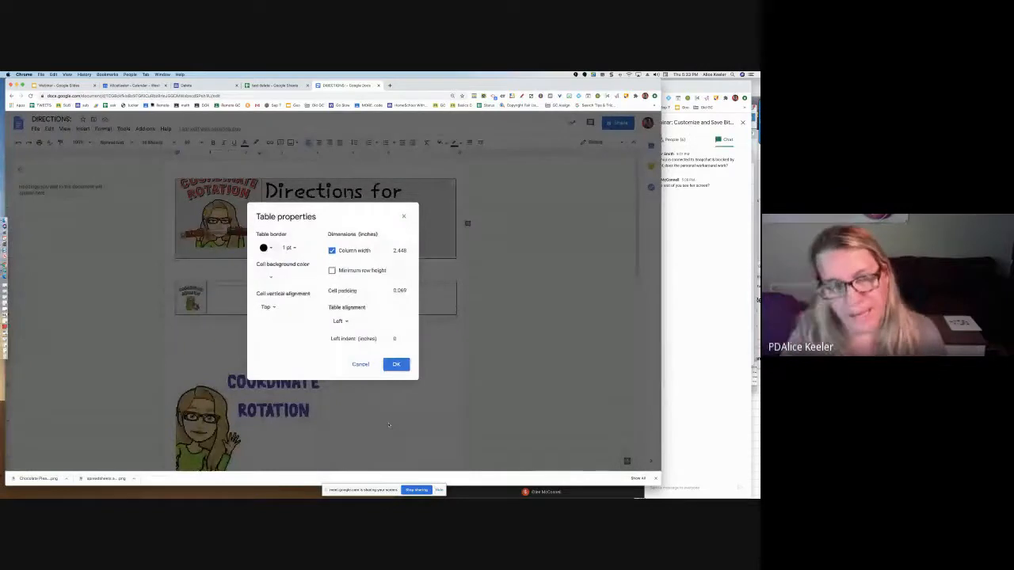
click(291, 248)
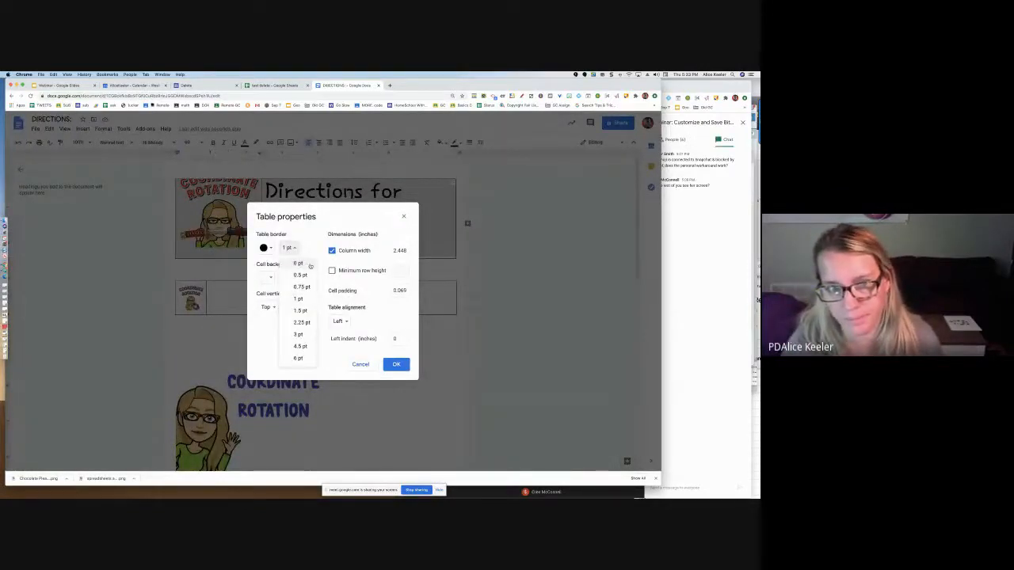
click(305, 263)
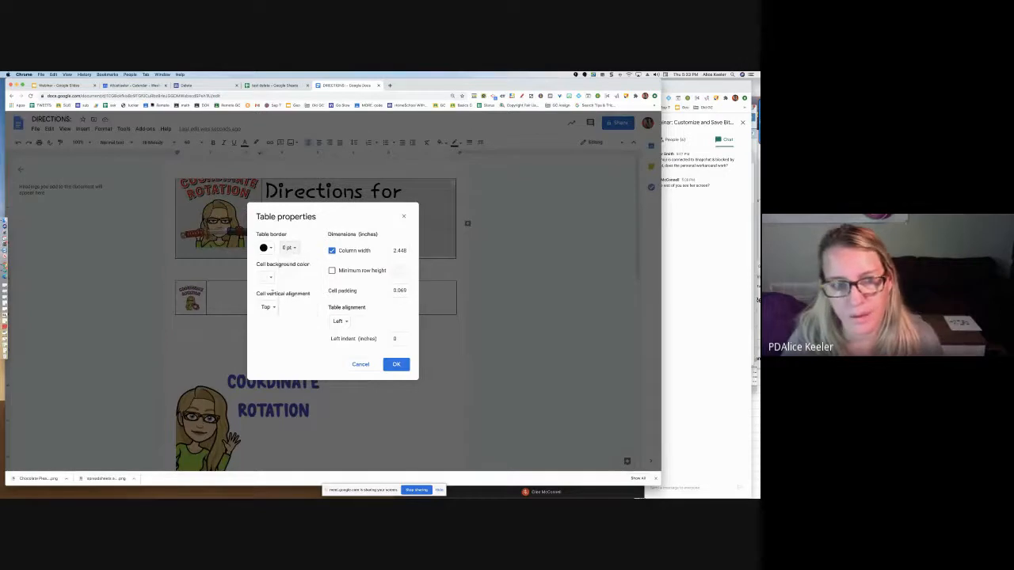
click(269, 307)
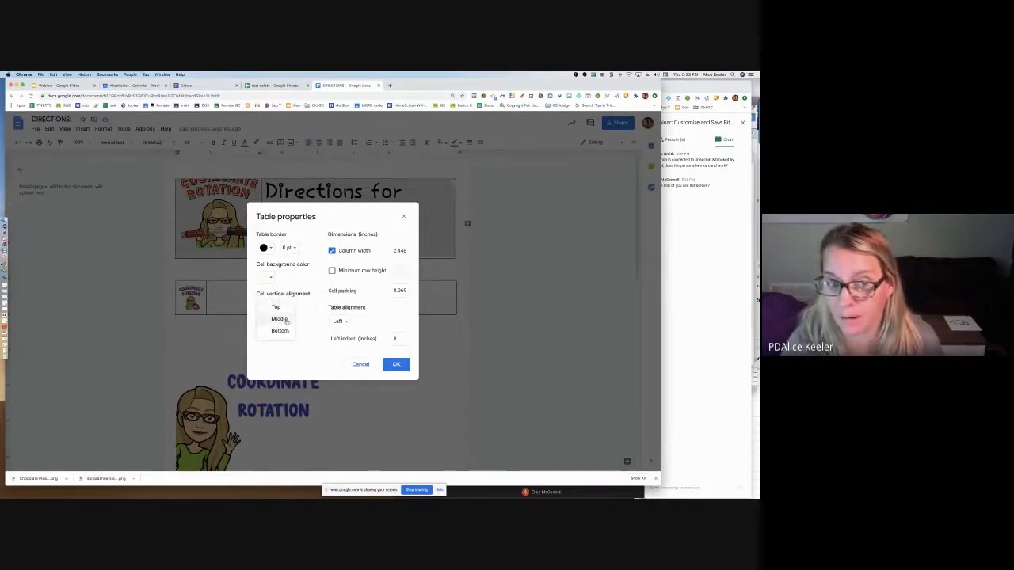
click(284, 320)
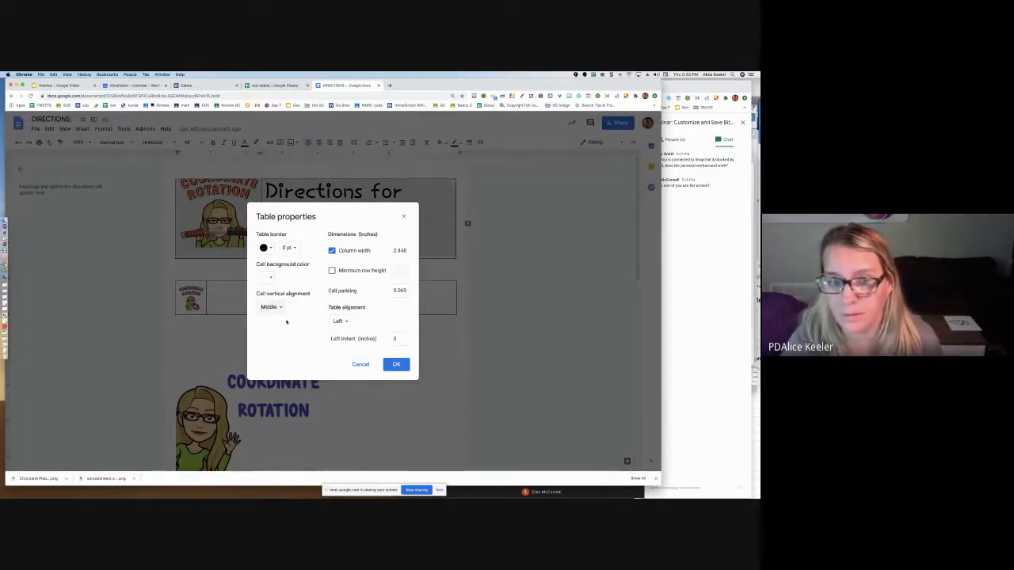
click(396, 364)
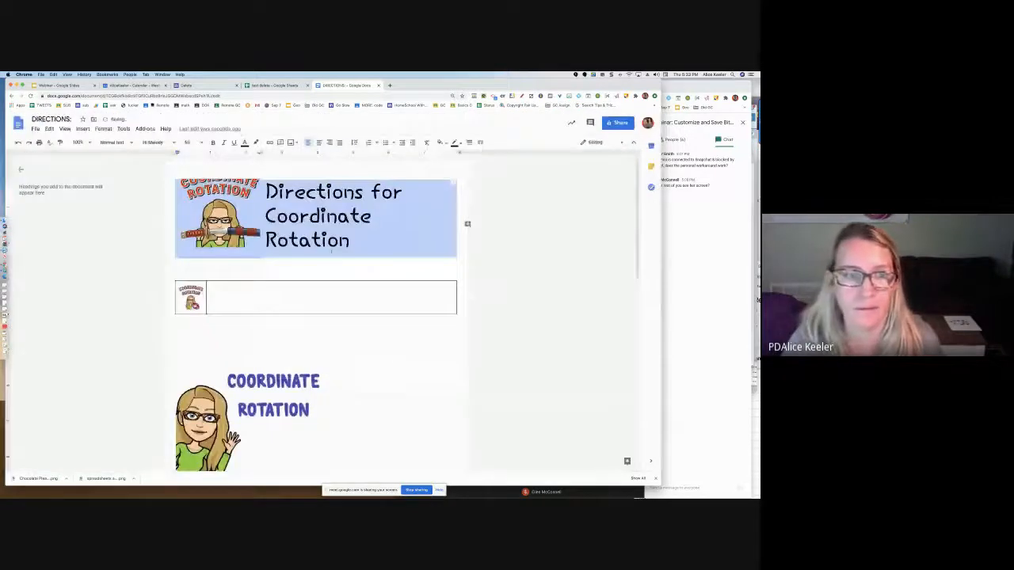
click(246, 253)
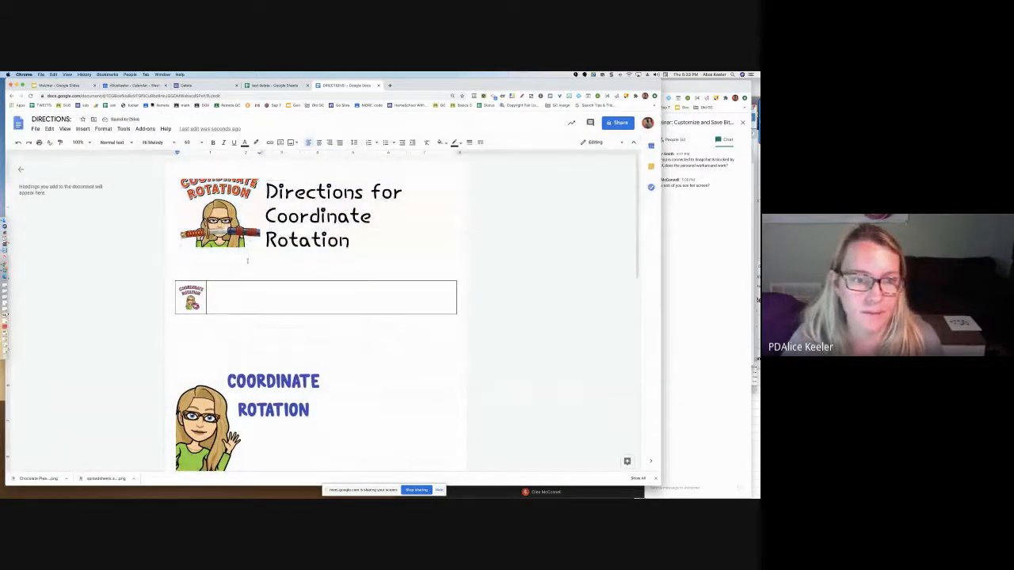
click(288, 246)
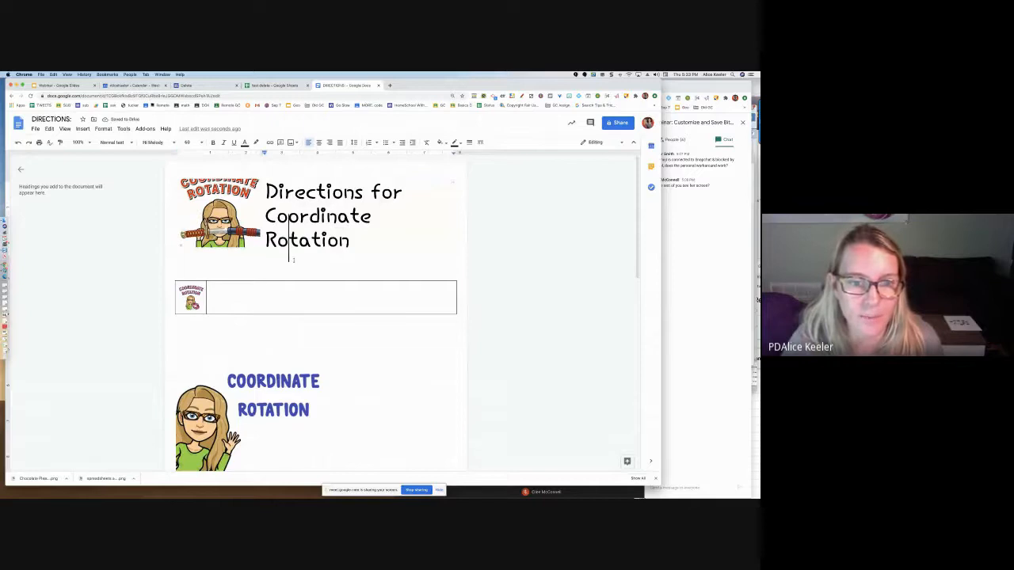
click(212, 247)
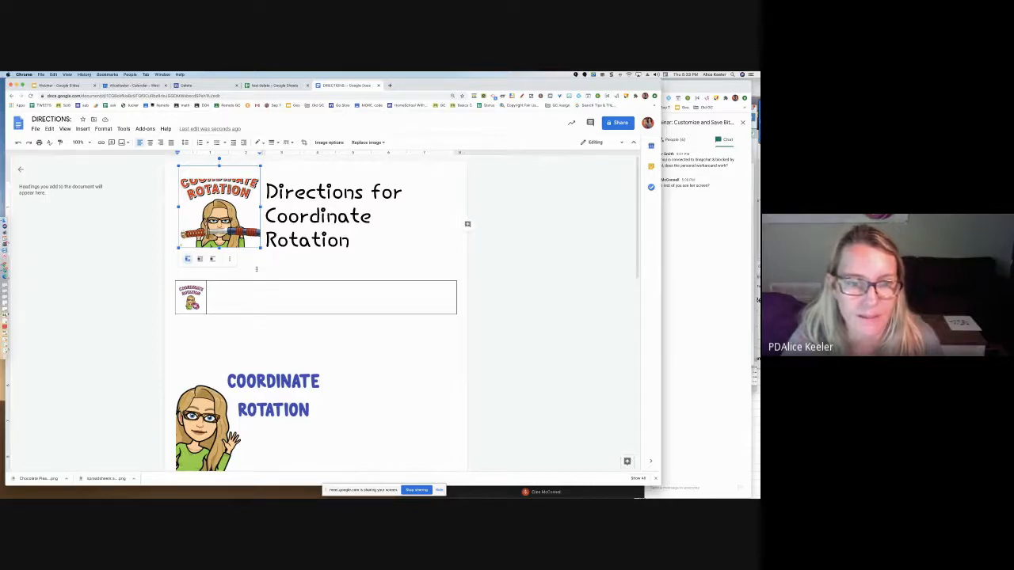
drag(369, 235, 366, 252)
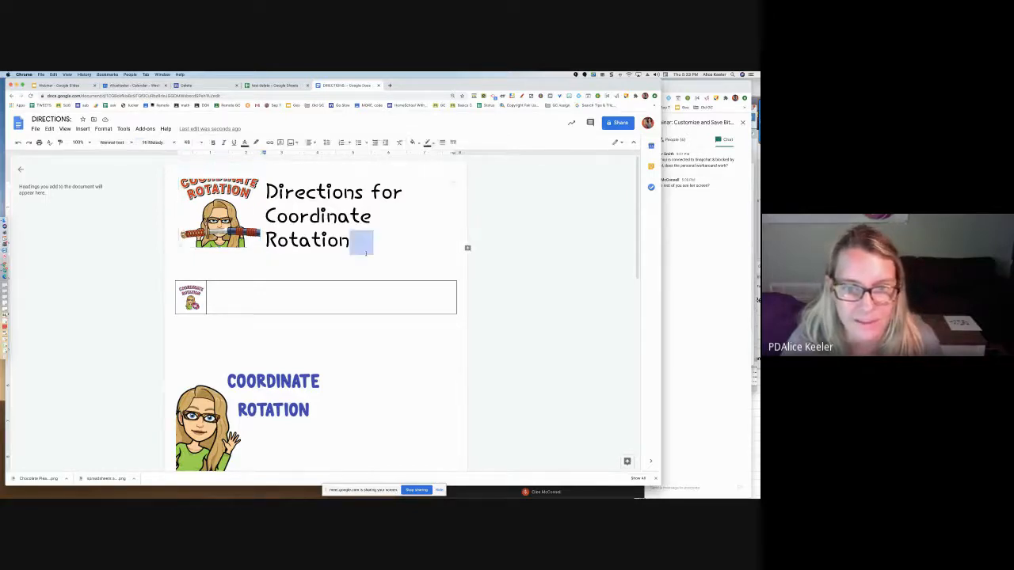
click(367, 266)
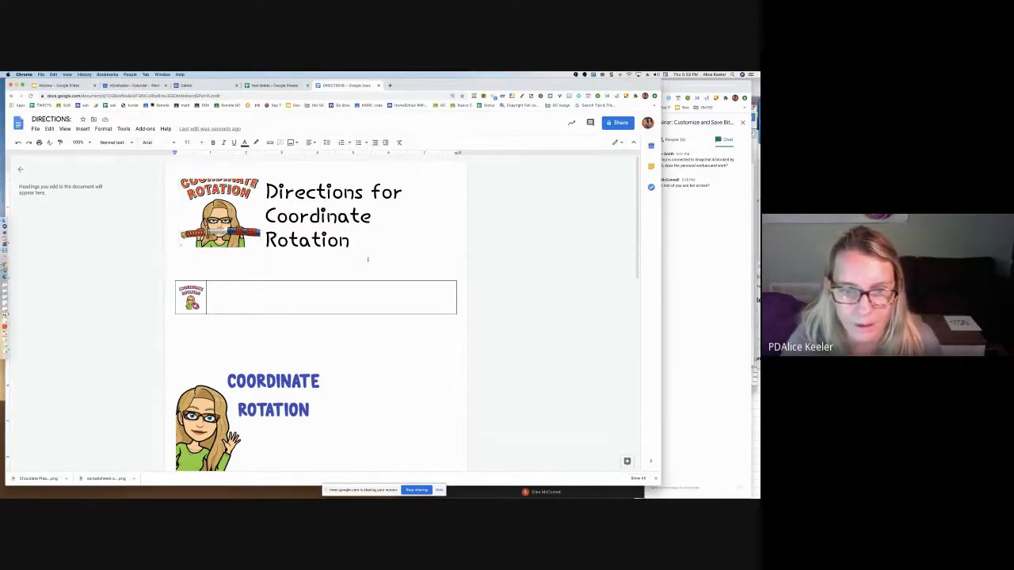